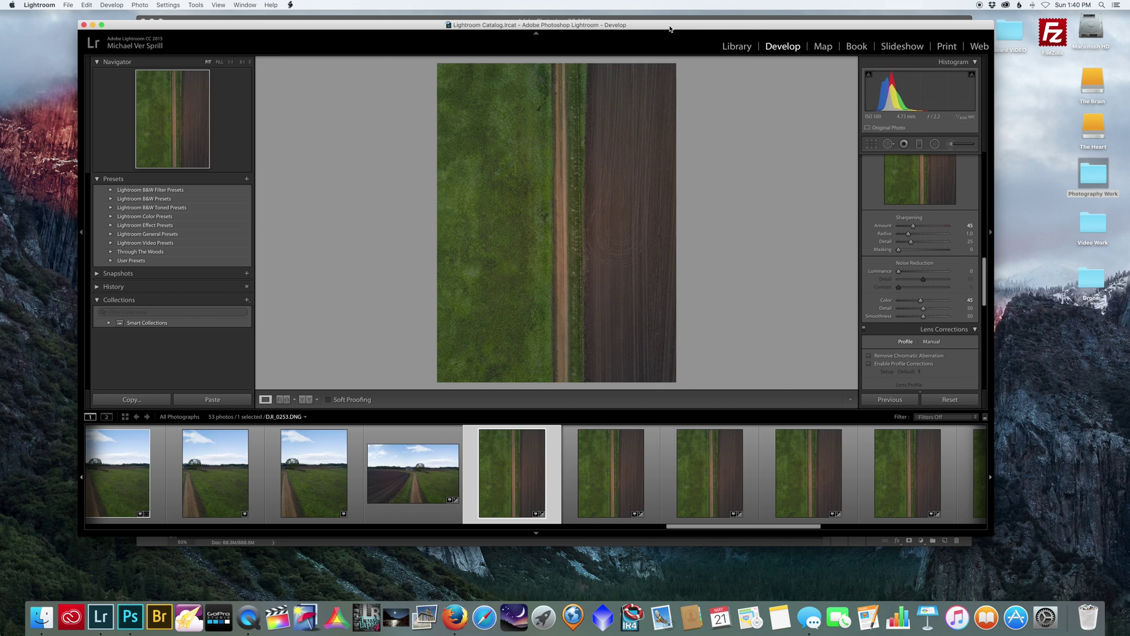
Zoom in on the field photo and adjust colour noise reduction from 1 up to 34
click(605, 91)
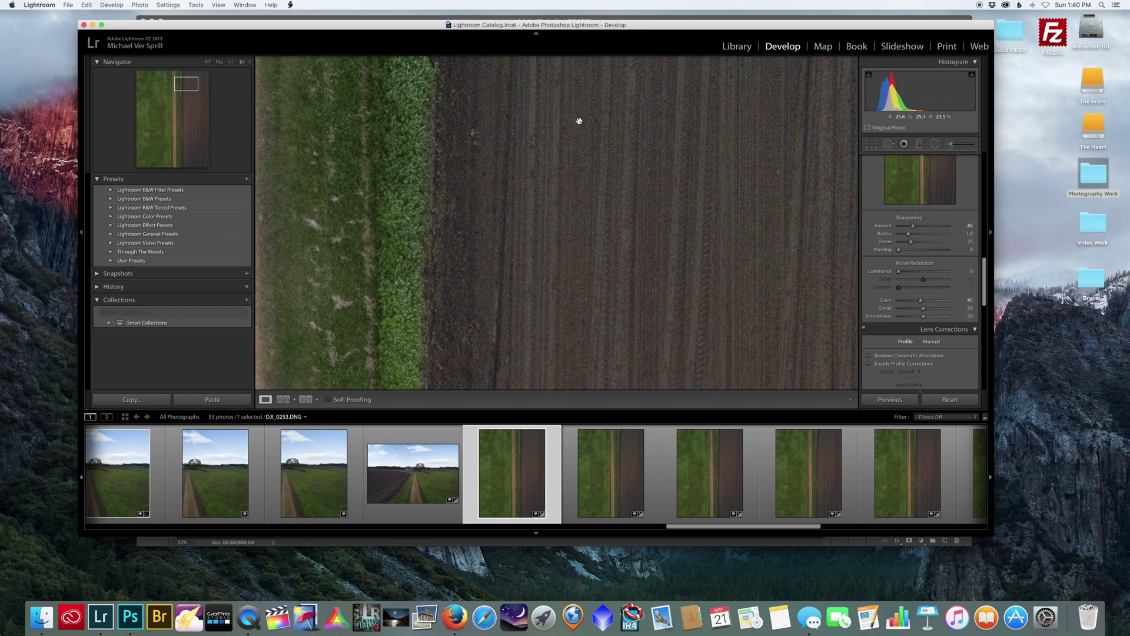
drag(714, 189, 469, 312)
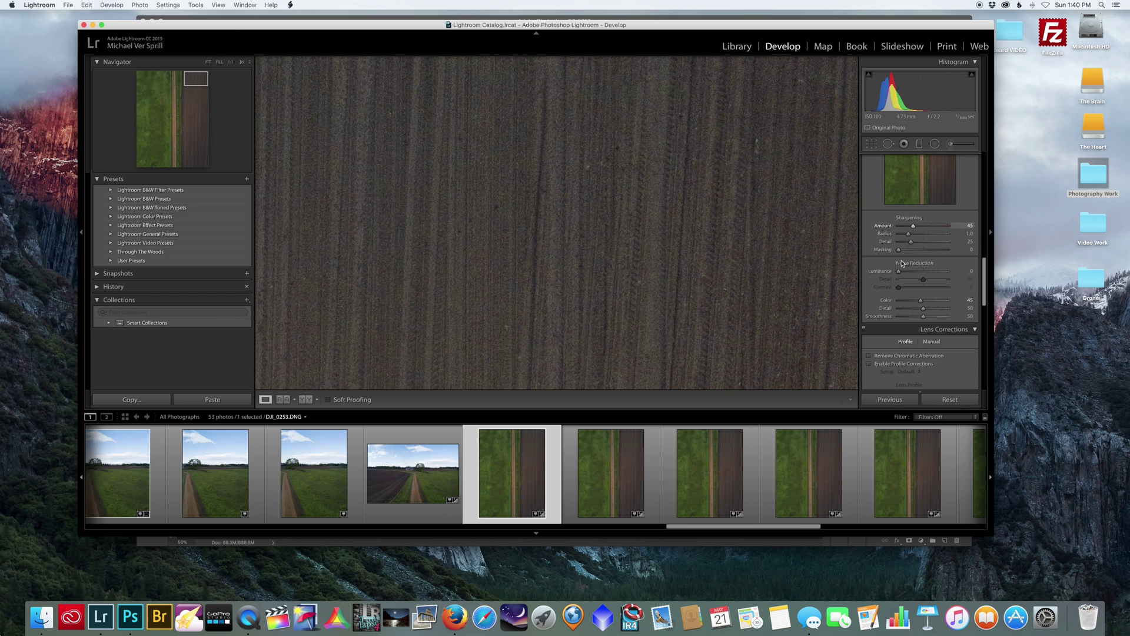
scroll(907, 282, down, 3)
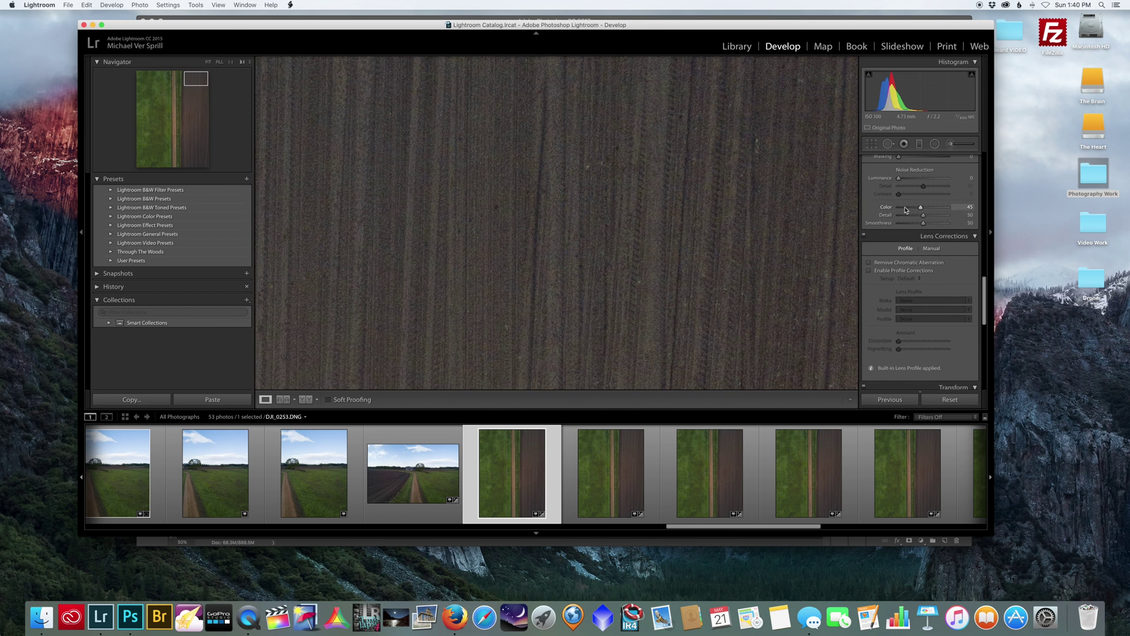
drag(906, 210, 896, 210)
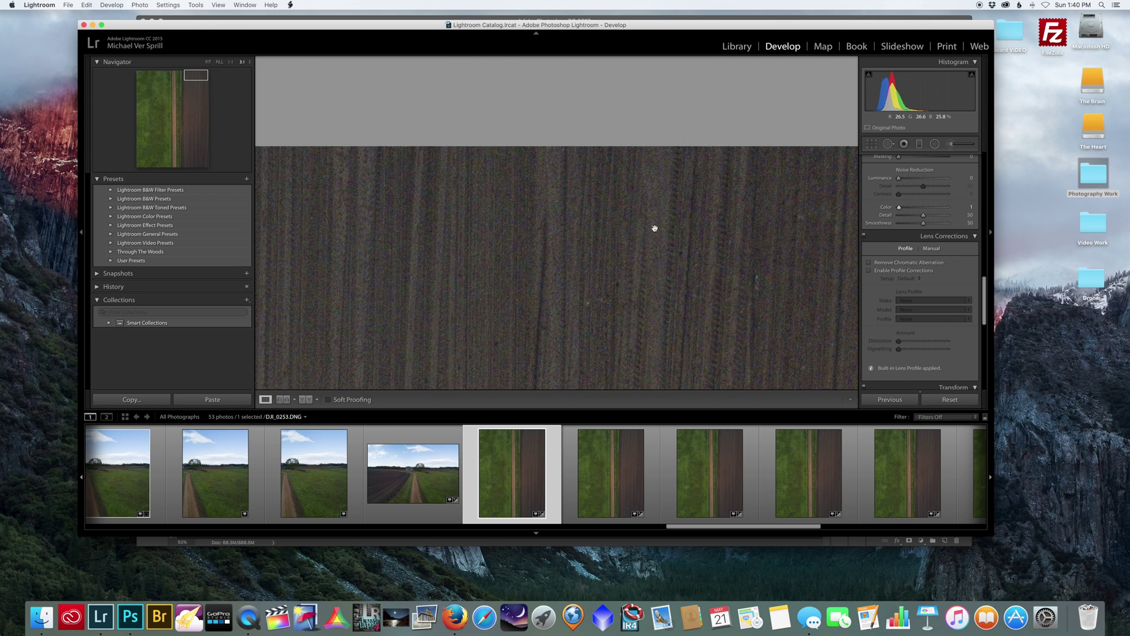
drag(741, 281, 736, 192)
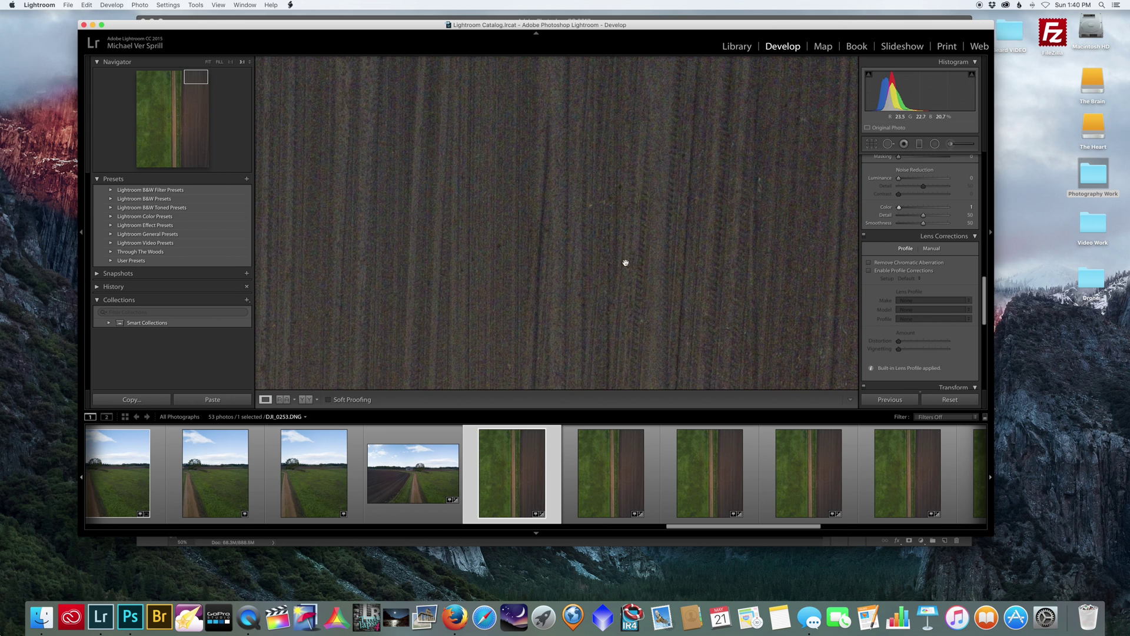
drag(899, 207, 916, 207)
click(782, 212)
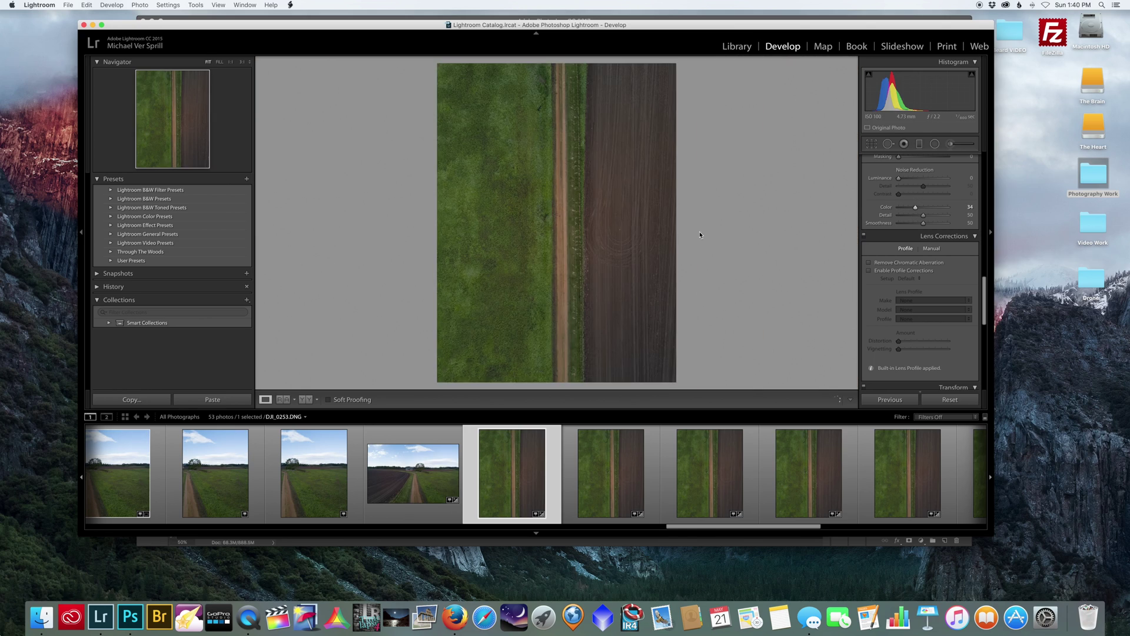
Inspect the green and brown field boundary close up, then return to the Fit view
click(575, 245)
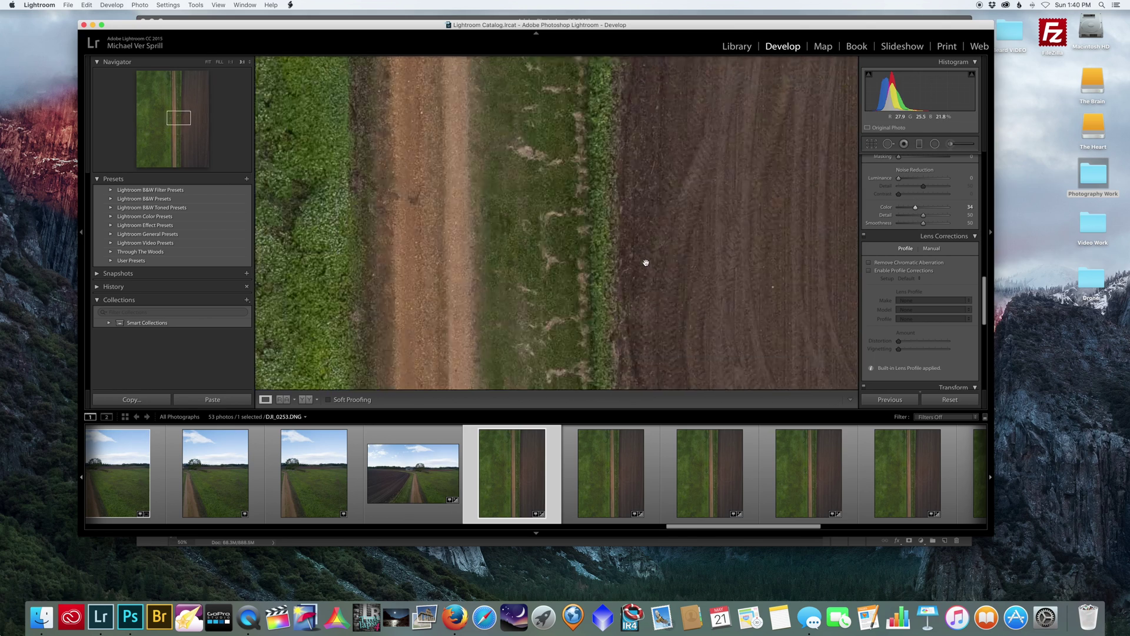
scroll(645, 263, right, 10)
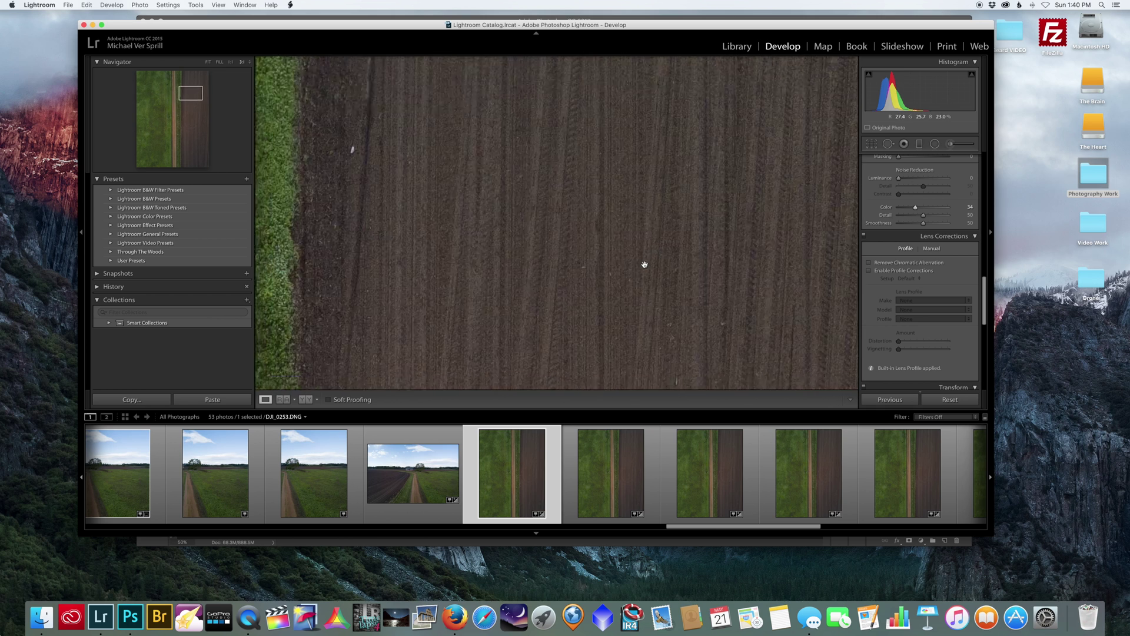
scroll(644, 265, right, 3)
scroll(644, 264, up, 3)
click(644, 265)
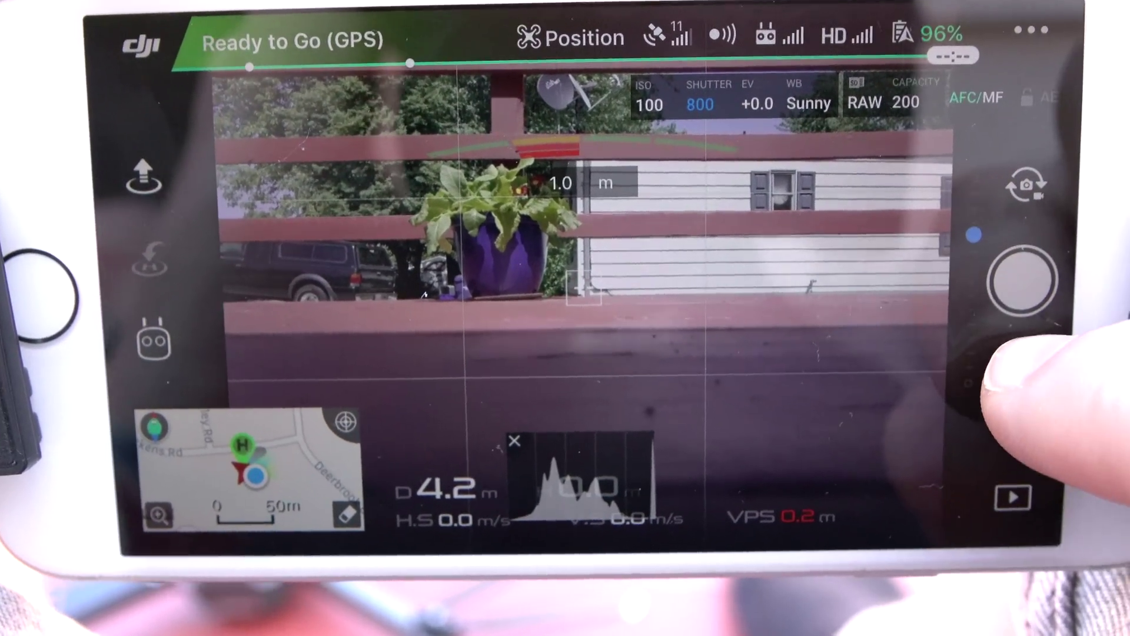
Set the drone camera's photo mode to Multiple and pick the burst shot count
click(1016, 363)
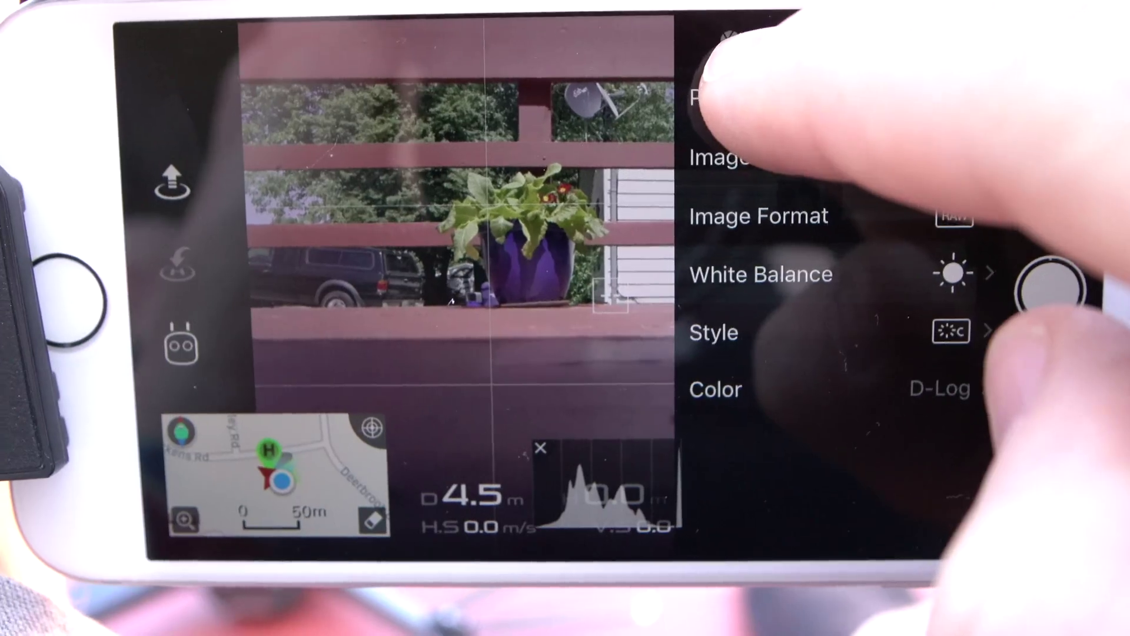
click(715, 94)
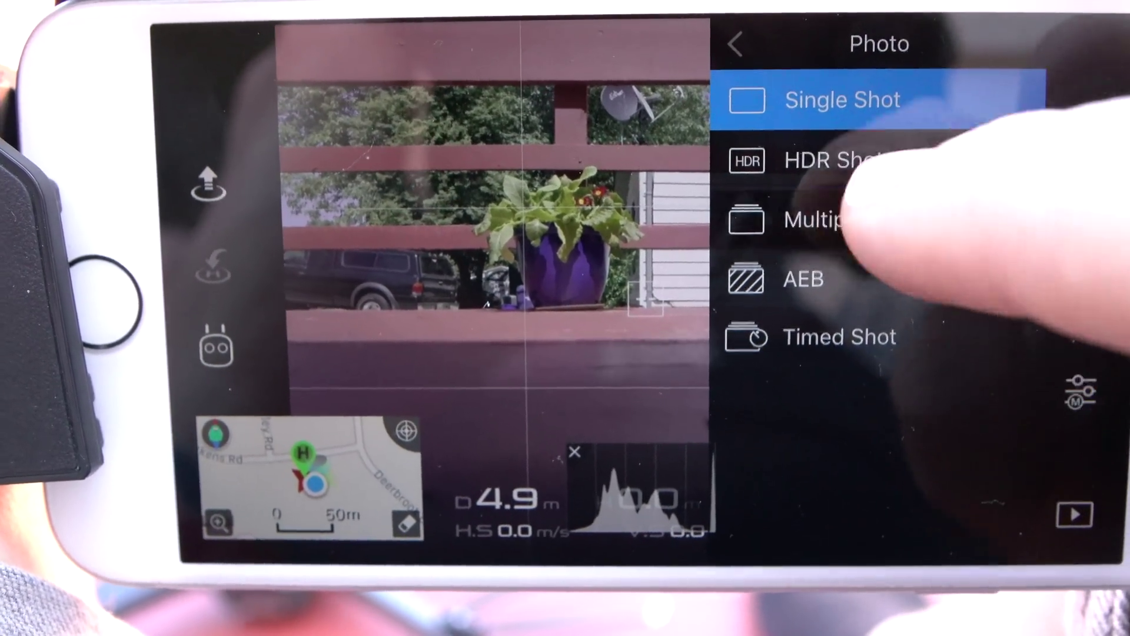
click(883, 226)
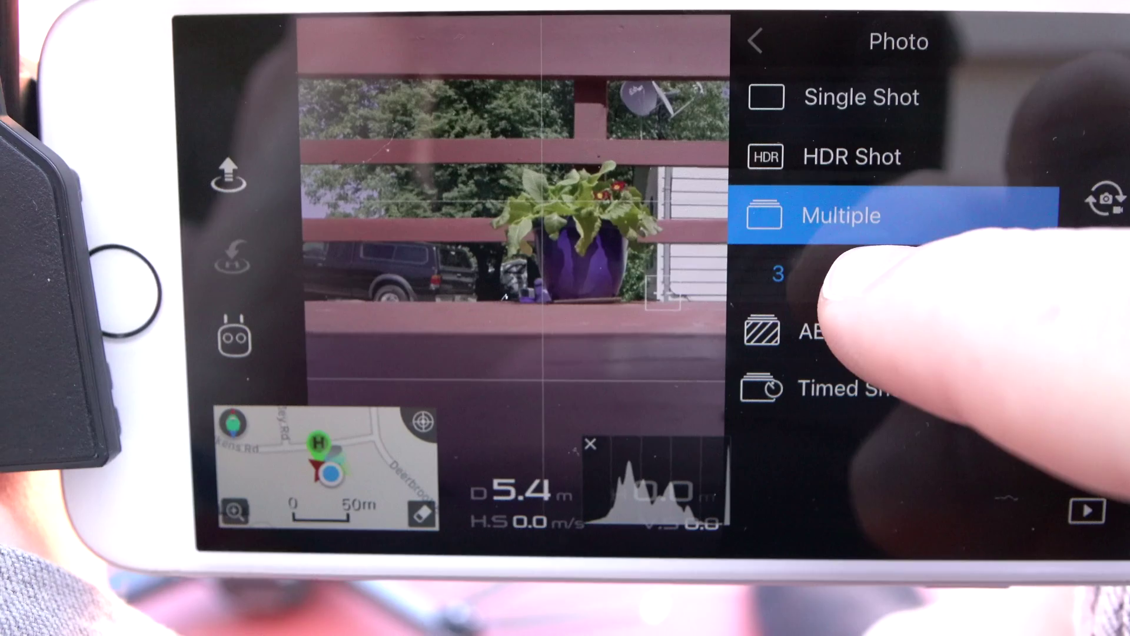
click(870, 283)
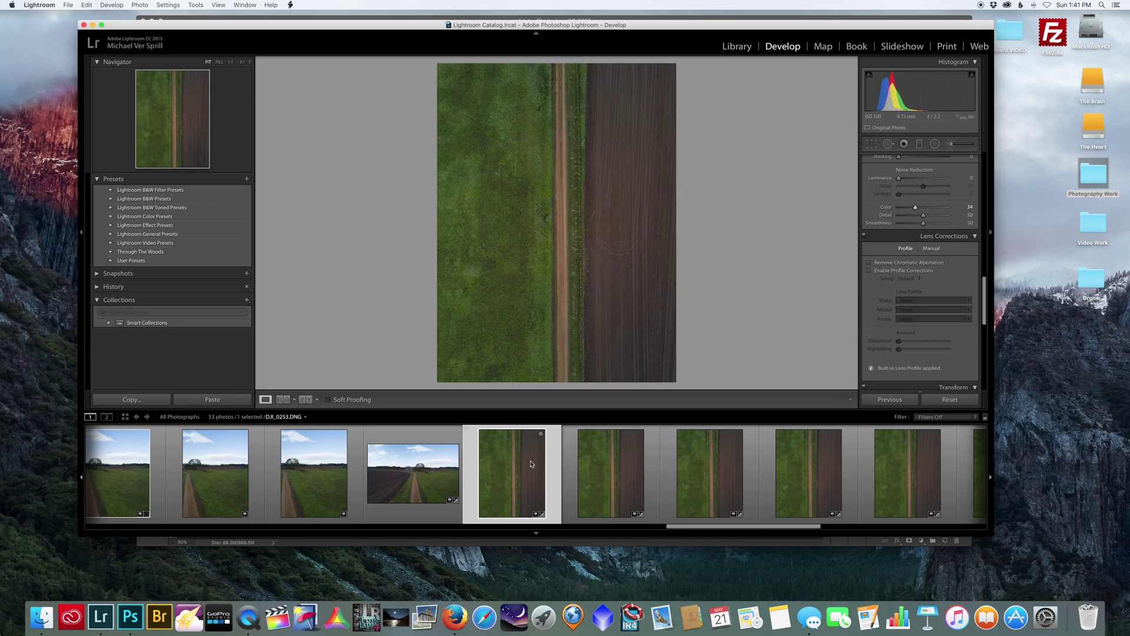
Select the run of 13 aerial frames in the filmstrip, starting at DJI_0253
scroll(517, 466, down, 3)
key(Right)
key(Right)
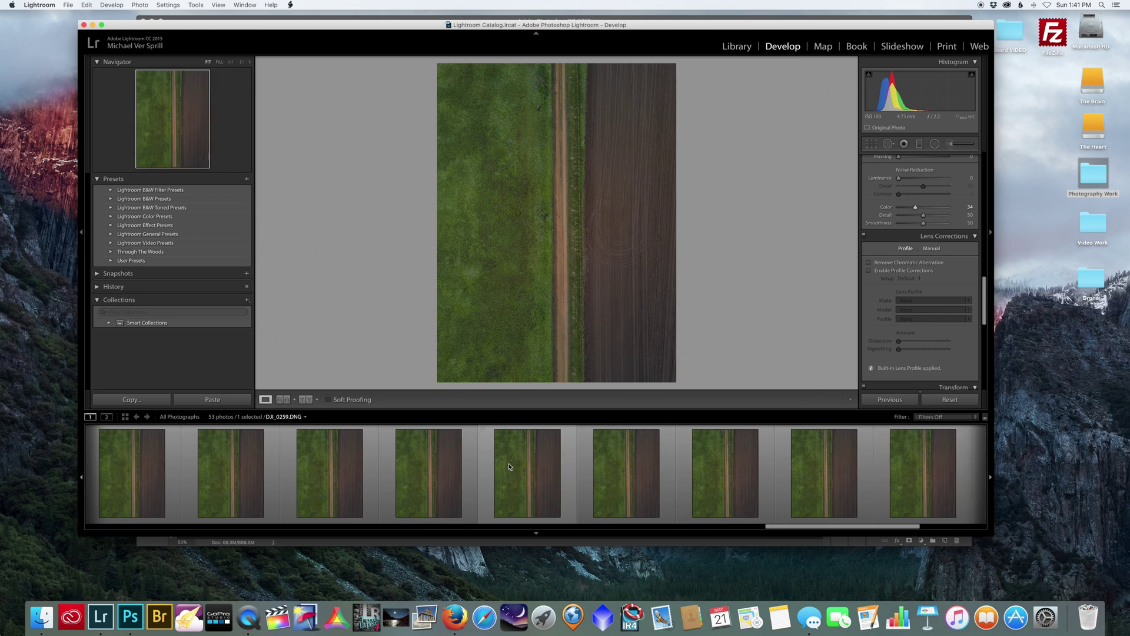
key(Right)
key(Right)
key(Right)
key(Right)
key(Right)
key(Right)
key(Right)
key(Right)
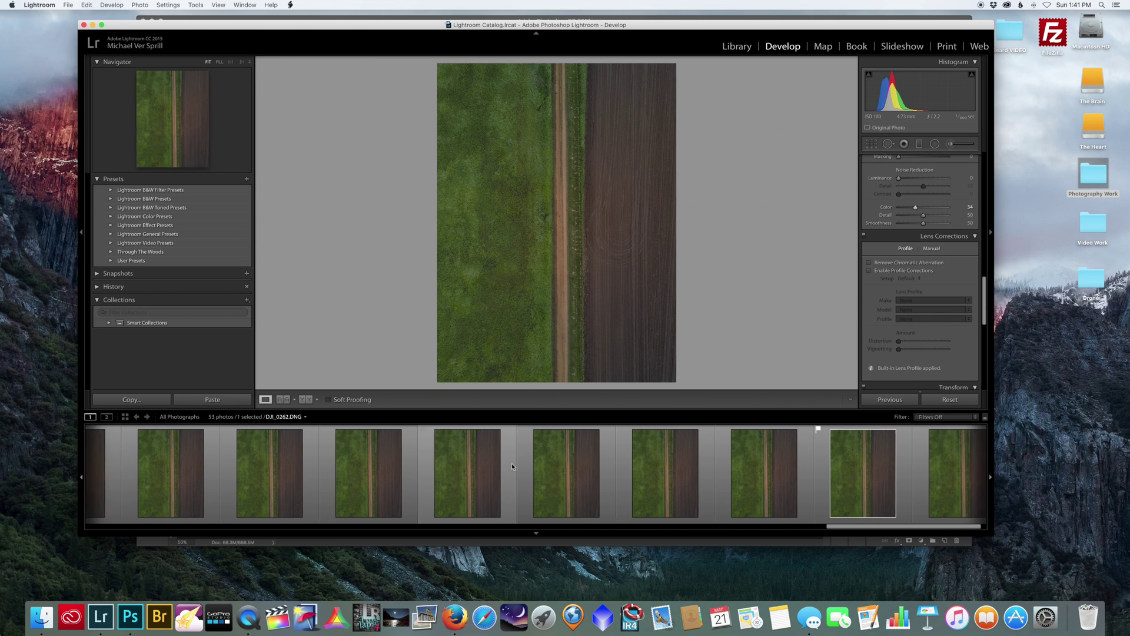
shift+click(712, 455)
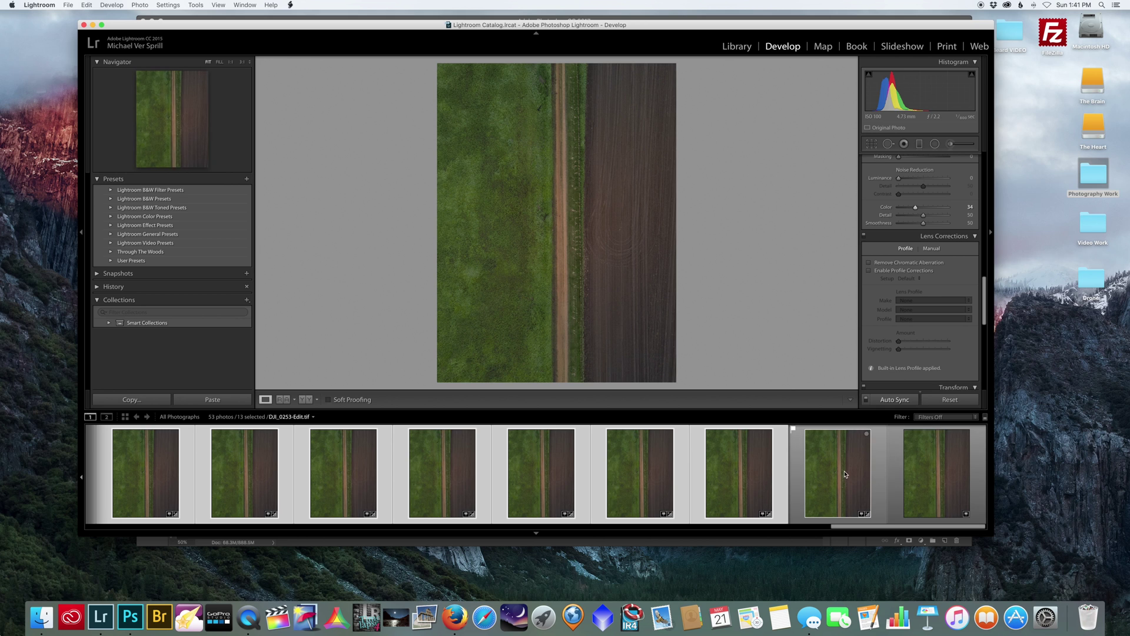
click(913, 466)
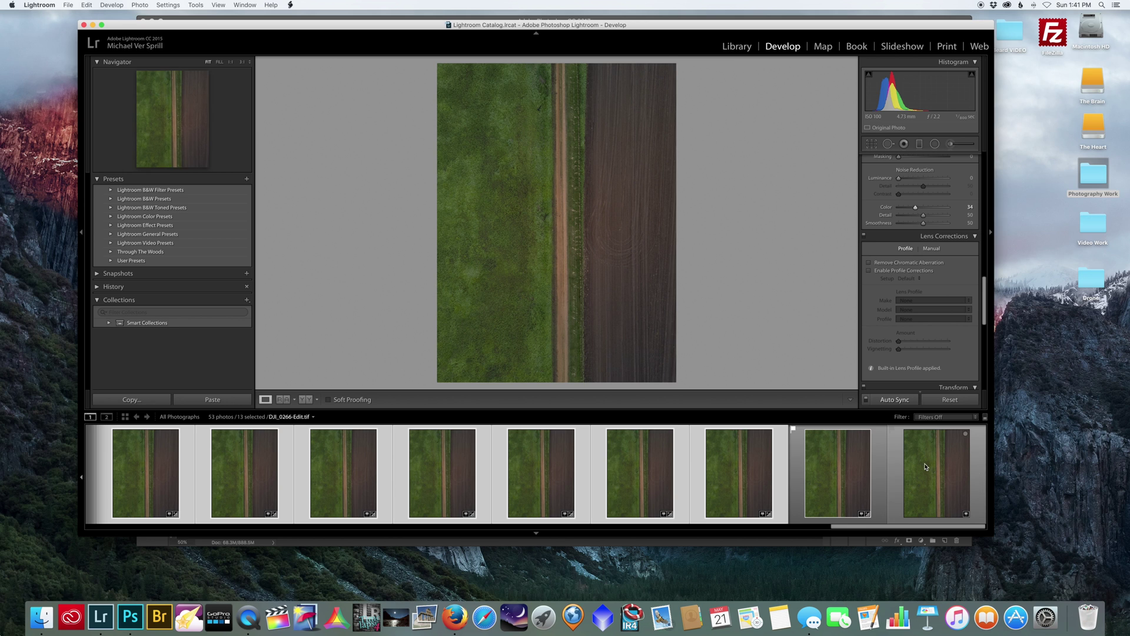
key(Left)
key(Left)
key(Left)
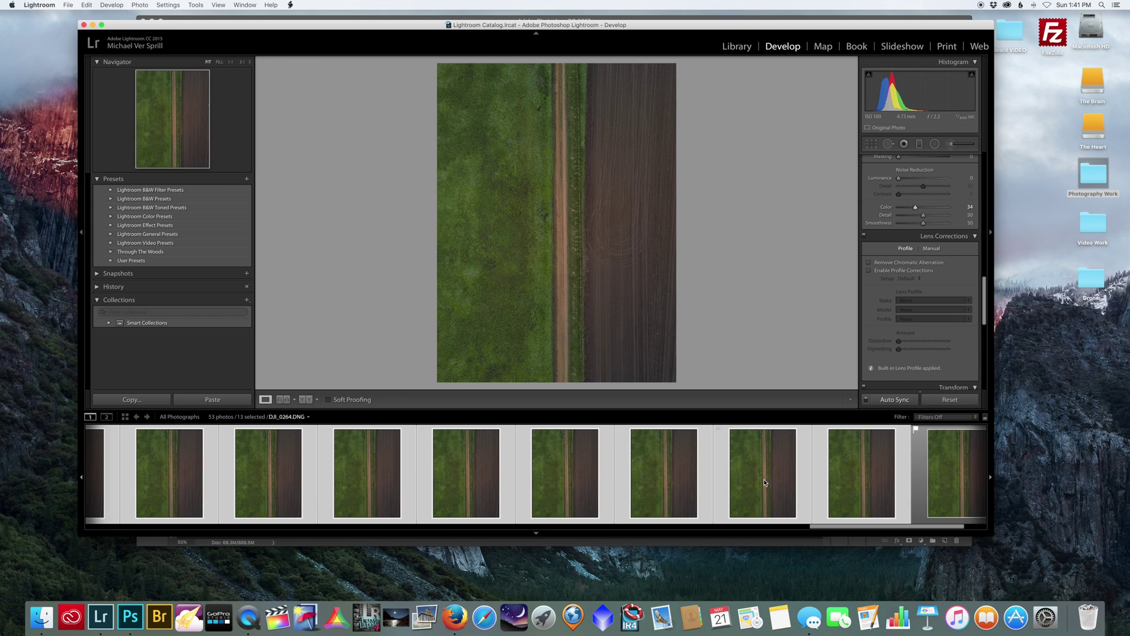
key(Right)
key(Right)
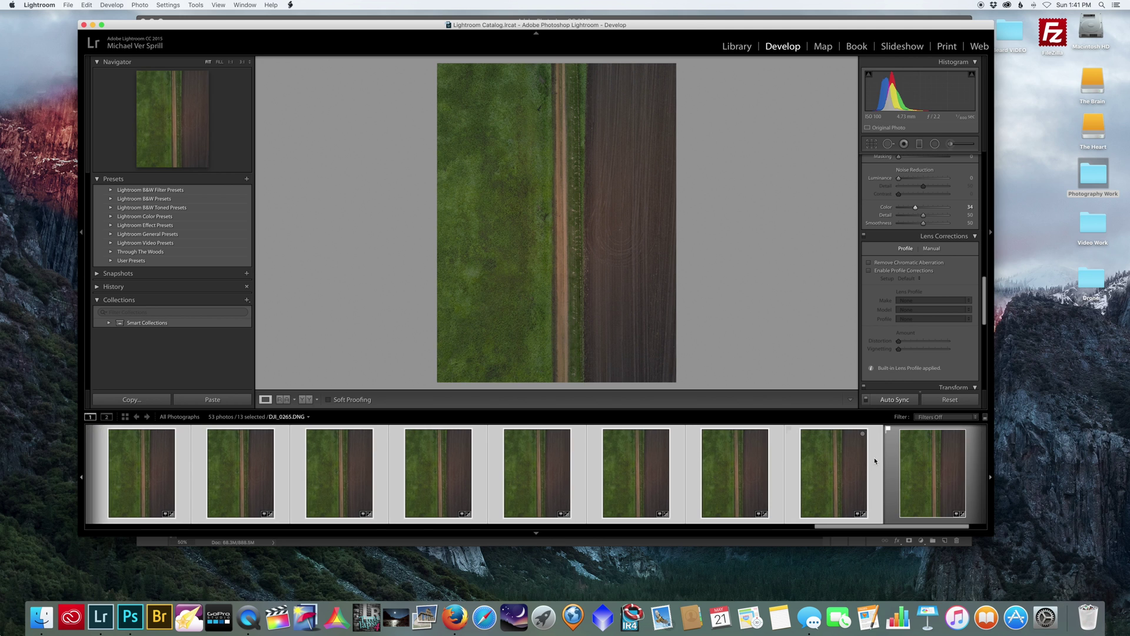
key(Left)
key(Left)
key(Left)
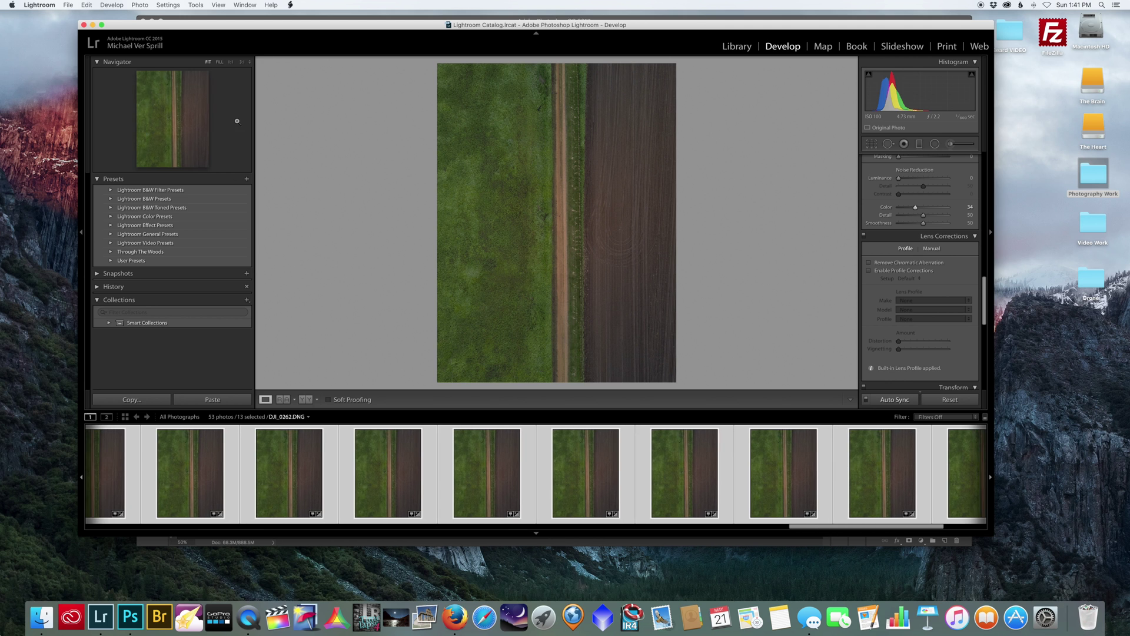
Send the selected frames to Photoshop with Photo > Edit In > Open as Layers
click(140, 5)
mouse_move(171, 53)
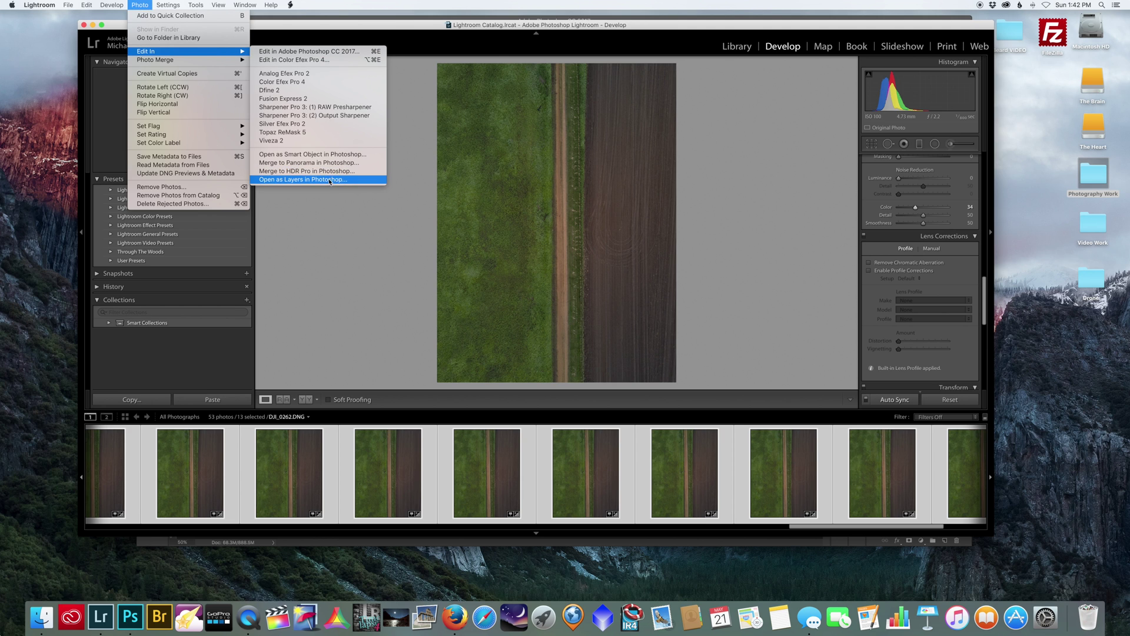
click(406, 23)
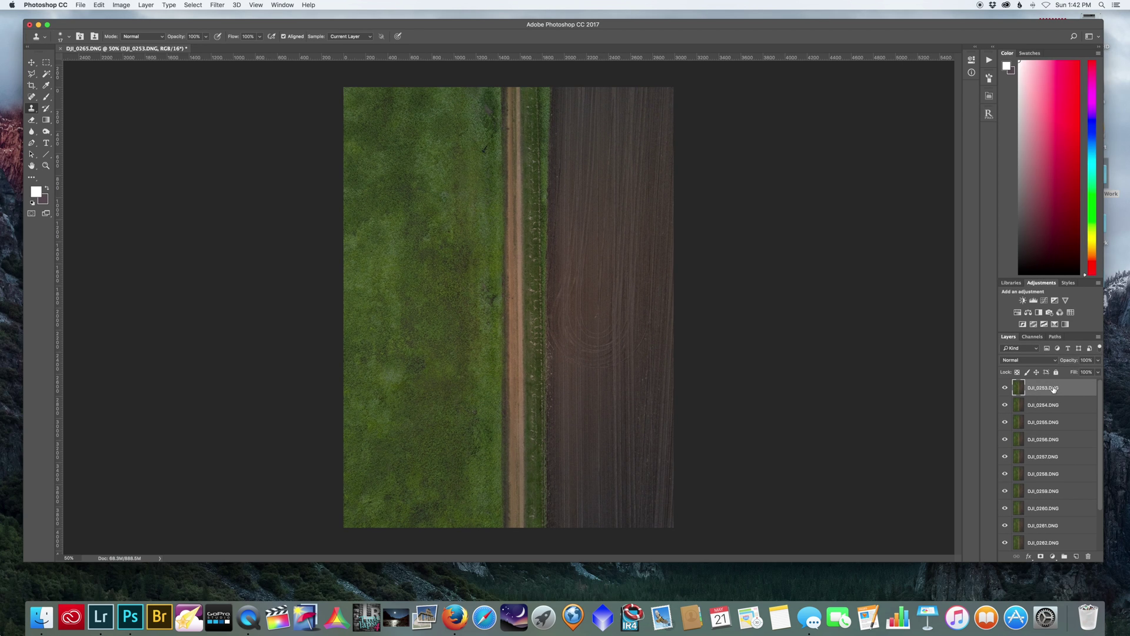
Select all drone frame layers and run Auto-Align Layers with Auto projection
scroll(1055, 412, down, 3)
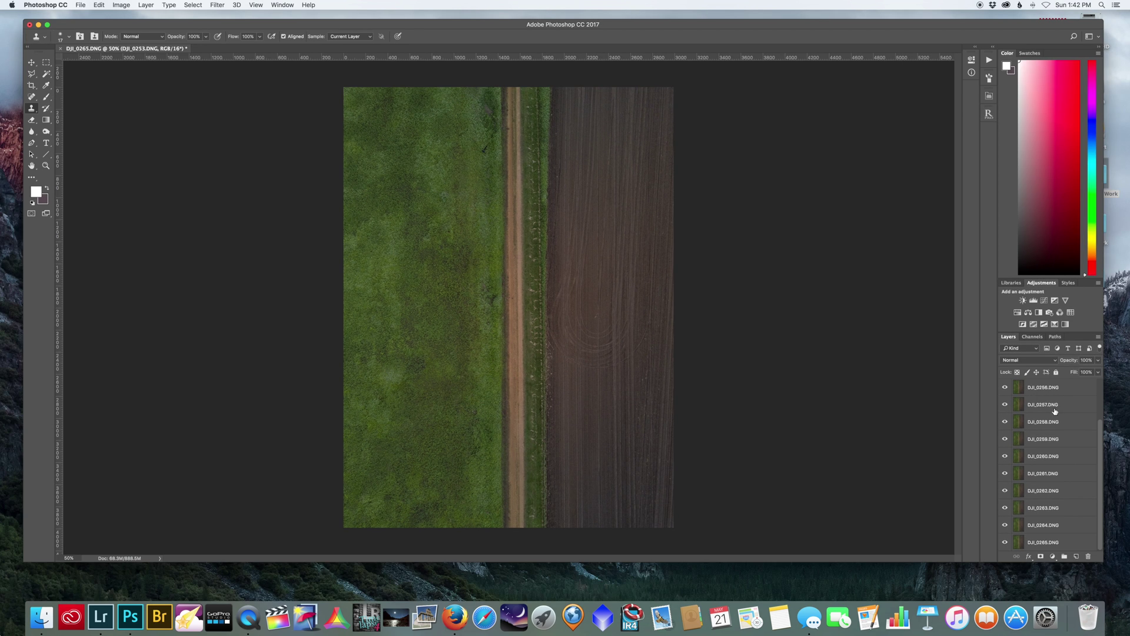
shift+click(1067, 542)
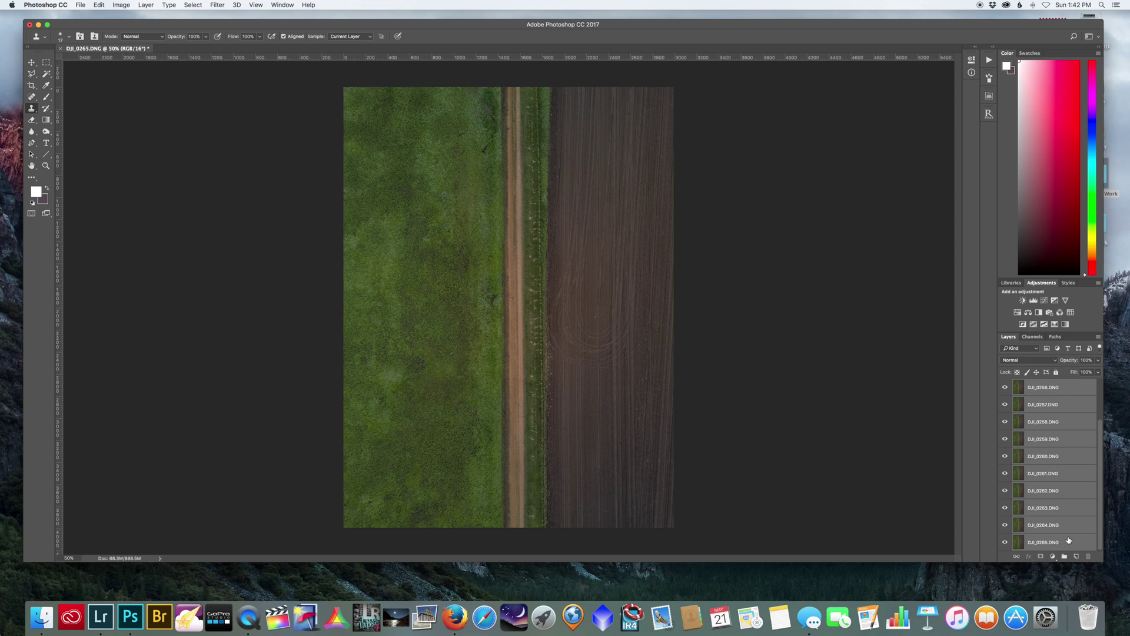
click(99, 5)
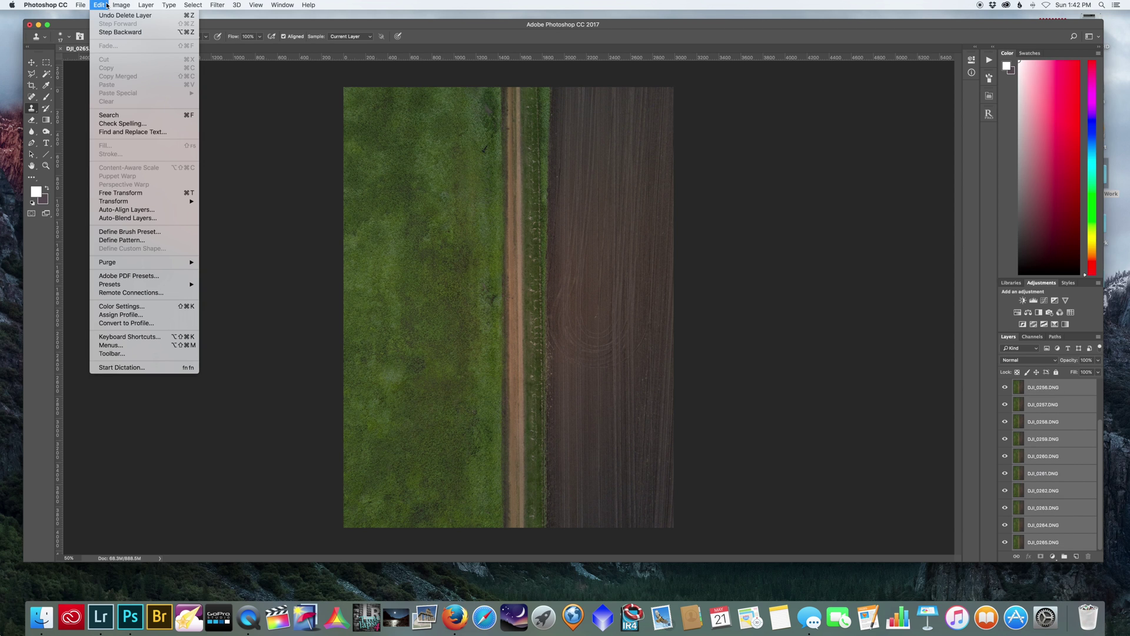
click(156, 210)
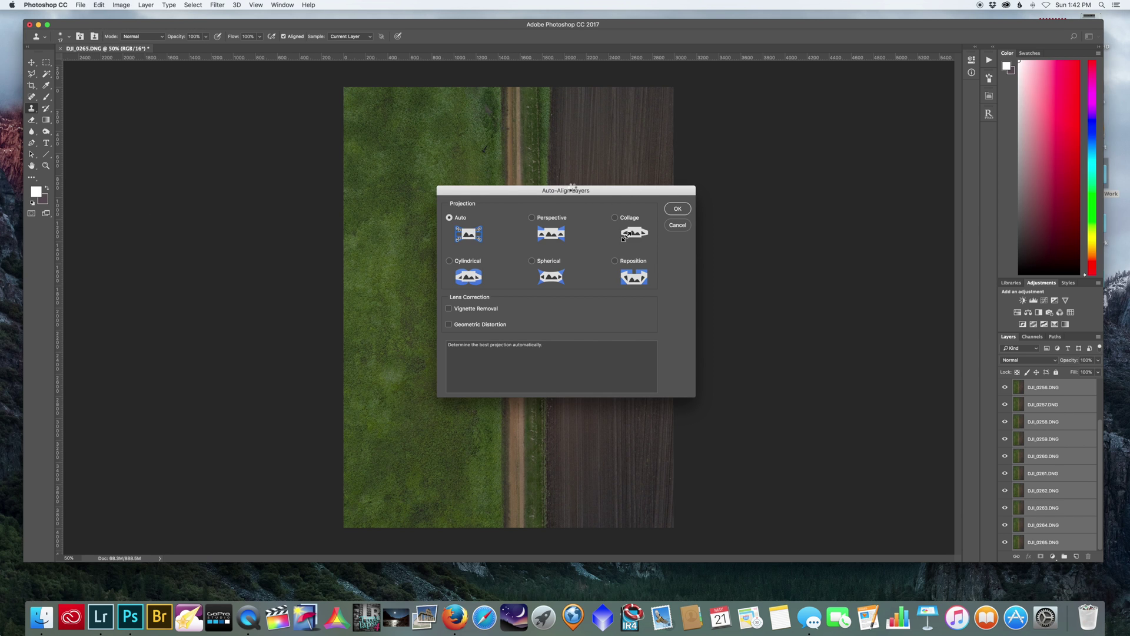
key(Return)
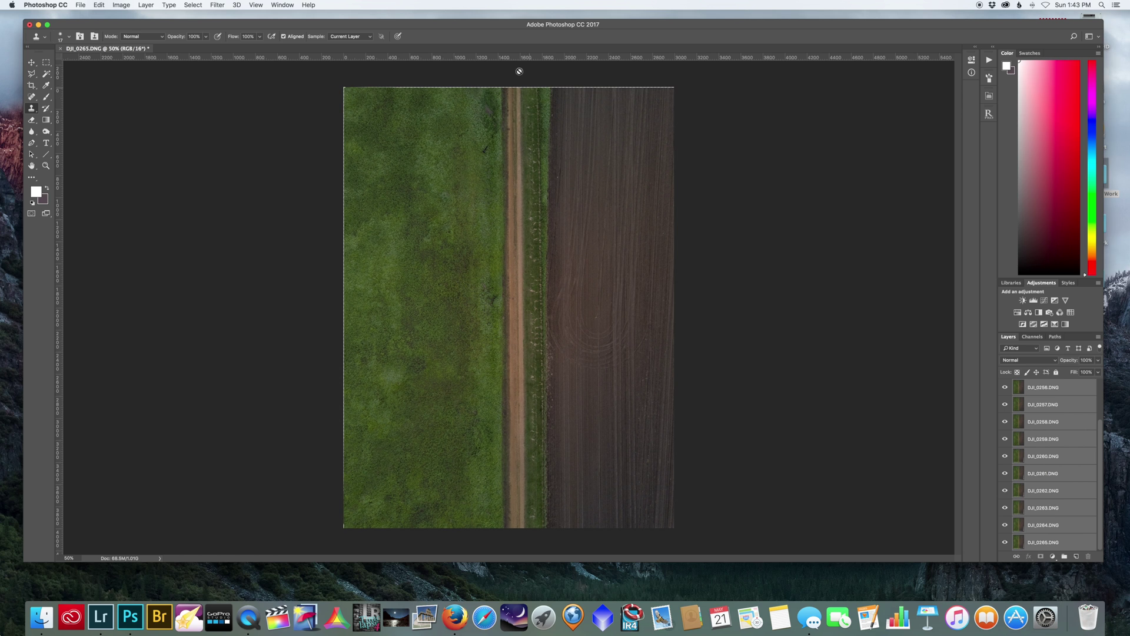
Check the alignment at 200% by hiding the top frame layers, then zoom out to 50%
key(super+0)
key(super+equal)
key(super+equal)
key(super+equal)
click(1005, 388)
mouse_move(1007, 391)
mouse_down()
mouse_move(1005, 455)
mouse_move(1006, 419)
mouse_up()
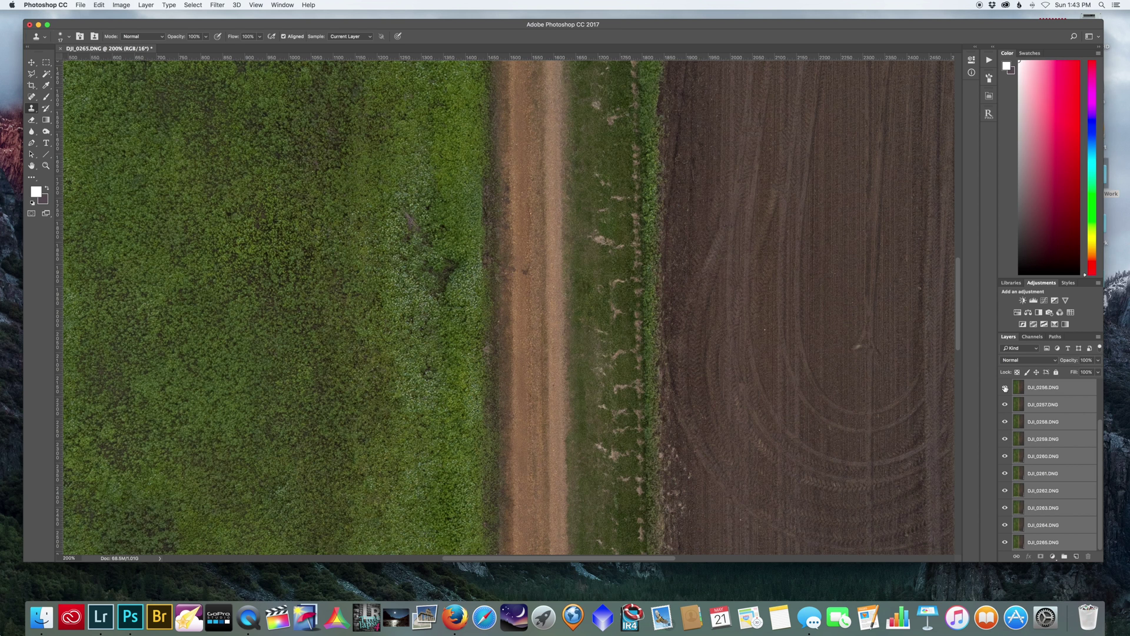
key(super+1)
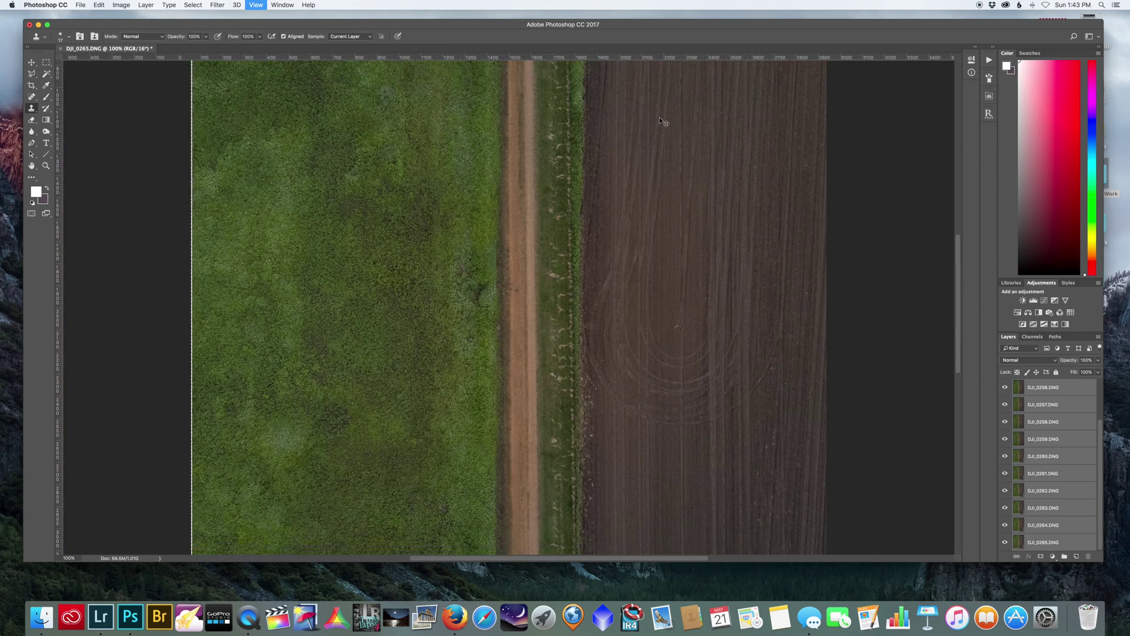
key(super+minus)
key(super+minus)
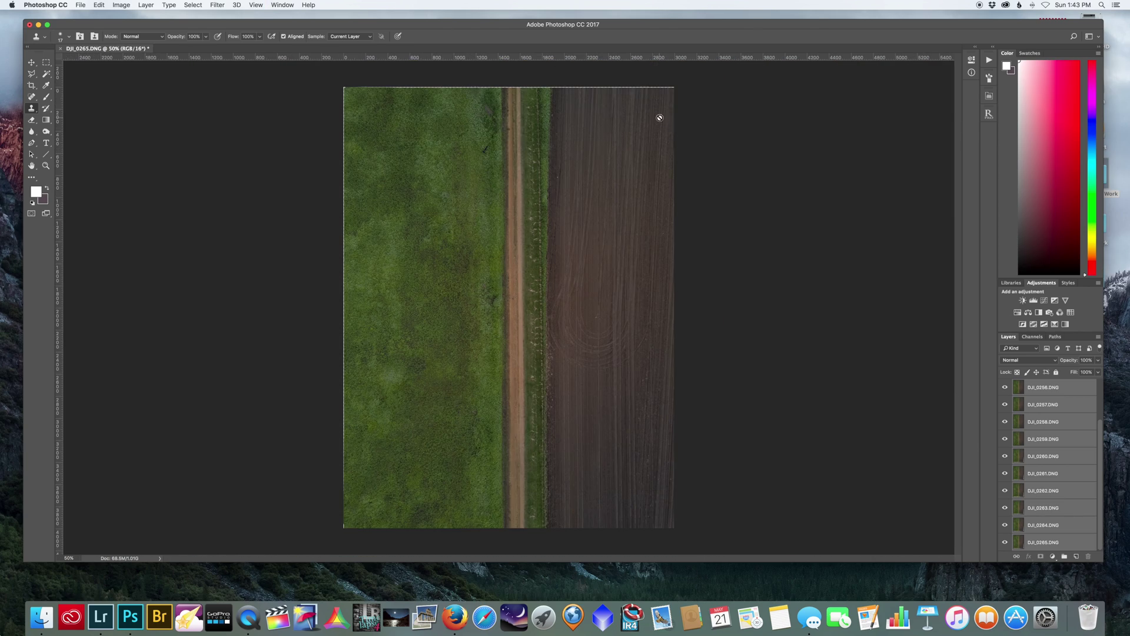
Convert the selected layers into a DJI_0253.DNG smart object and duplicate it
right_click(1070, 392)
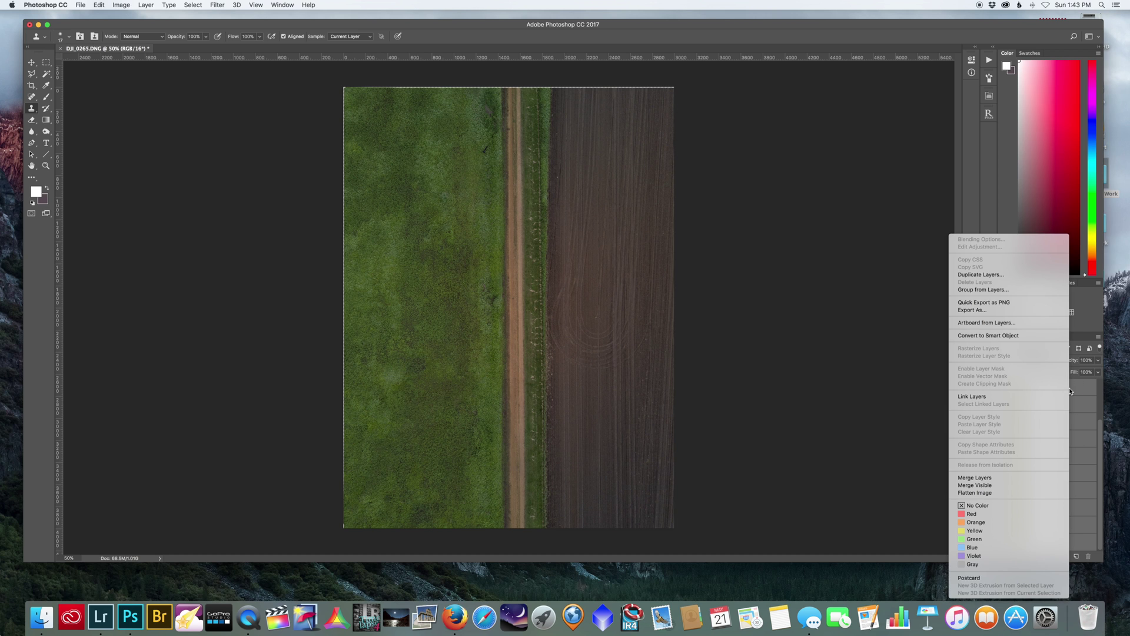
click(1018, 335)
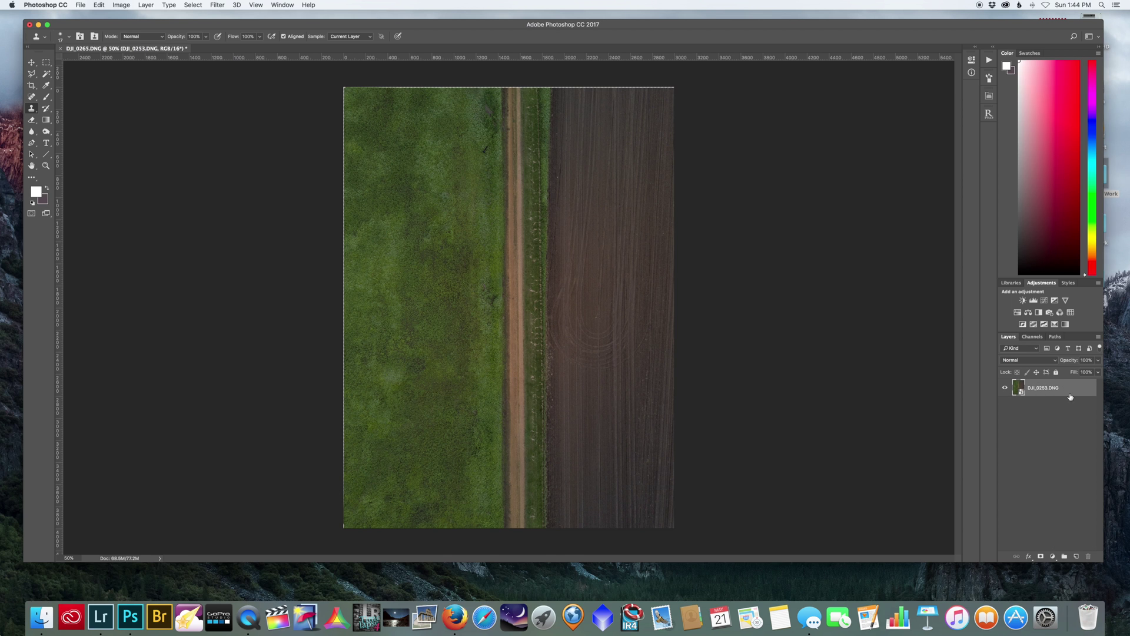
drag(1070, 396, 1076, 557)
Set the DJI_0253.DNG copy's stack mode to Mean via Layer > Smart Objects > Stack Mode
click(96, 5)
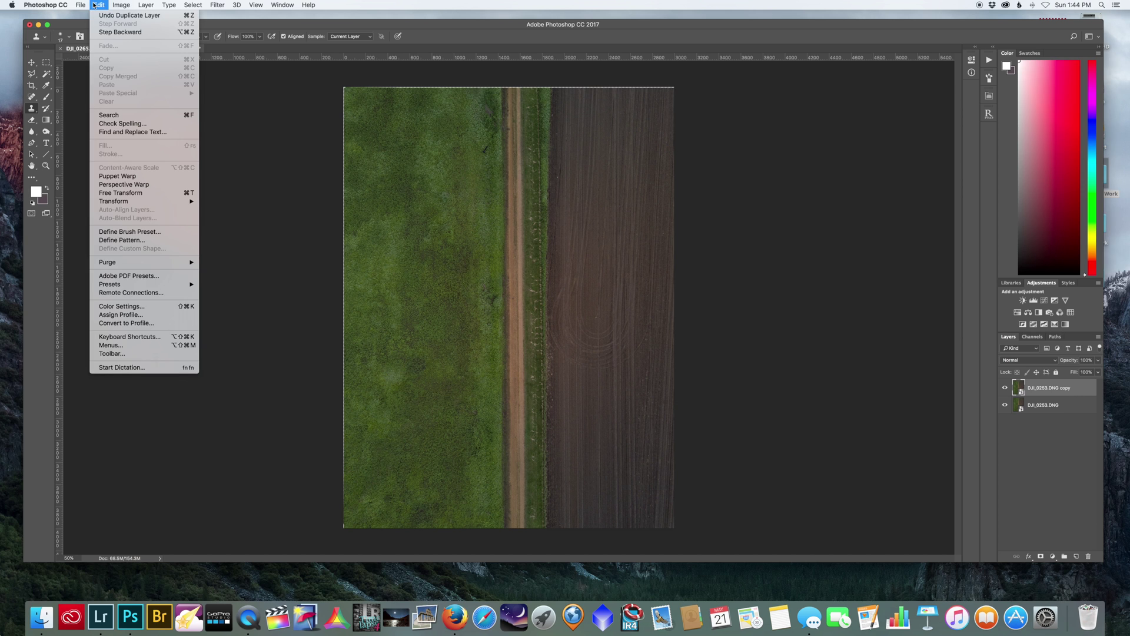
mouse_move(145, 5)
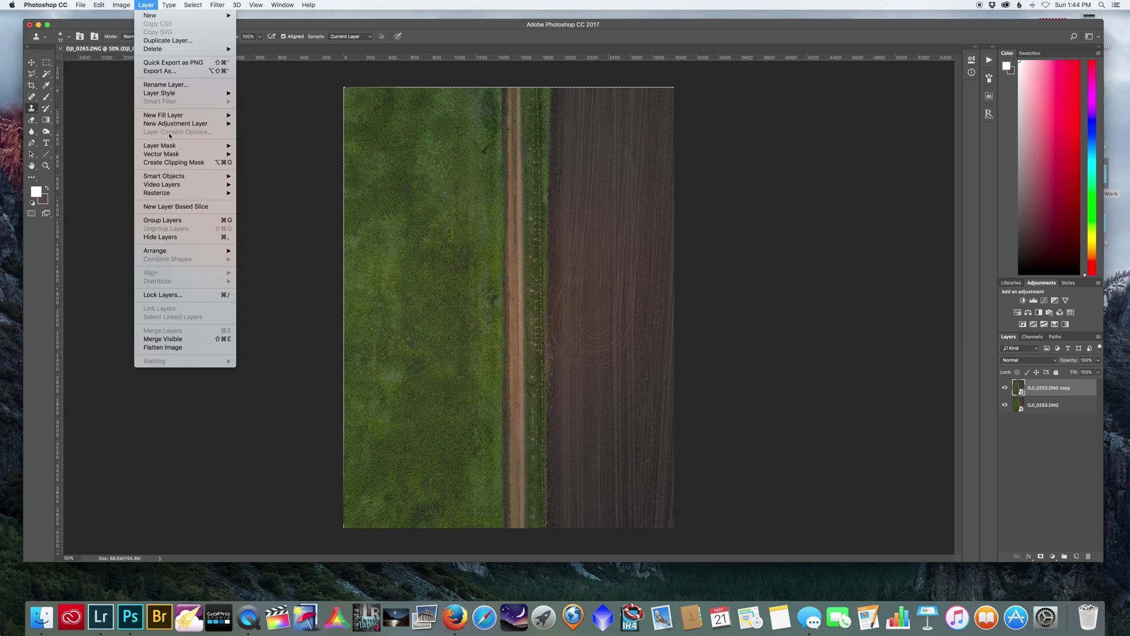
mouse_move(177, 177)
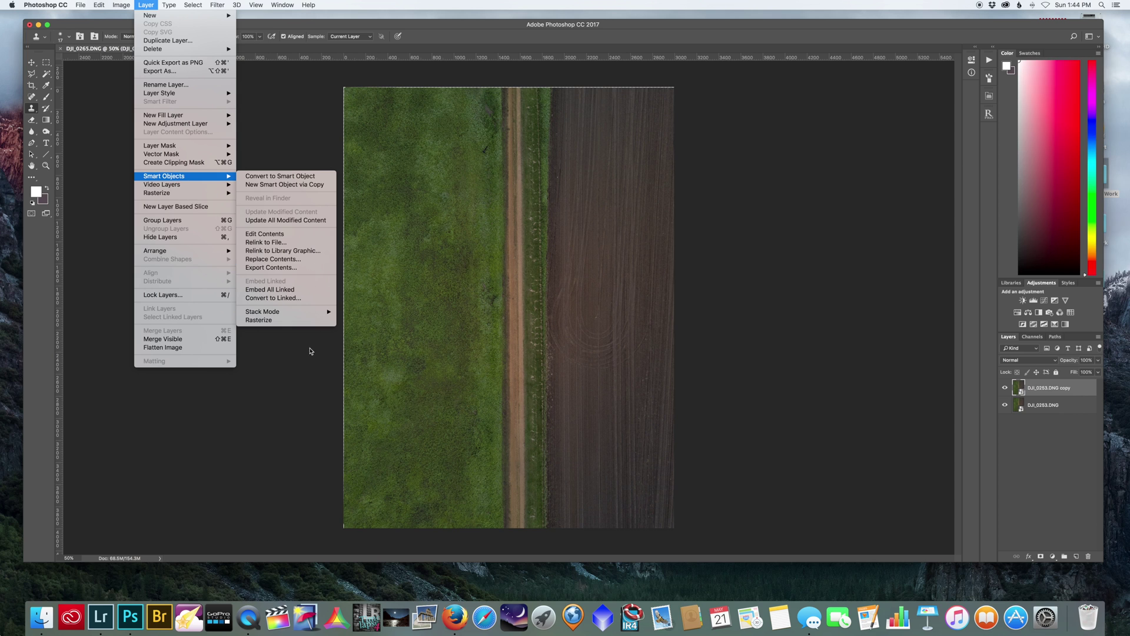
mouse_move(314, 312)
click(379, 351)
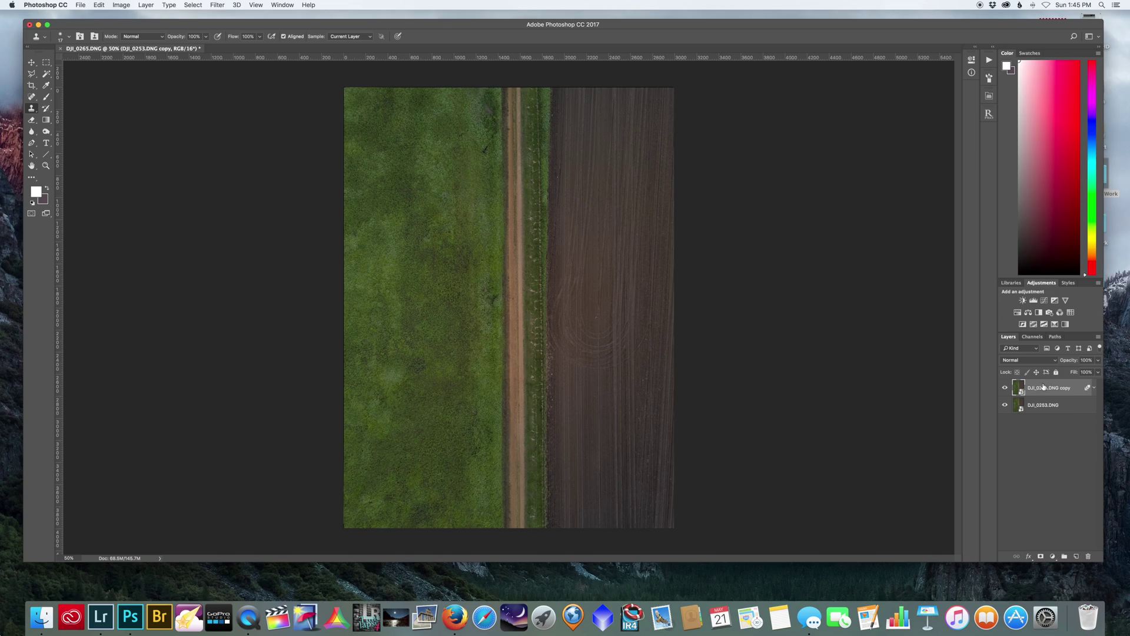
Zoom to 300% and pan around the field to inspect the averaged stack
key(super+equal)
key(super+equal)
key(super+equal)
key(super+equal)
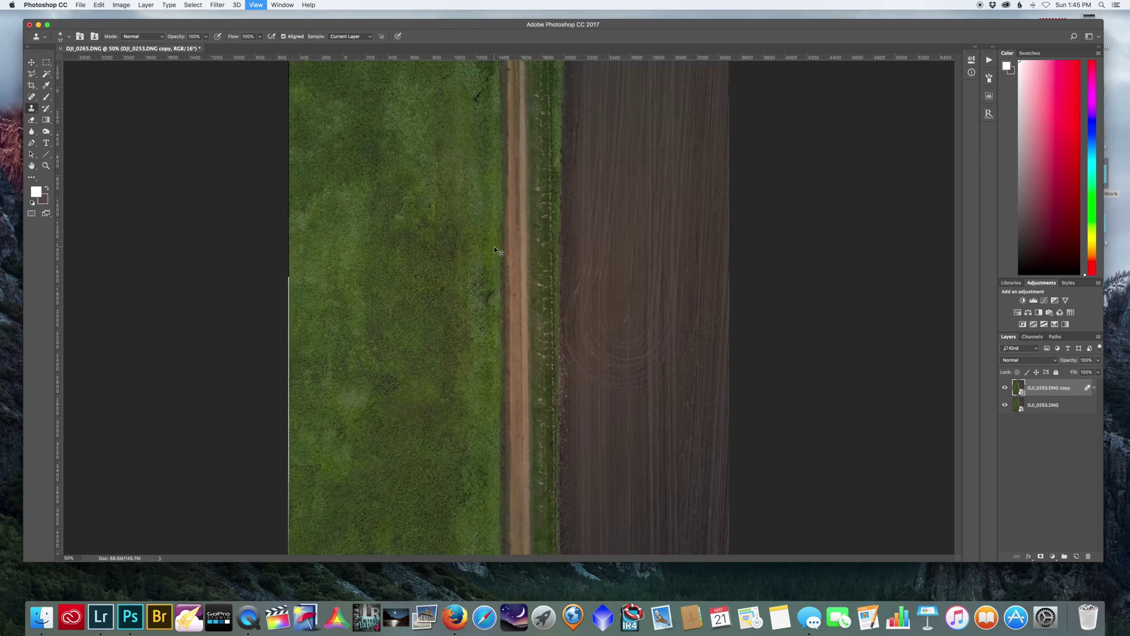
scroll(494, 247, right, 10)
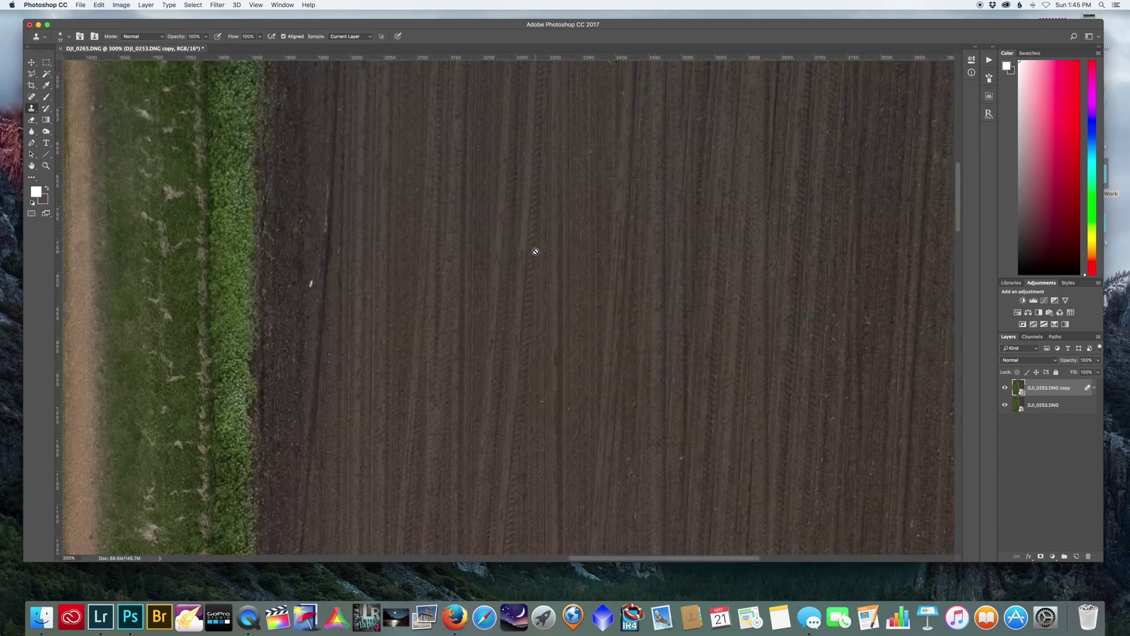
scroll(535, 252, up, 5)
scroll(535, 252, down, 3)
scroll(533, 249, left, 4)
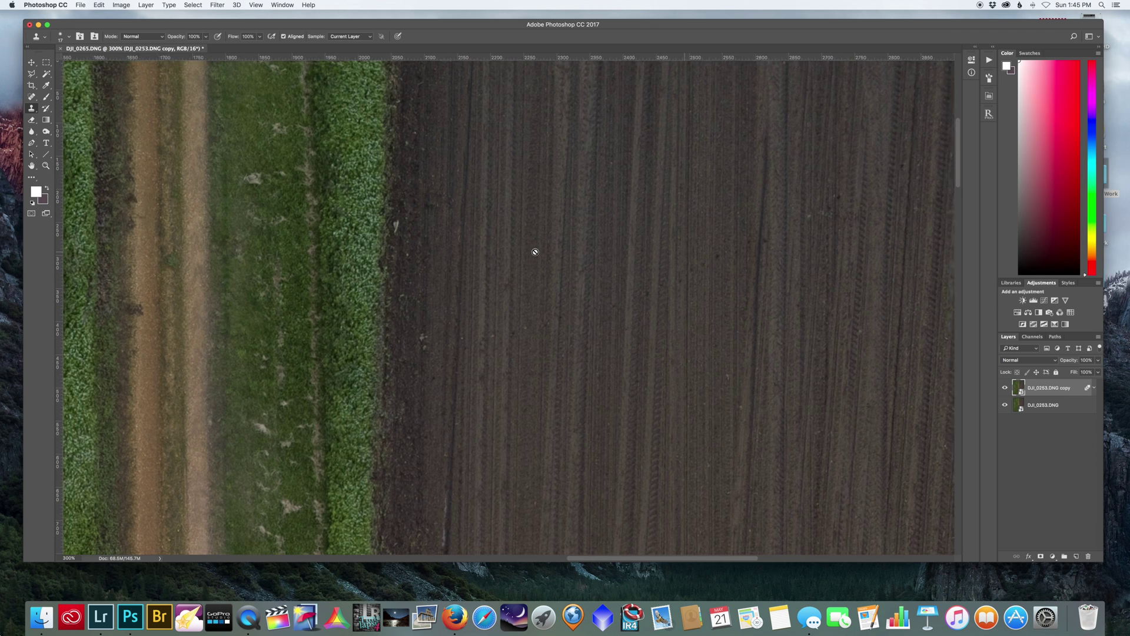
scroll(839, 311, right, 5)
scroll(839, 311, up, 3)
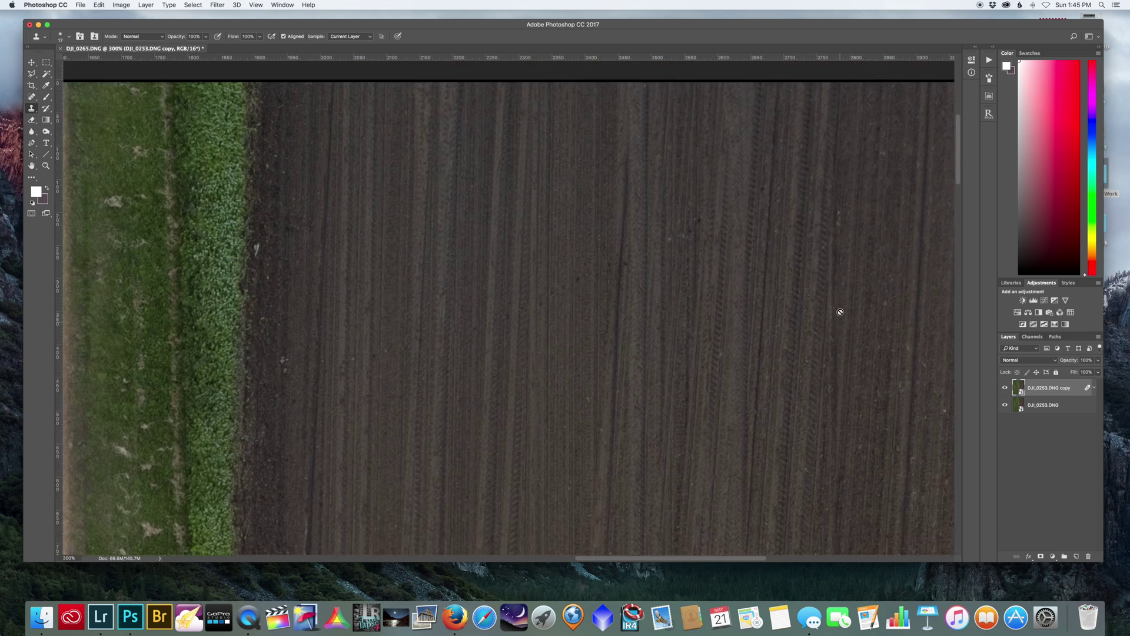
Hide and reshow the averaged copy layer to compare it with the original frame across the field
click(1005, 388)
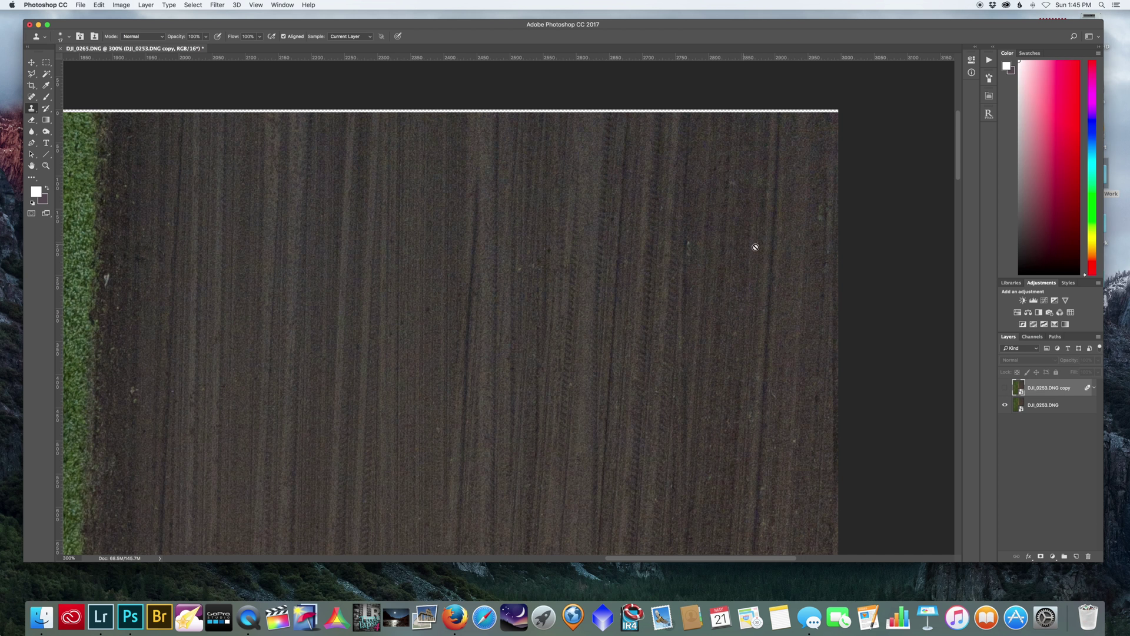
click(1005, 388)
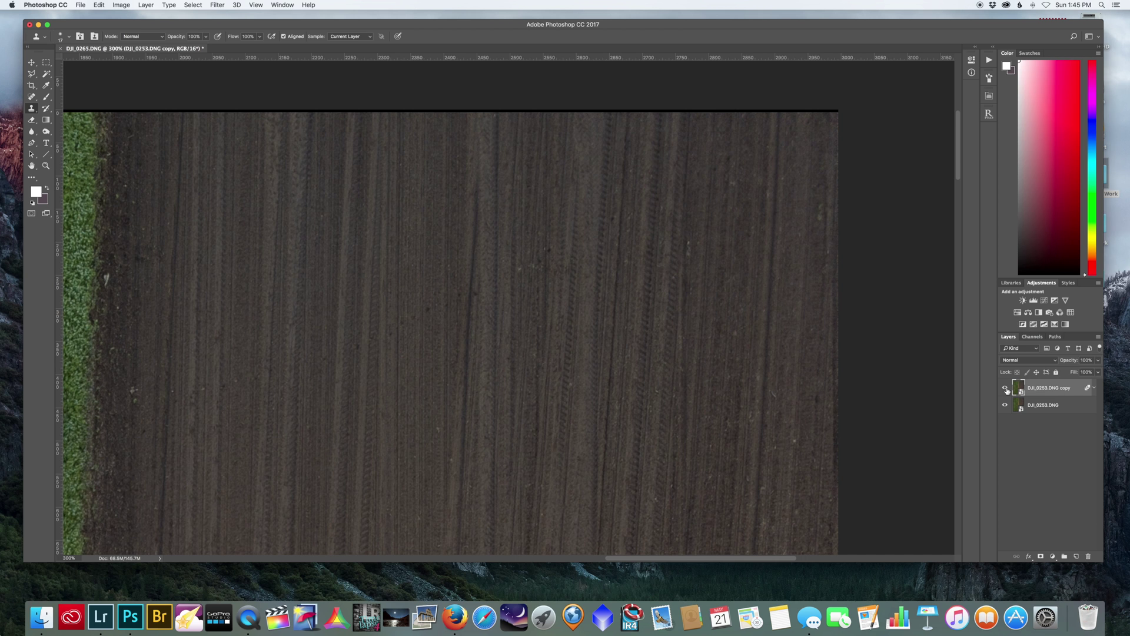
scroll(448, 232, left, 15)
scroll(448, 232, down, 2)
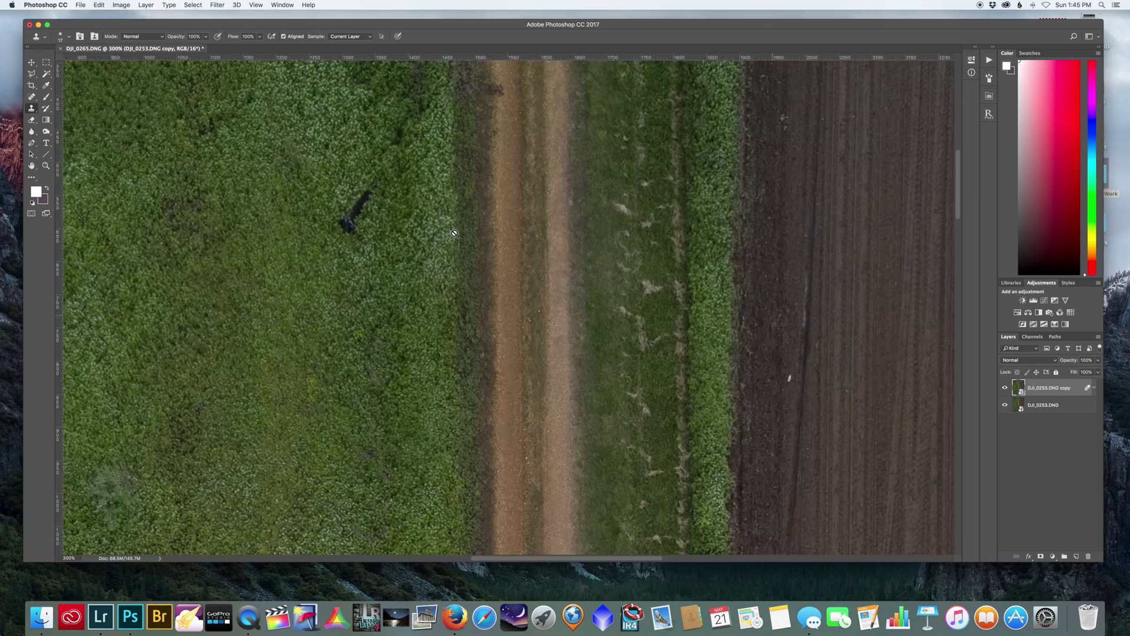
scroll(454, 233, up, 2)
scroll(454, 233, right, 4)
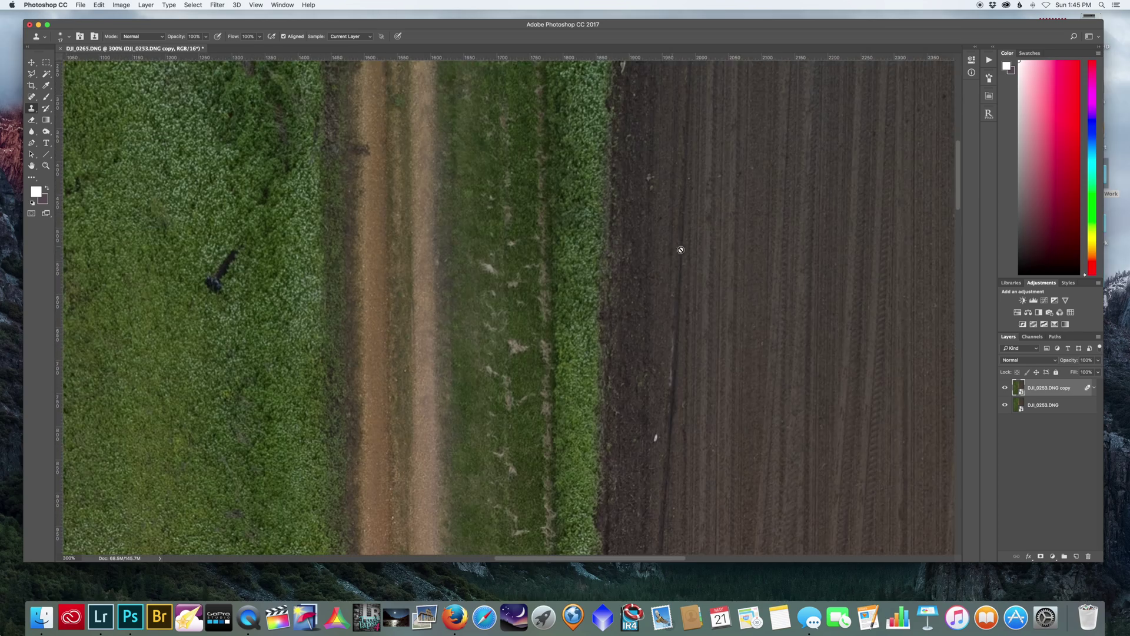
scroll(671, 251, right, 4)
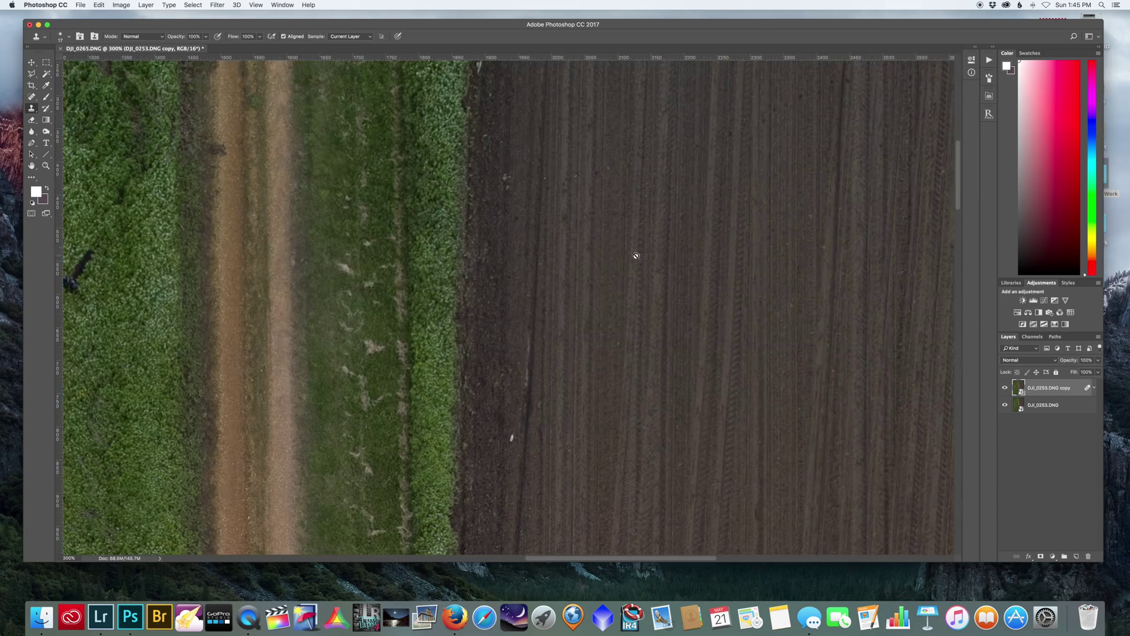
scroll(764, 273, right, 8)
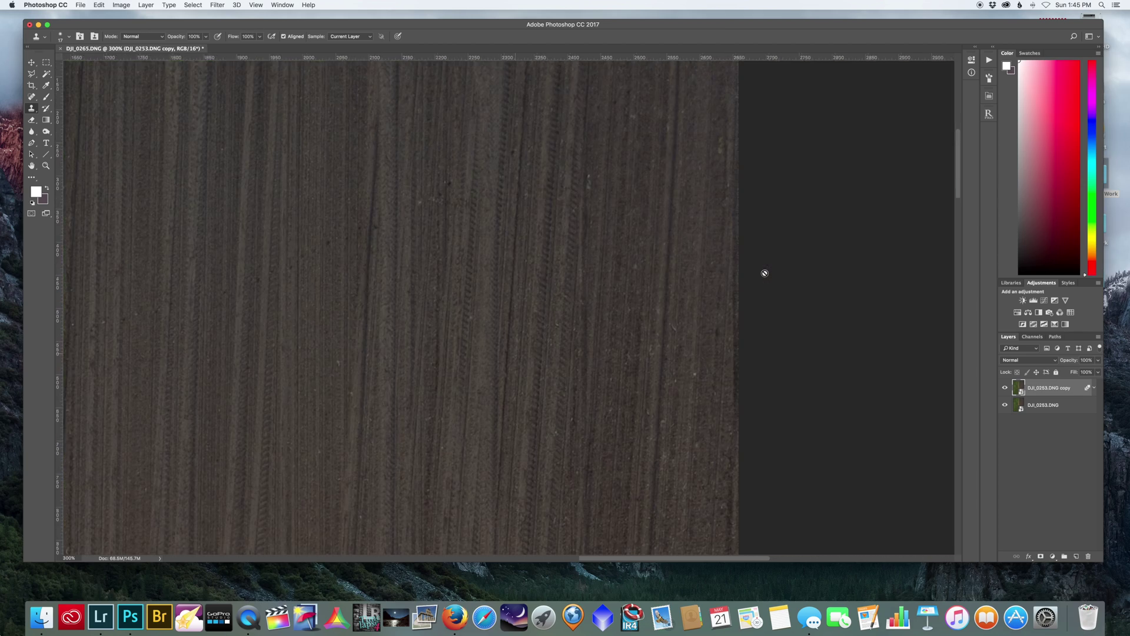
scroll(764, 273, up, 3)
scroll(764, 273, left, 8)
scroll(765, 273, down, 4)
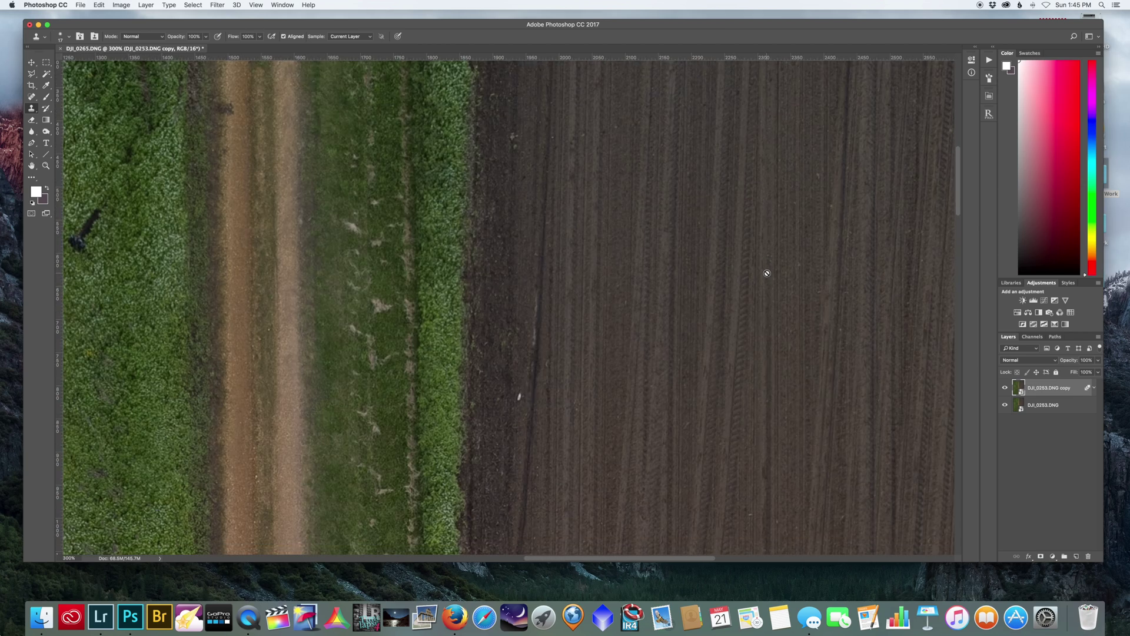
scroll(767, 273, left, 4)
scroll(766, 274, up, 3)
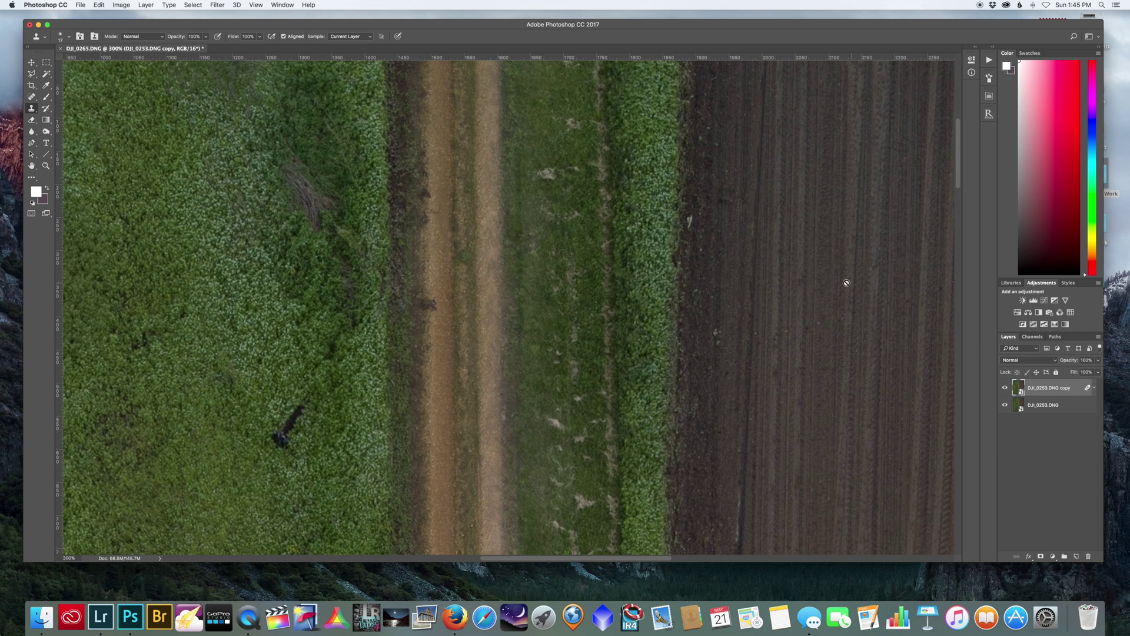
scroll(835, 282, right, 2)
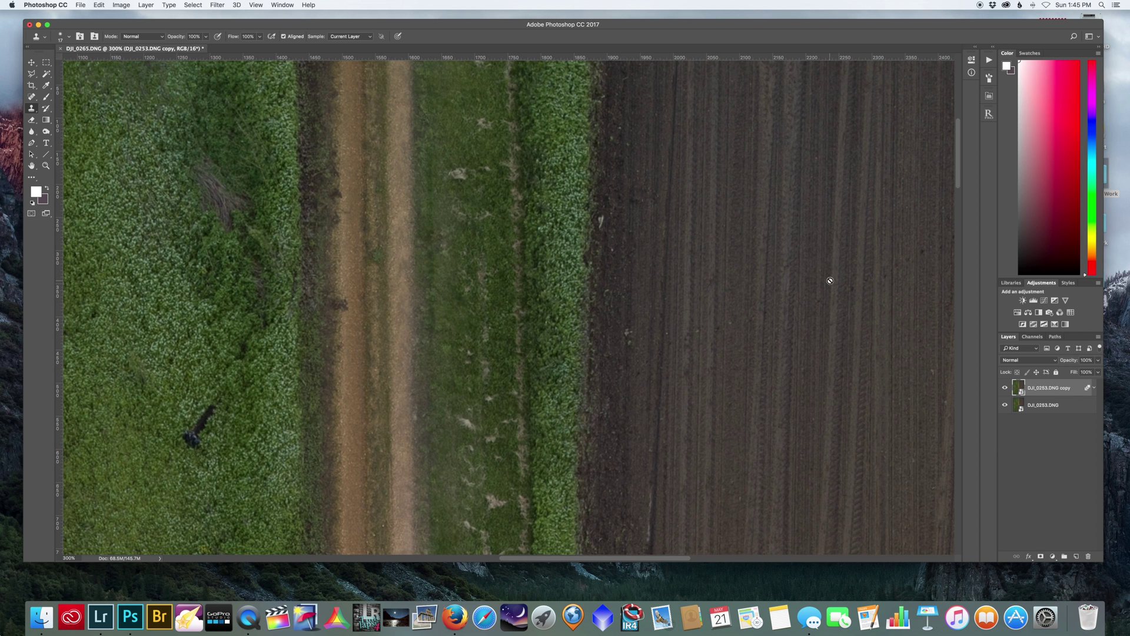
click(216, 5)
Open Smart Sharpen, move the dialog aside, and raise Amount to 220% with preview off
key(Escape)
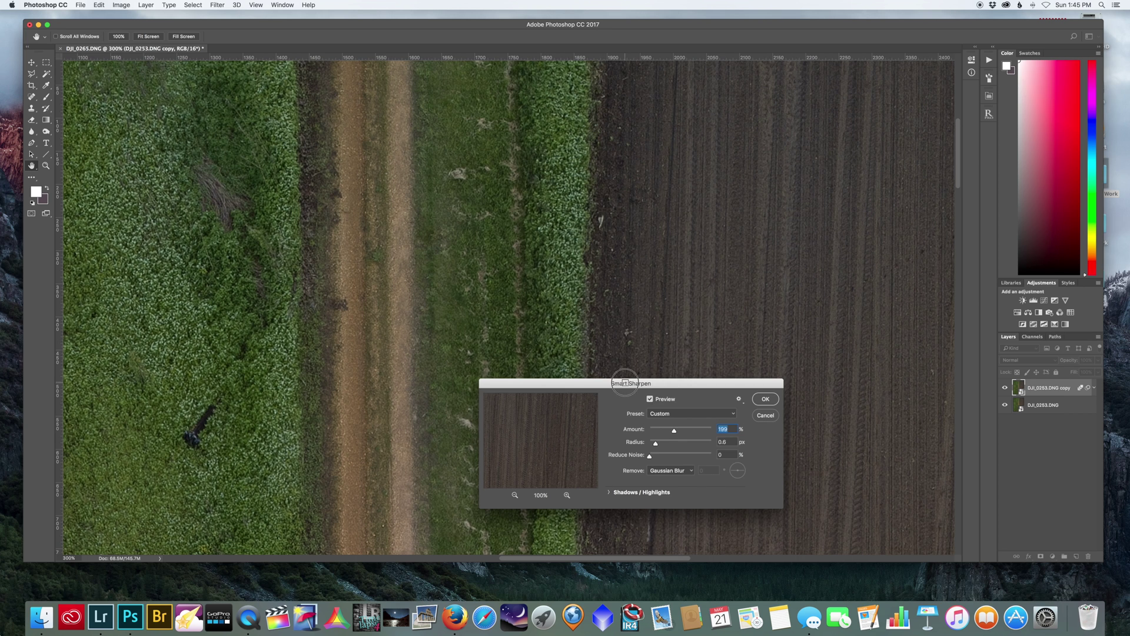
drag(625, 380, 616, 212)
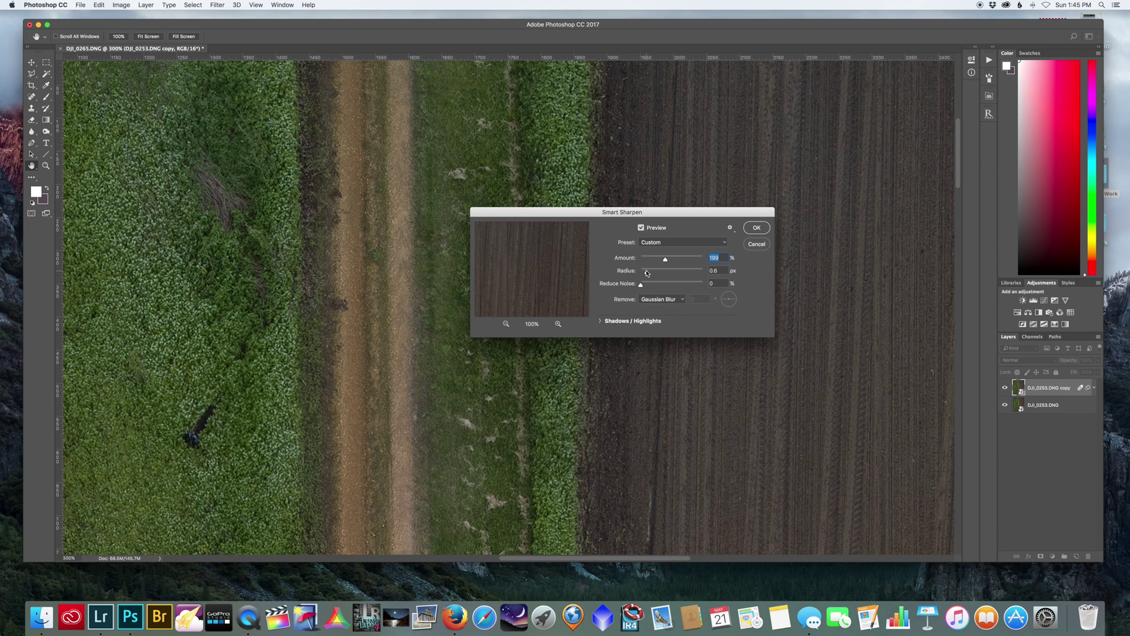
click(642, 228)
drag(665, 262, 668, 262)
drag(623, 231, 717, 229)
Compare with preview toggled and settle Smart Sharpen at about 202% amount, 0.6 px radius
scroll(717, 229, right, 10)
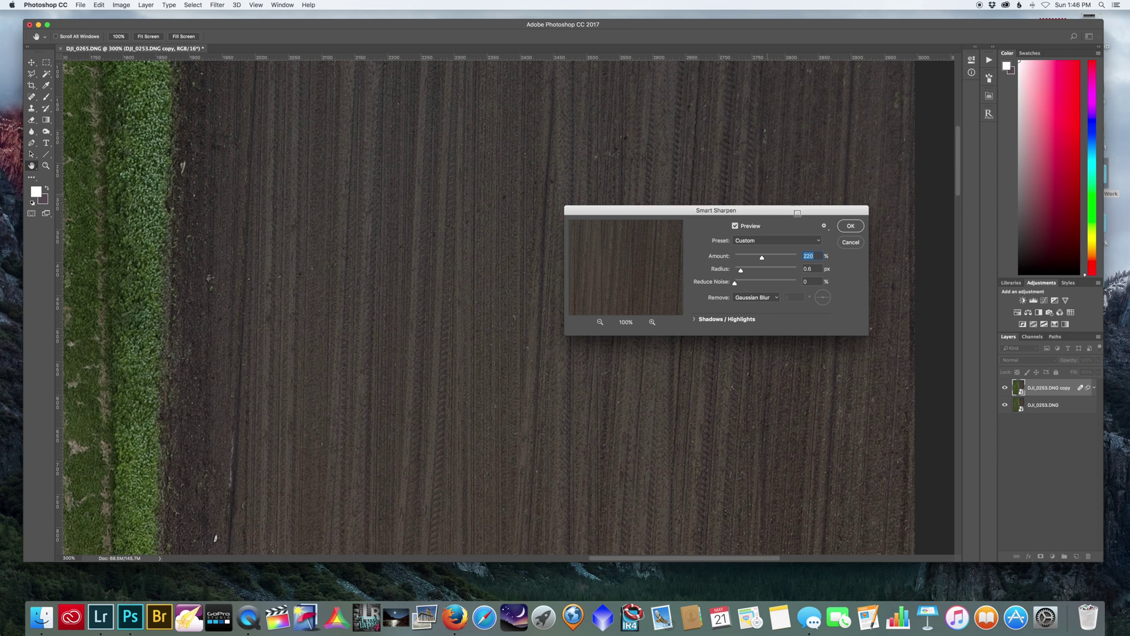
scroll(608, 174, left, 10)
scroll(608, 173, down, 1)
drag(762, 258, 758, 259)
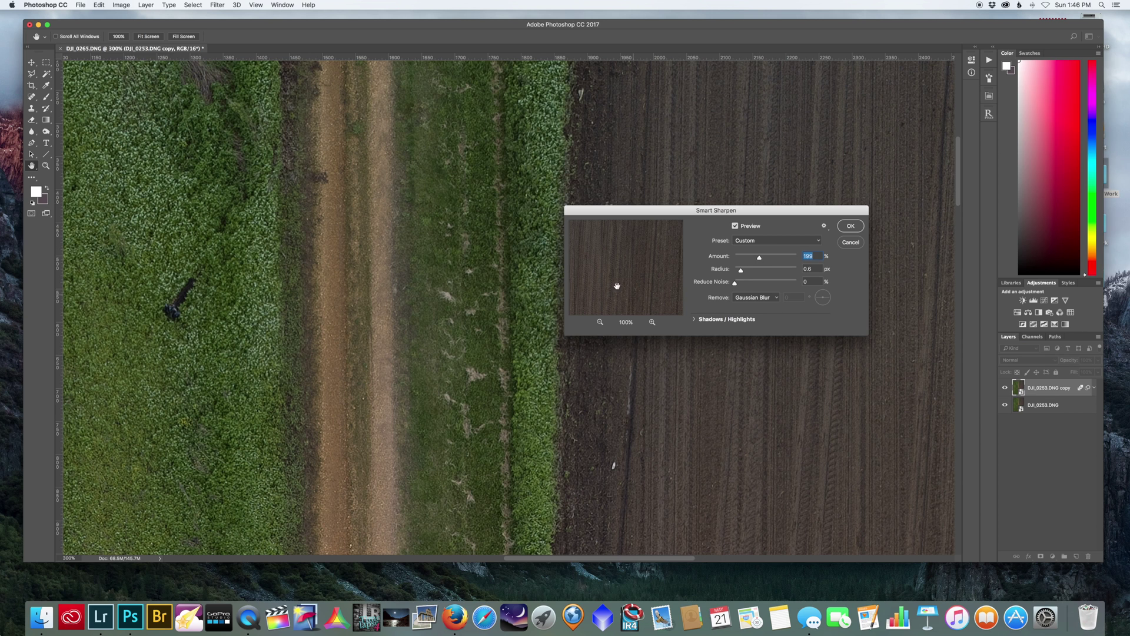
click(735, 227)
click(736, 226)
drag(760, 261, 760, 260)
Apply Smart Sharpen as a smart filter, then hide and reshow the sharpened copy to compare
click(851, 225)
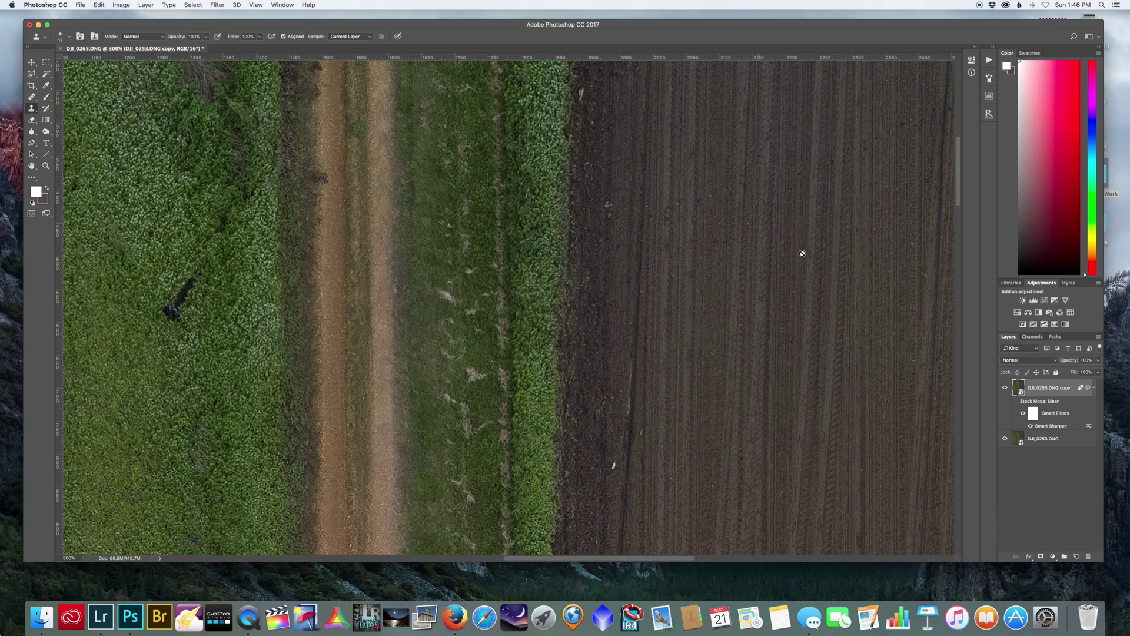
click(1006, 389)
scroll(739, 333, right, 5)
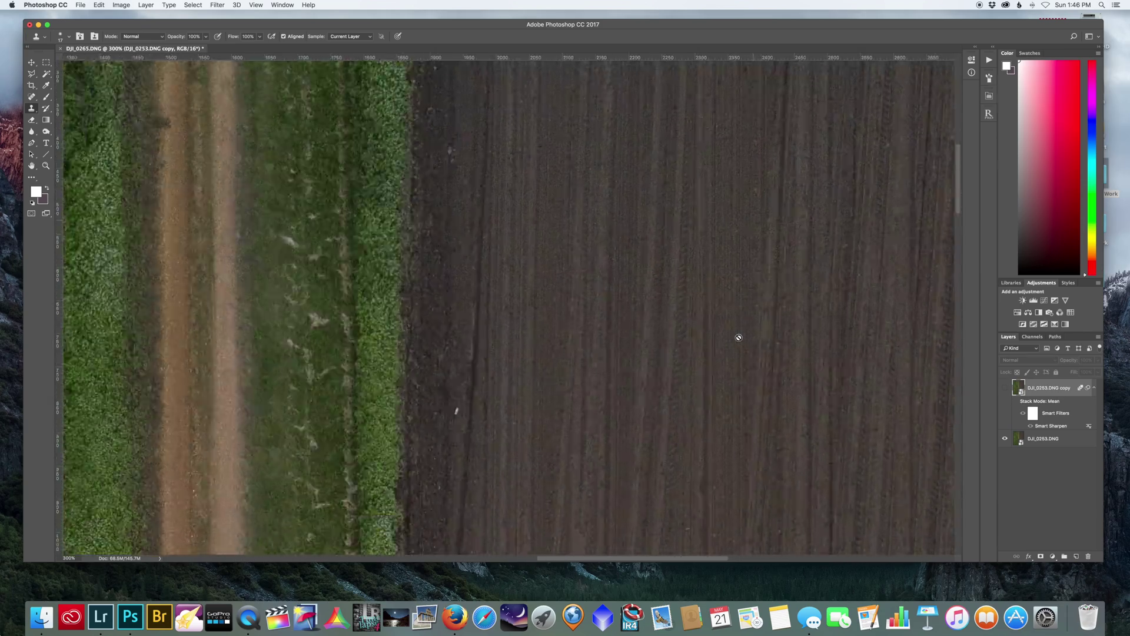
scroll(738, 336, right, 8)
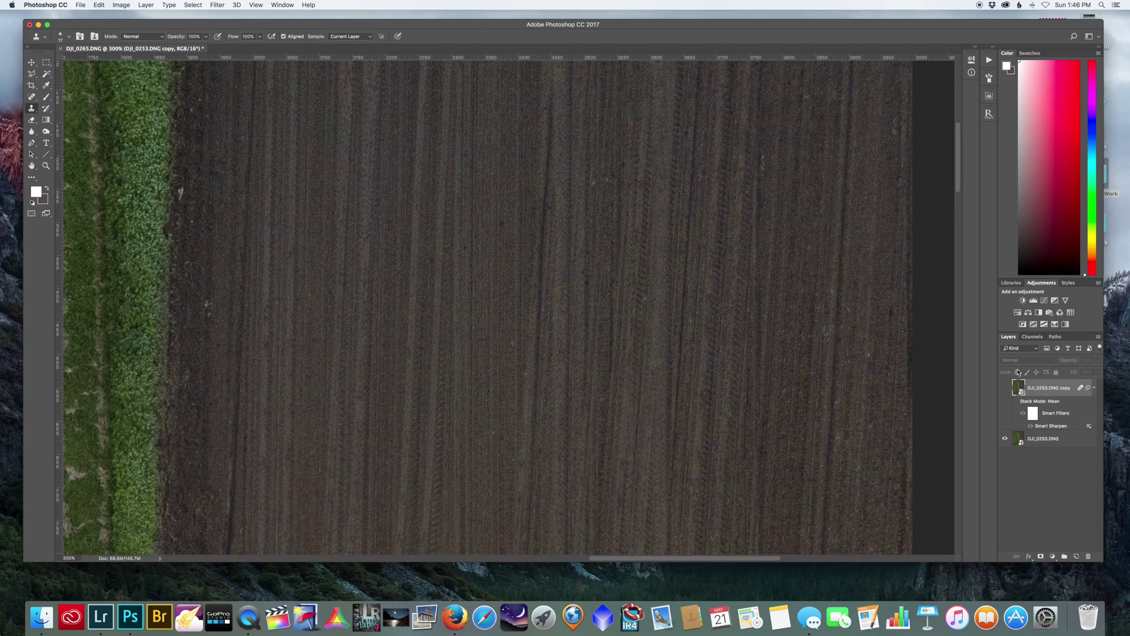
click(1005, 389)
Pan around the field at 300% to inspect the stacked layer's fine detail
scroll(737, 362, left, 5)
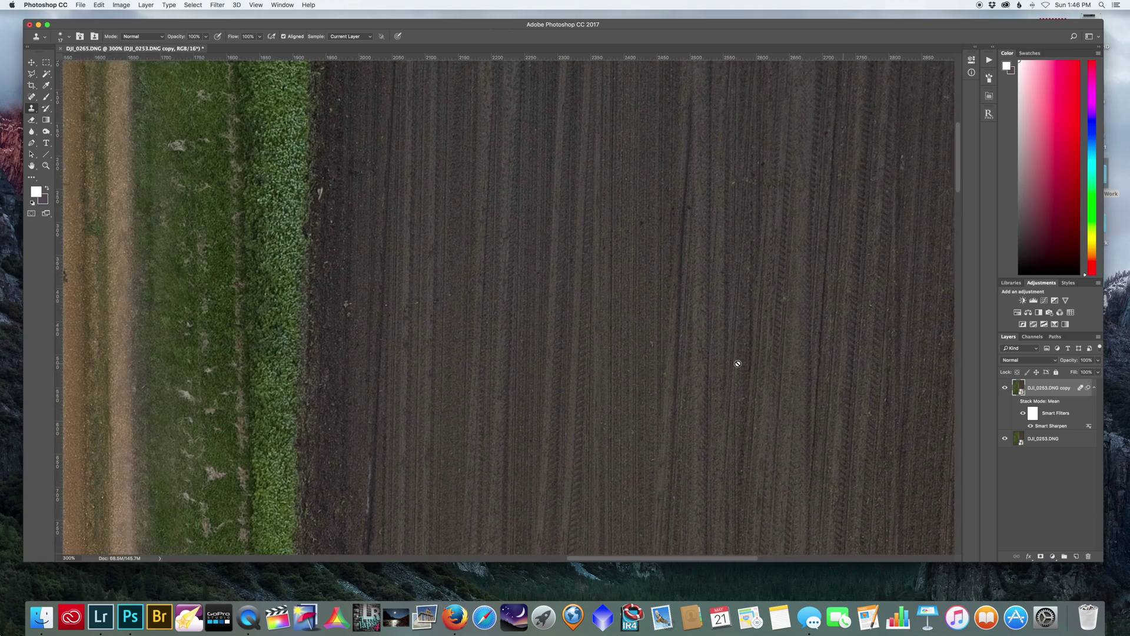
scroll(737, 363, left, 8)
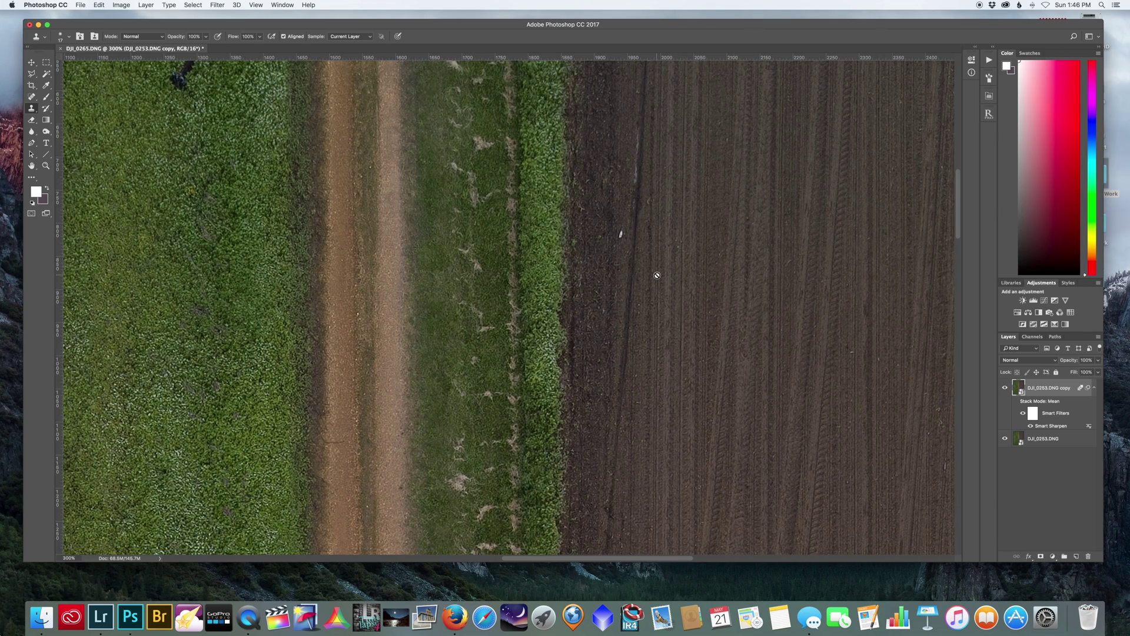
scroll(657, 275, up, 4)
scroll(656, 275, right, 7)
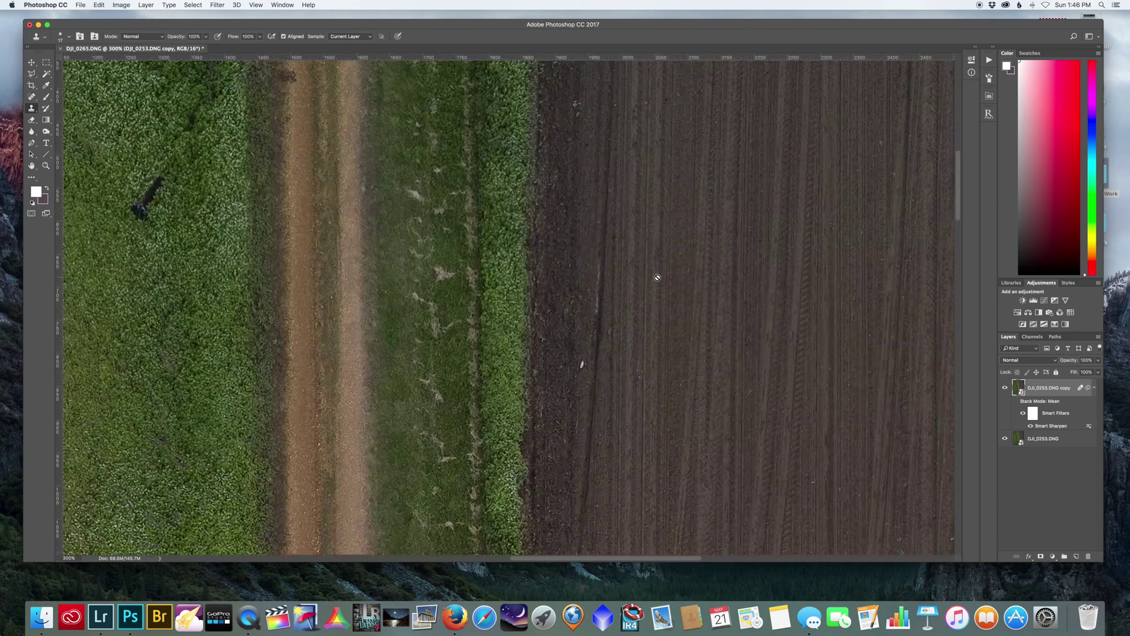
scroll(657, 277, right, 6)
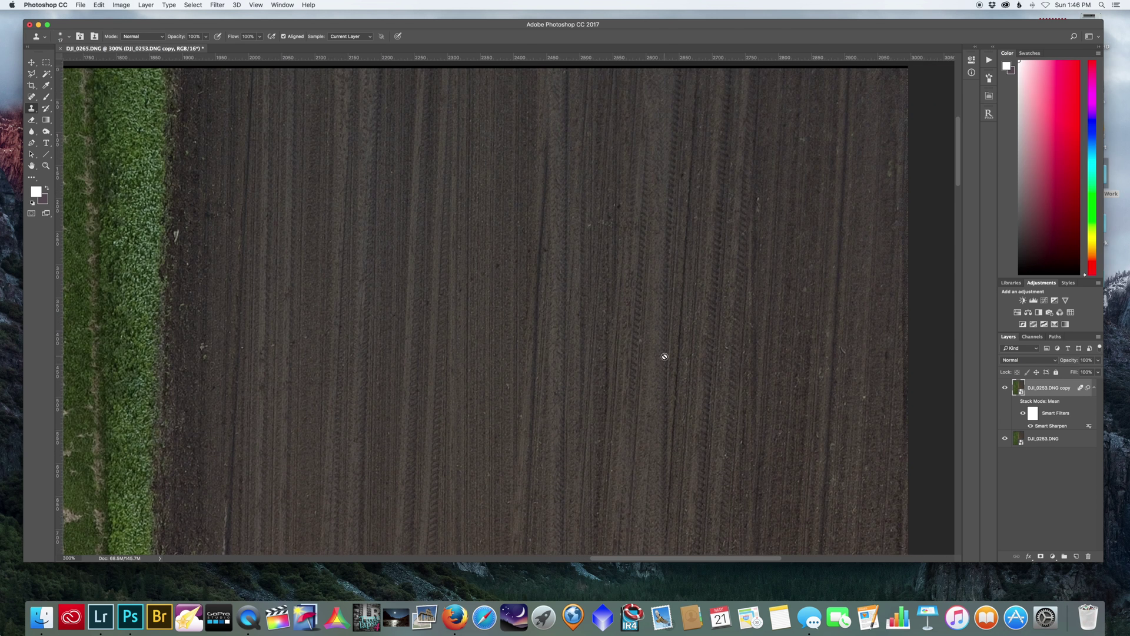
scroll(706, 330, left, 13)
scroll(709, 332, down, 7)
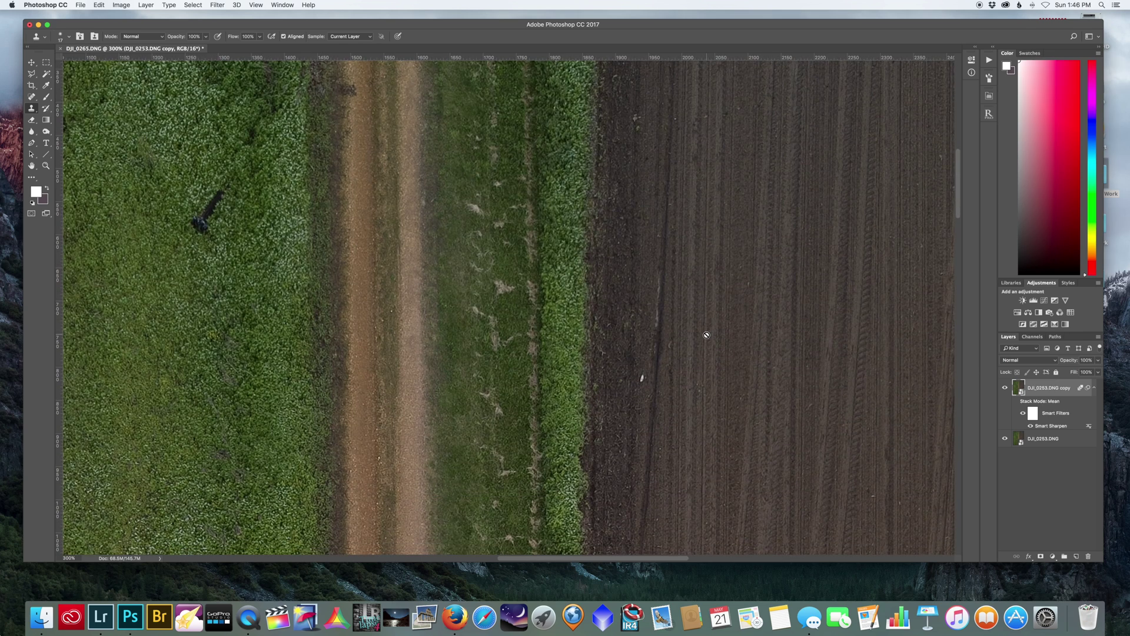
scroll(781, 262, left, 11)
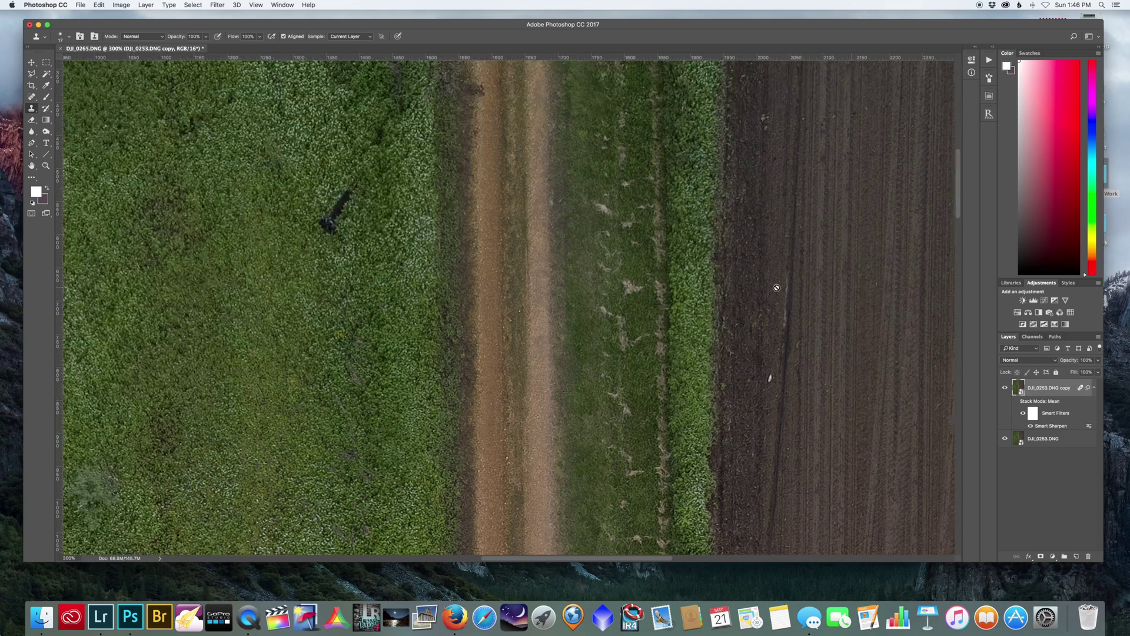
scroll(764, 312, up, 5)
scroll(764, 312, right, 3)
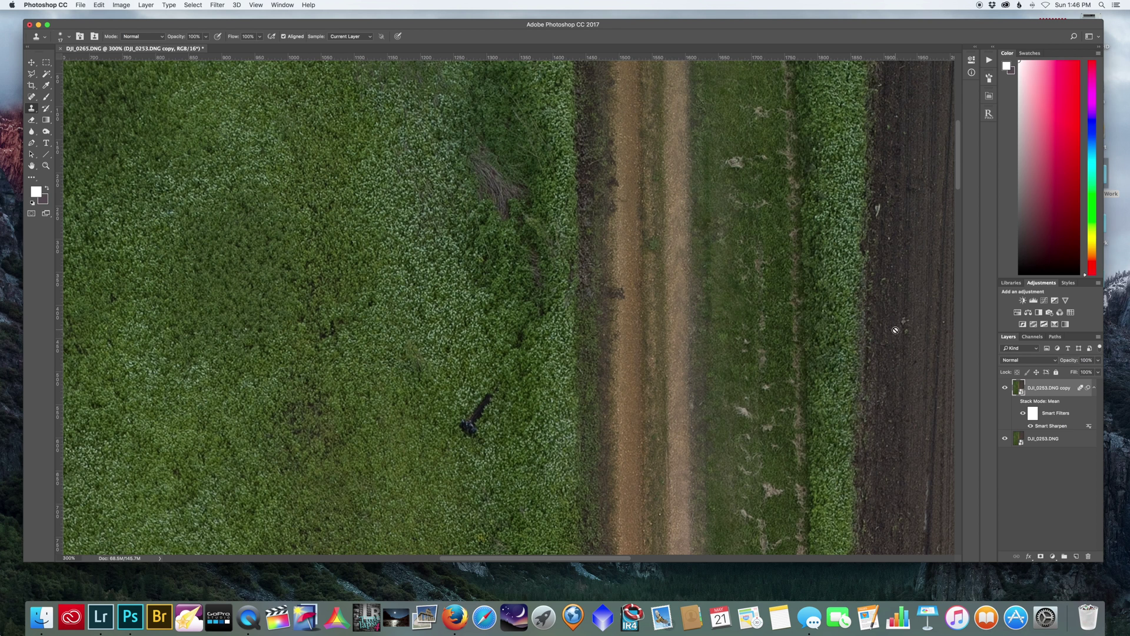
scroll(895, 327, right, 5)
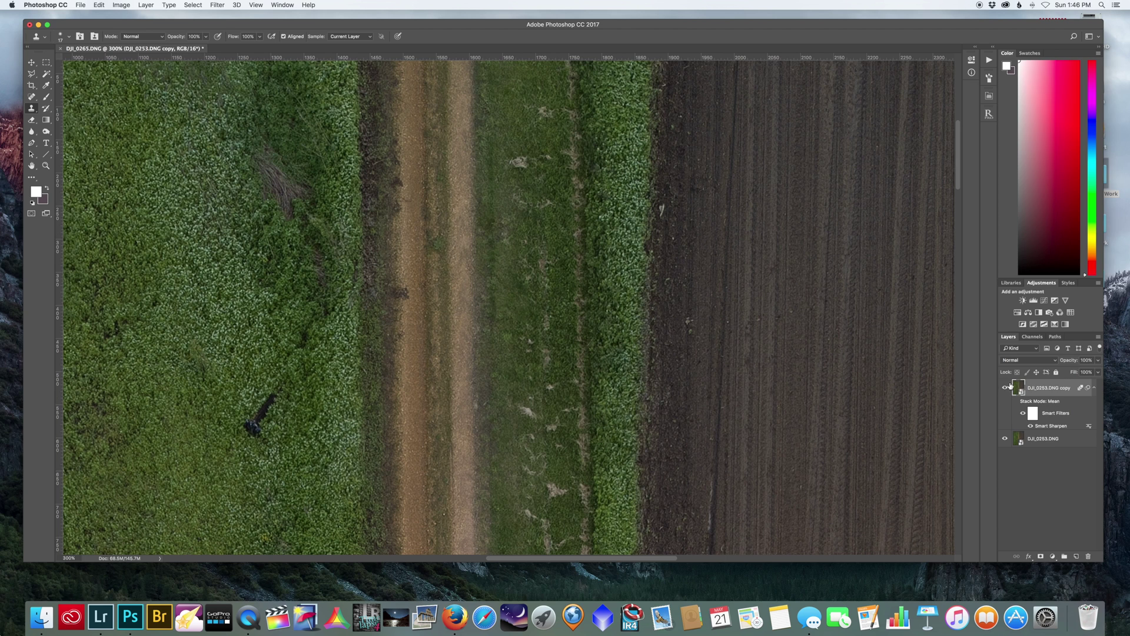
Flatten the stacked layers into a single background layer
right_click(1049, 391)
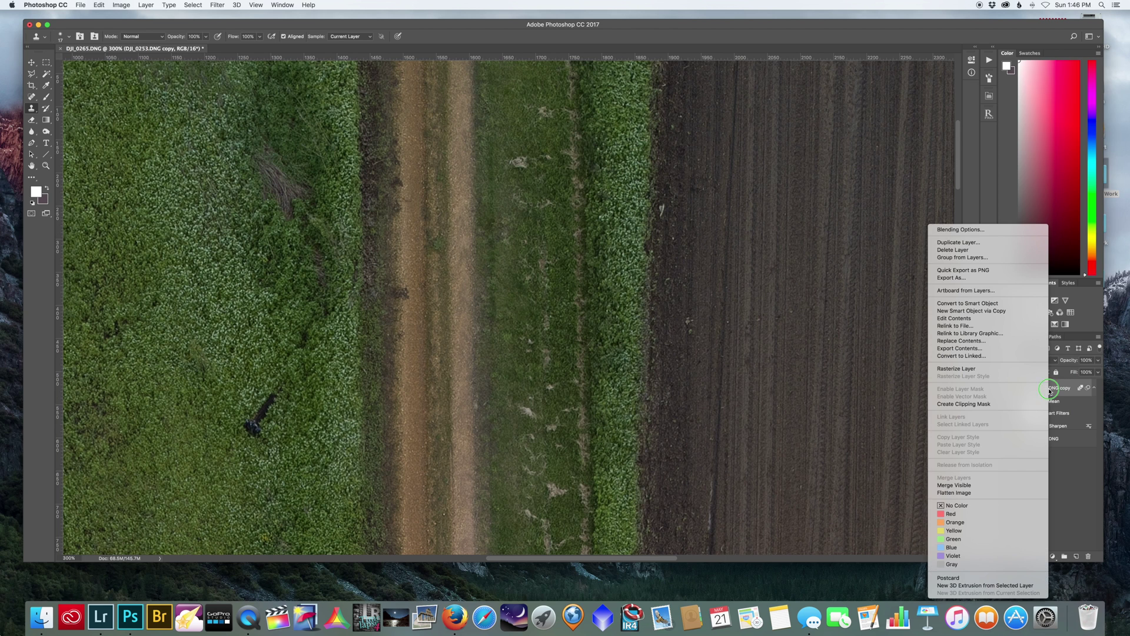
click(966, 496)
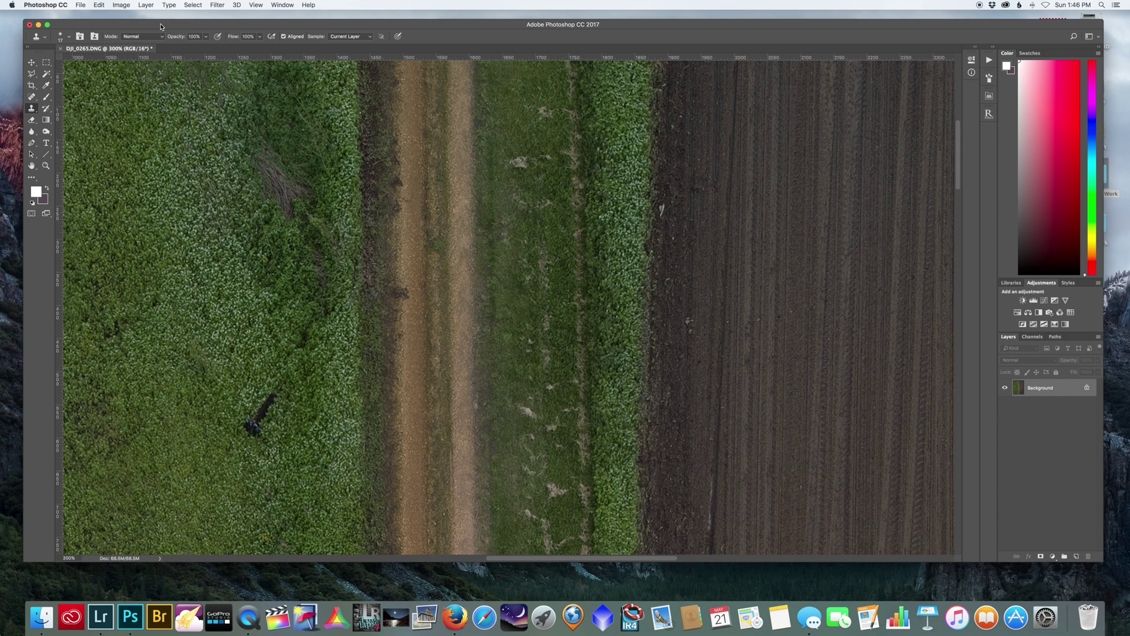
drag(186, 27, 180, 3)
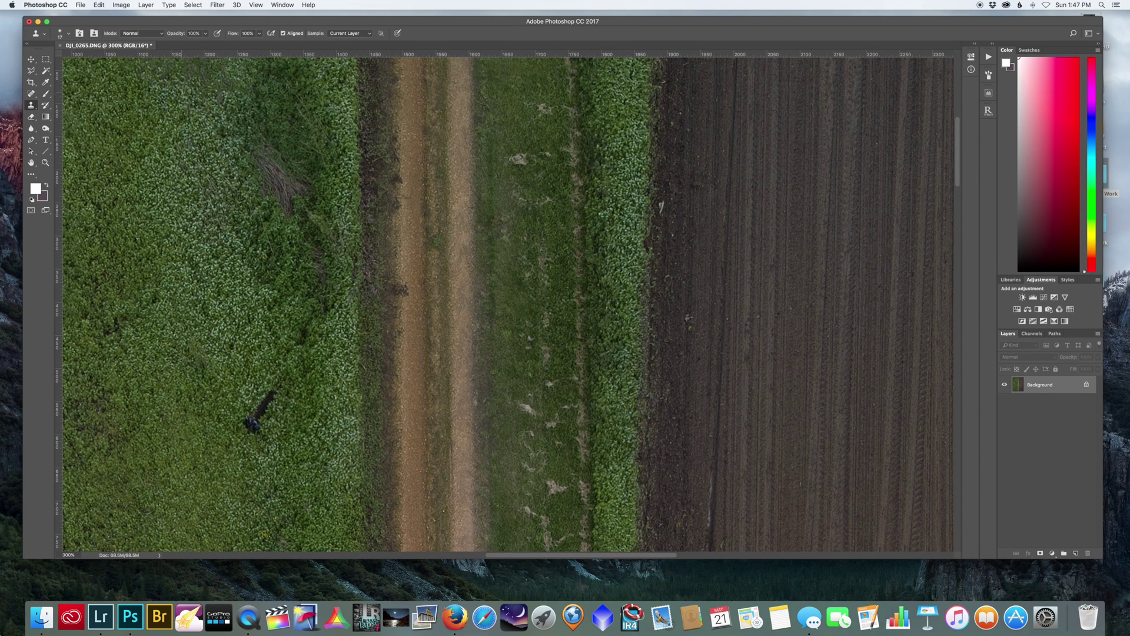
Enlarge the image to 200% width, 5992 × 7992 px, and zoom out to view it whole
click(116, 5)
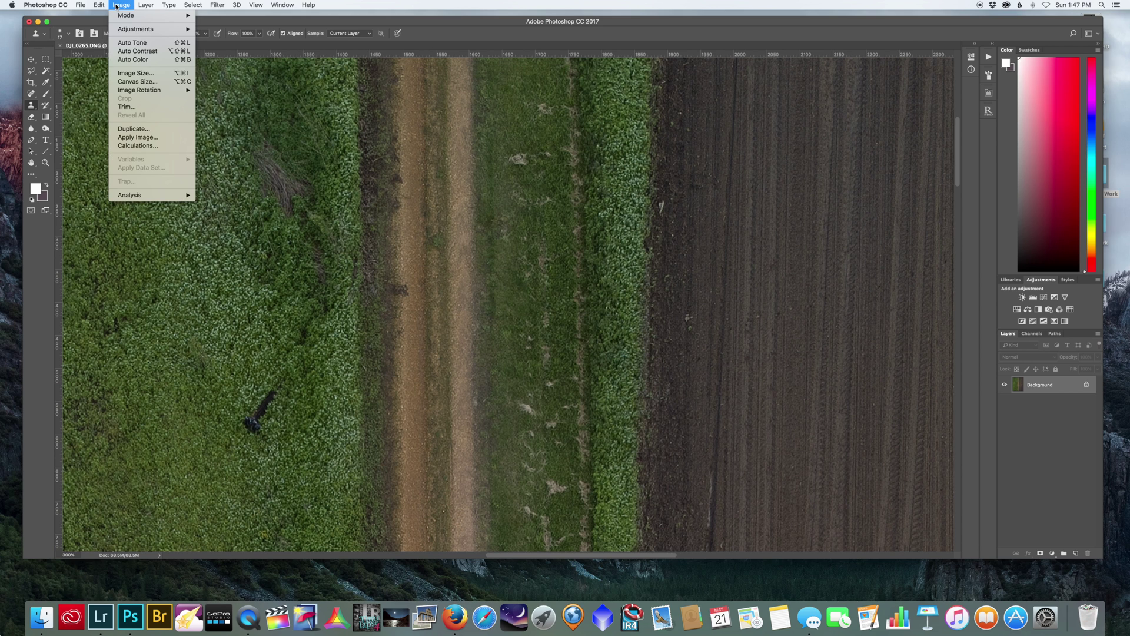
click(142, 72)
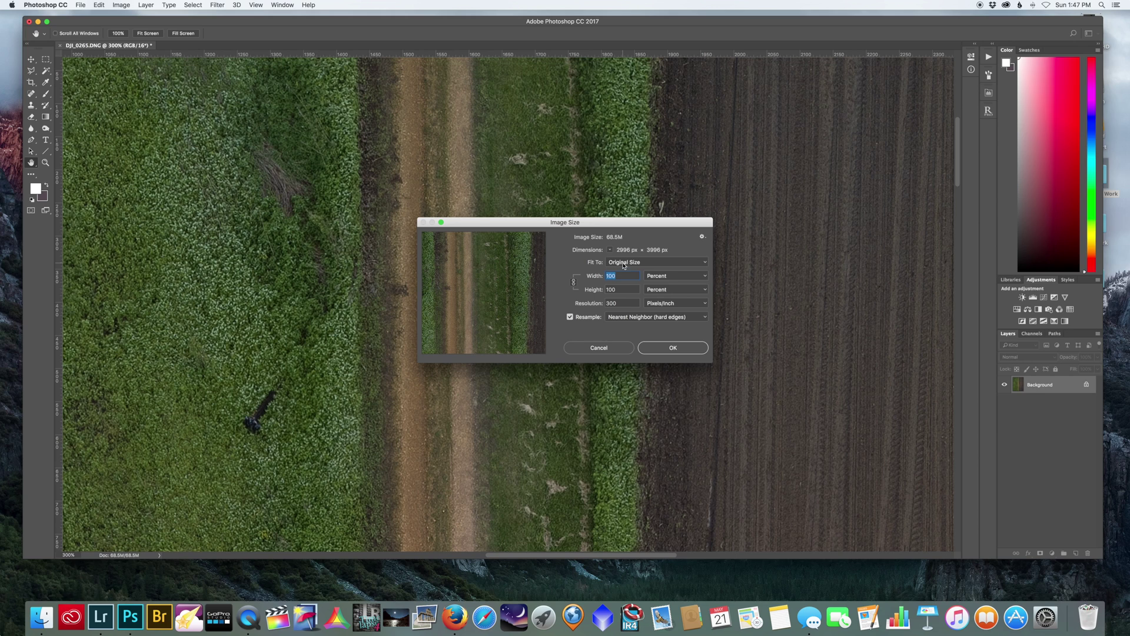
text(200)
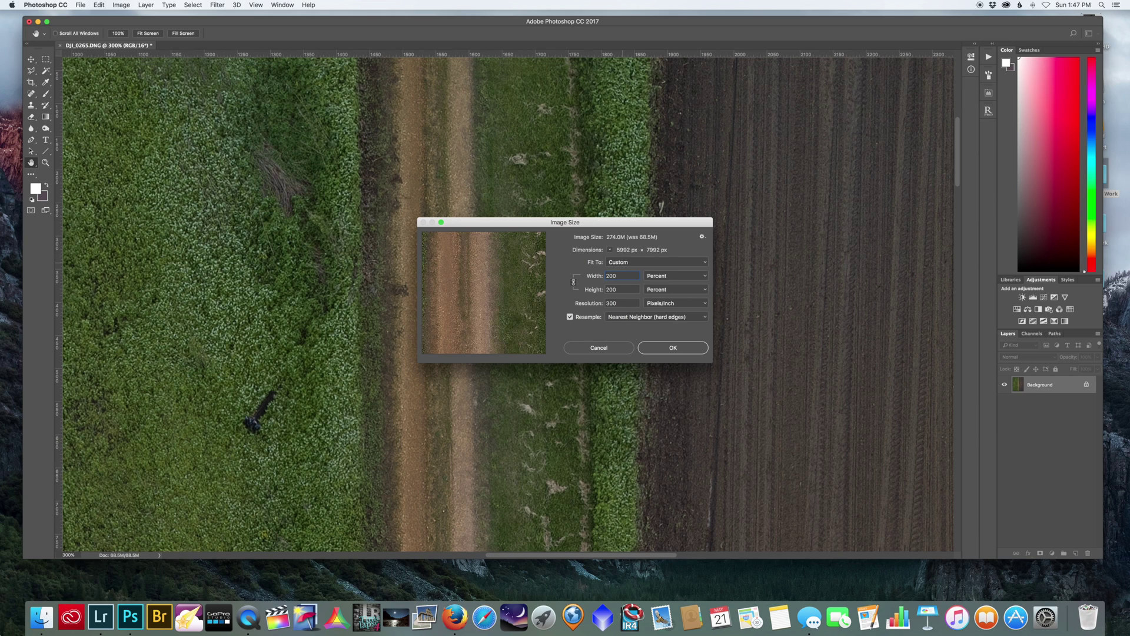
click(673, 348)
key(s)
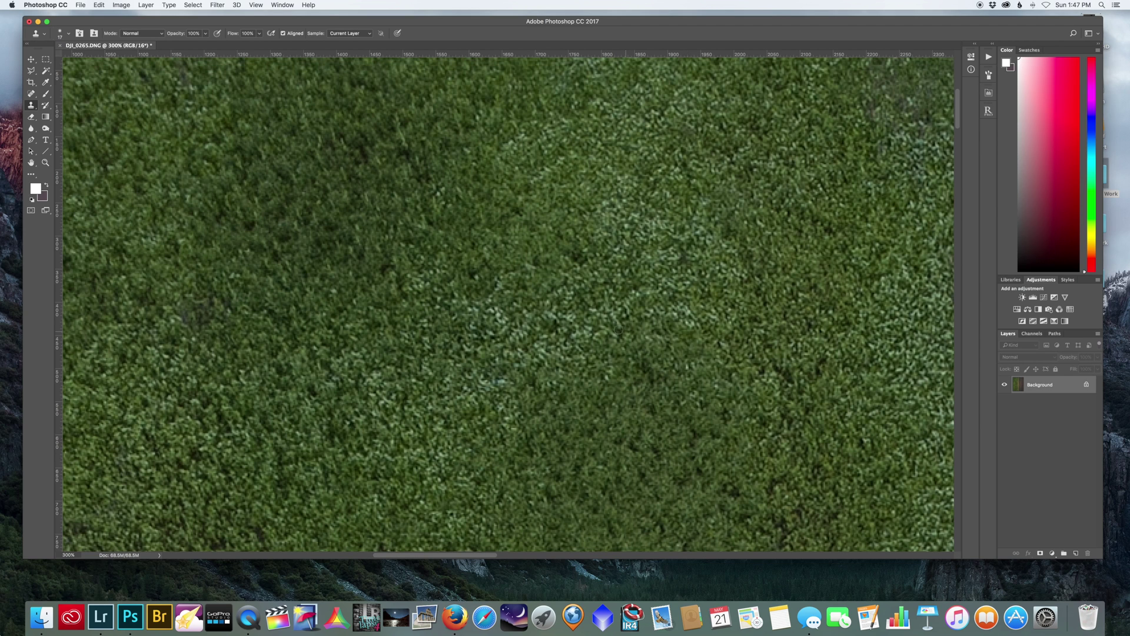
key(super+minus)
key(super+minus)
key(super+minus)
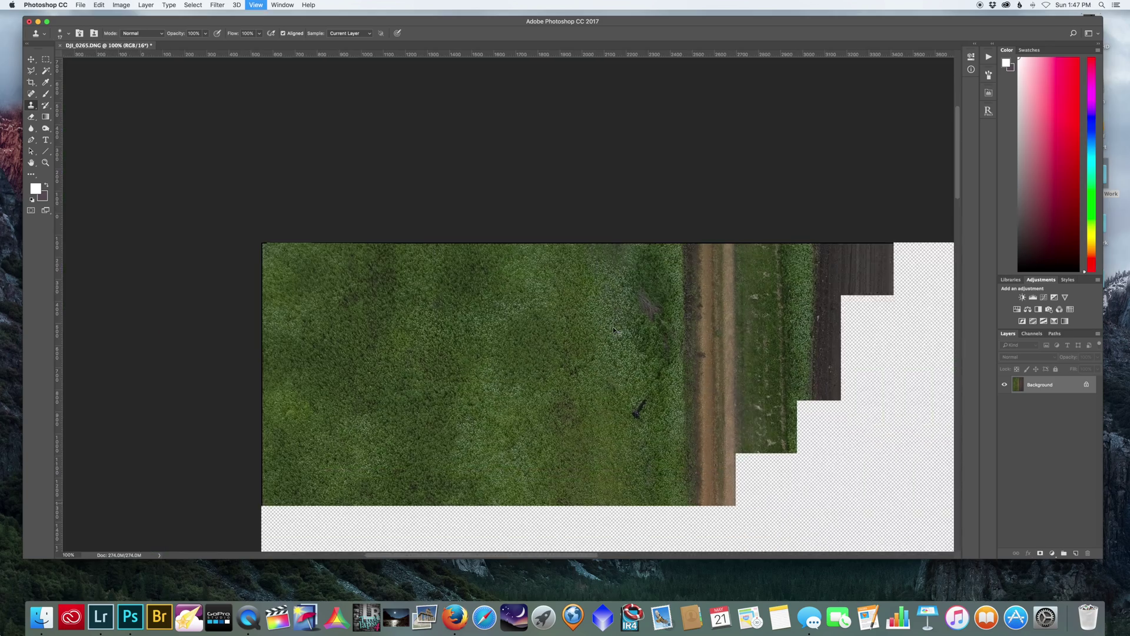
scroll(507, 303, down, 5)
scroll(506, 303, right, 10)
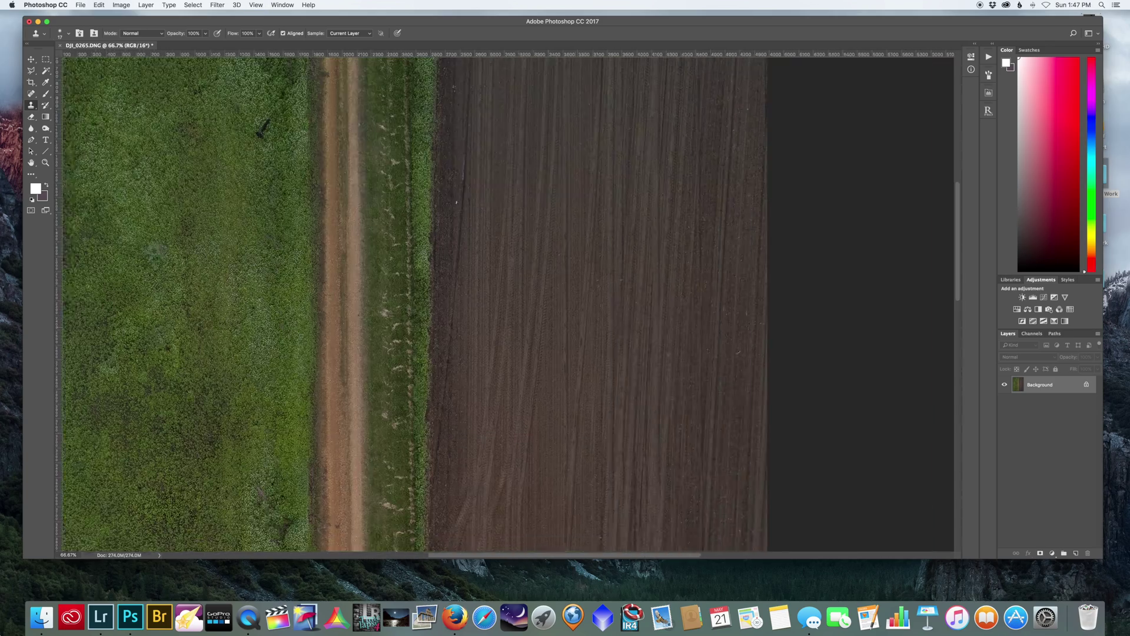
scroll(506, 303, left, 3)
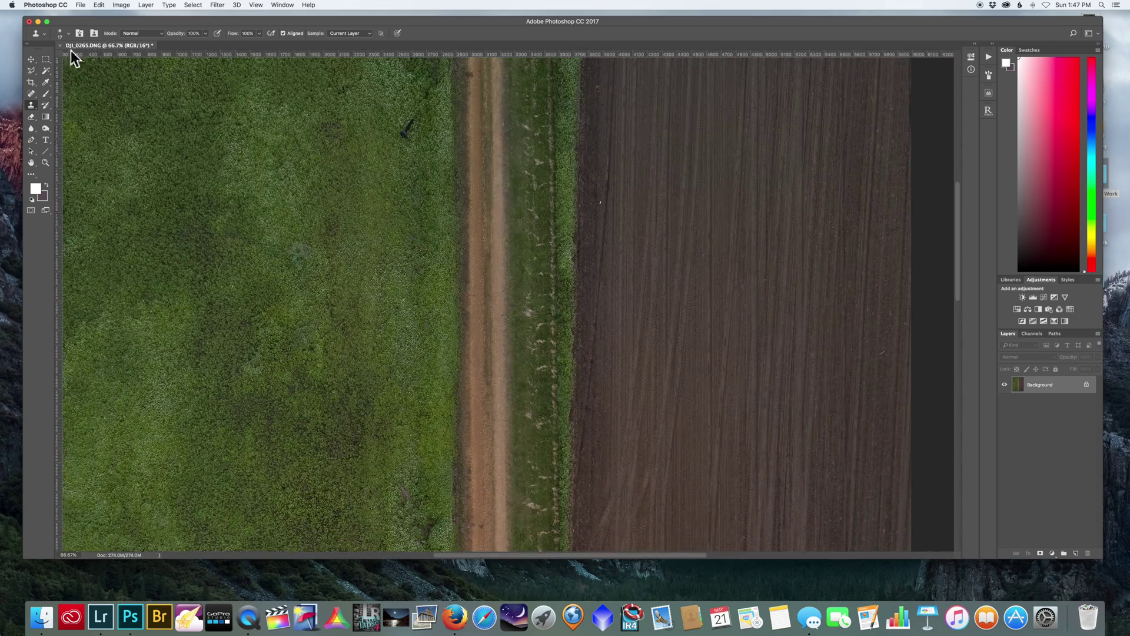
Close DJI_0265.DNG without saving, then minimise Photoshop to bring Lightroom forward
click(81, 5)
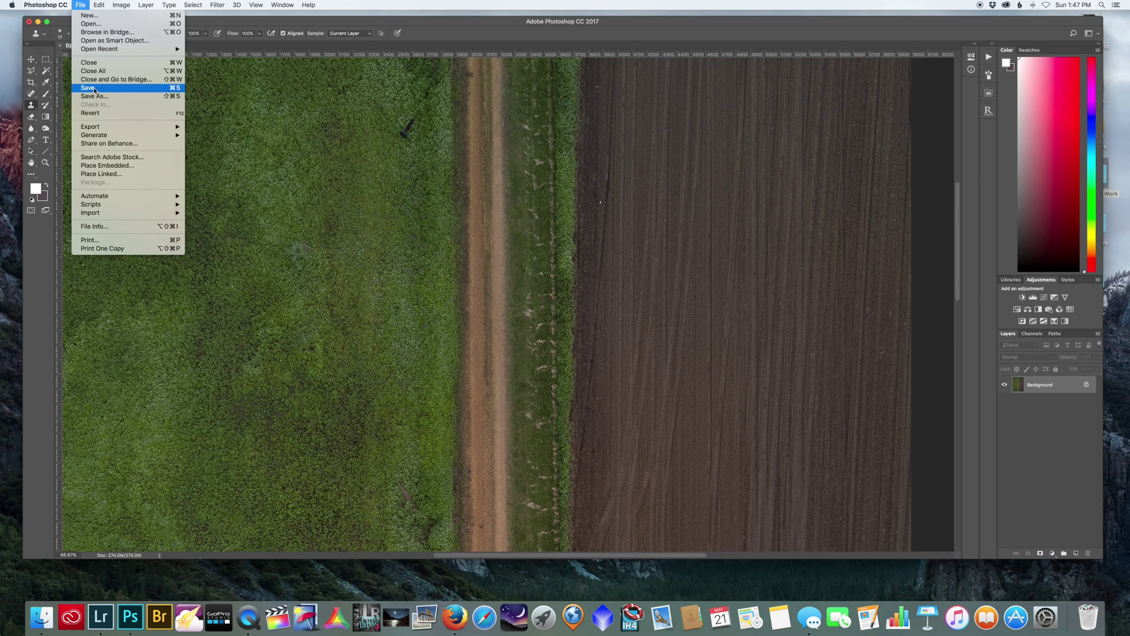
click(388, 23)
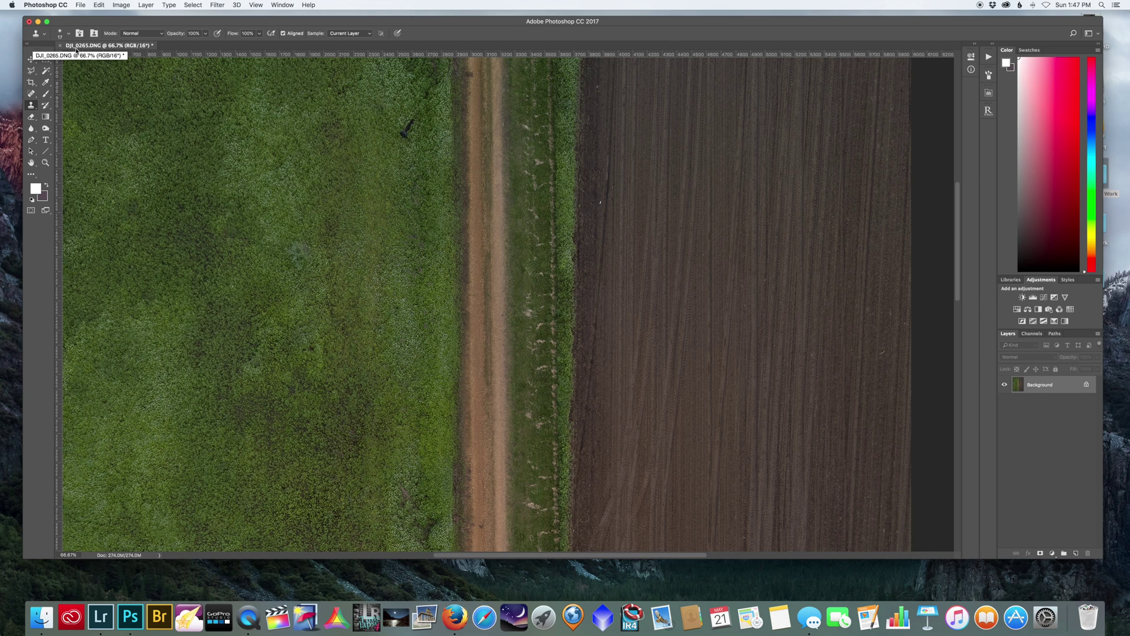
click(60, 46)
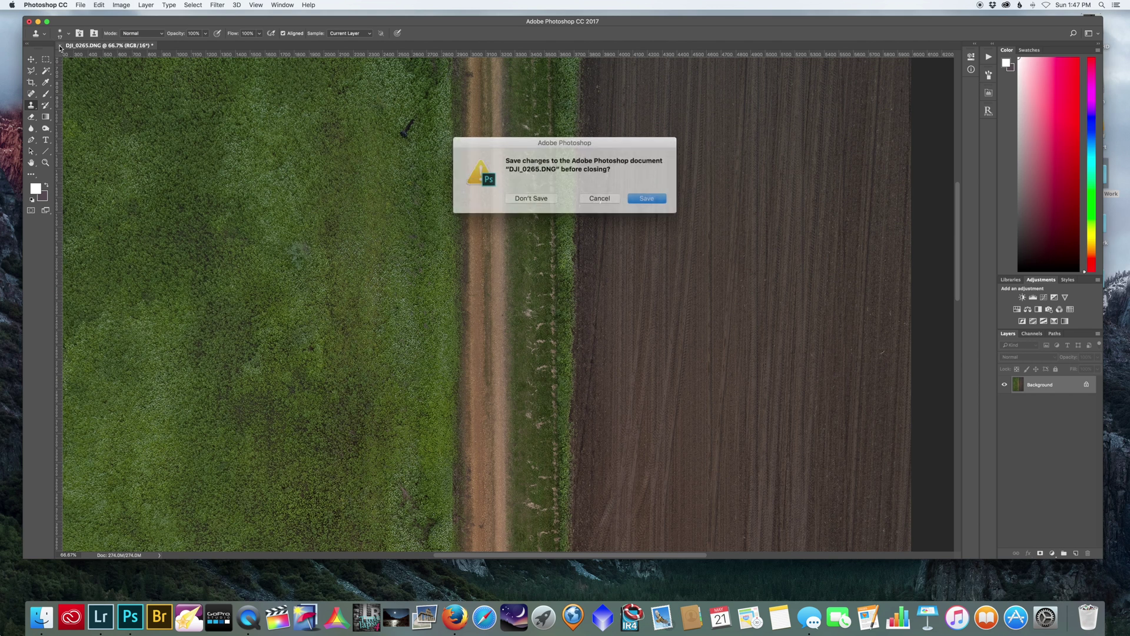
click(538, 198)
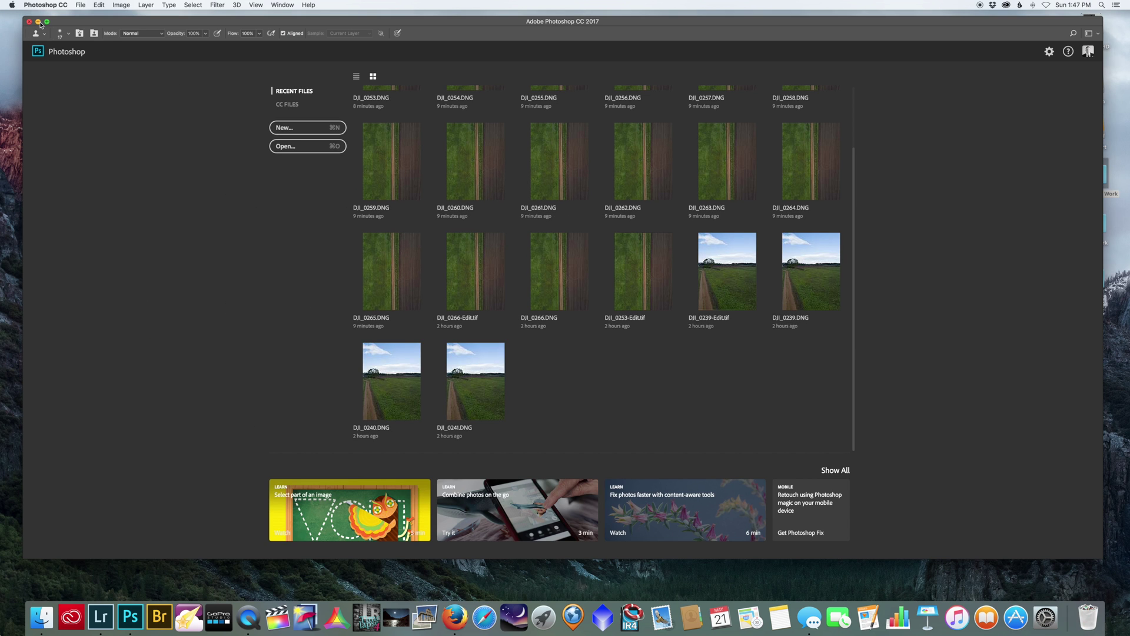
click(38, 22)
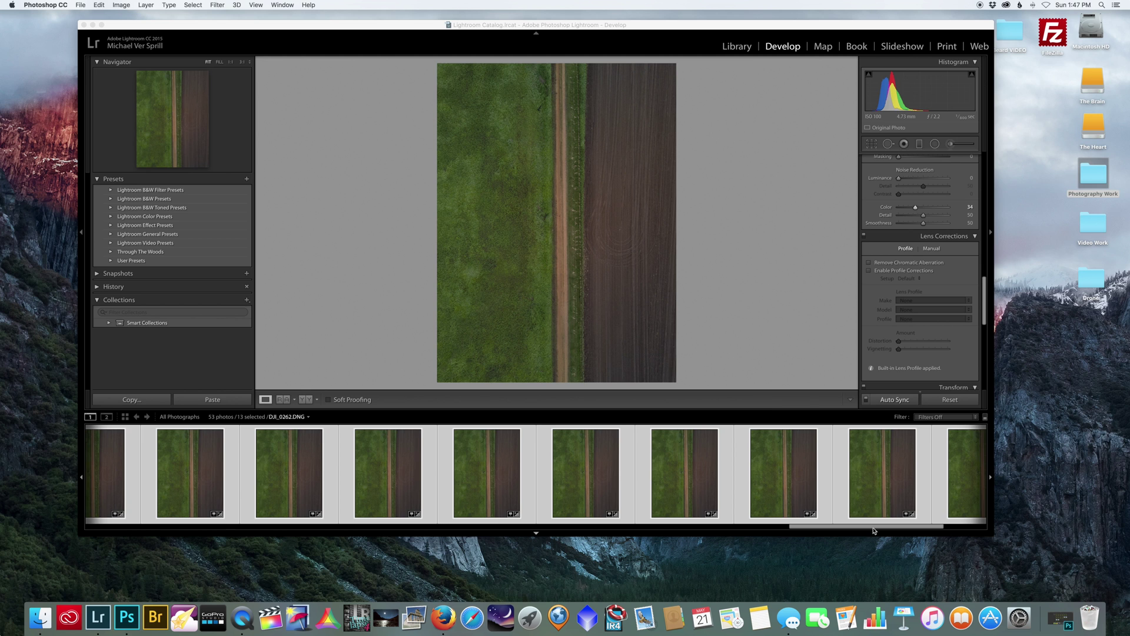
Select the stacked DJI_0253-Edit.tif together with the last filmstrip photo
drag(867, 524, 910, 525)
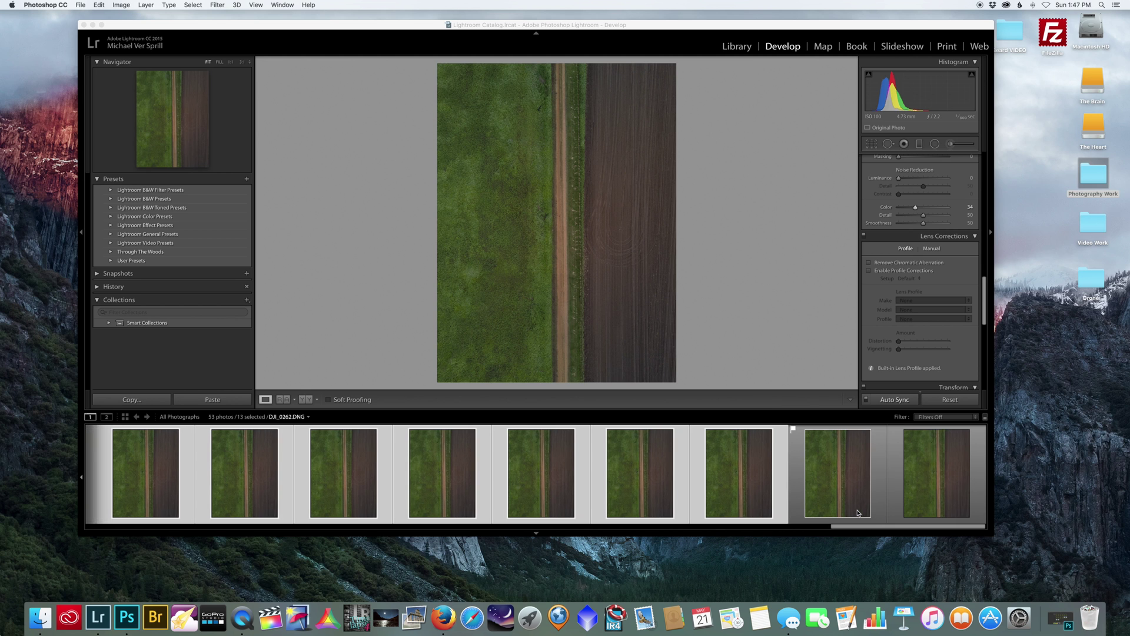
click(837, 471)
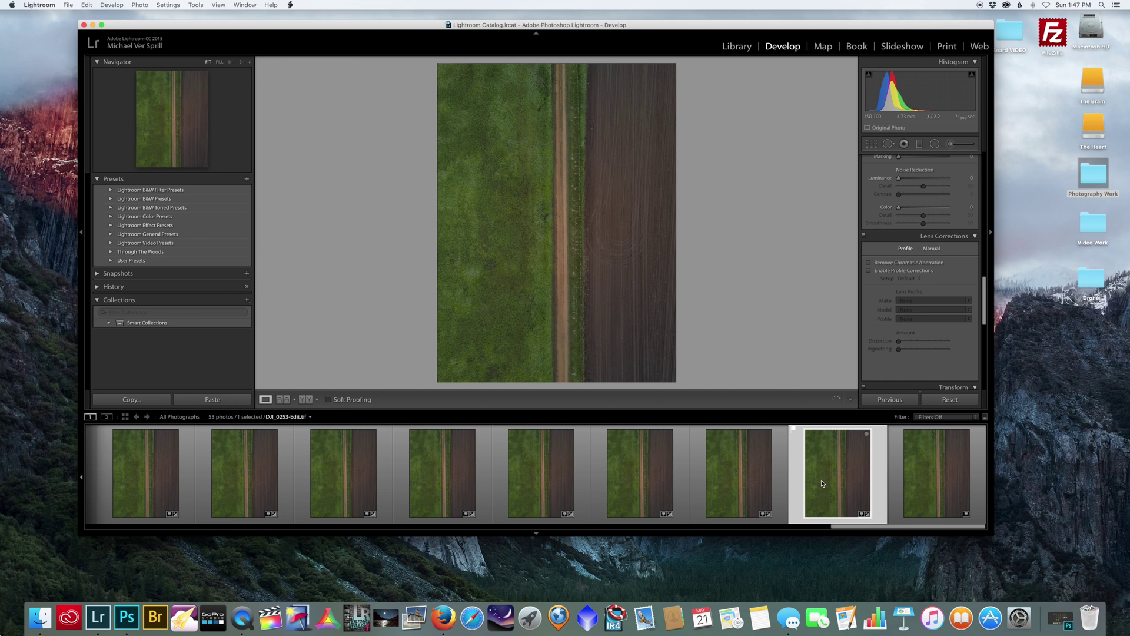
key(Right)
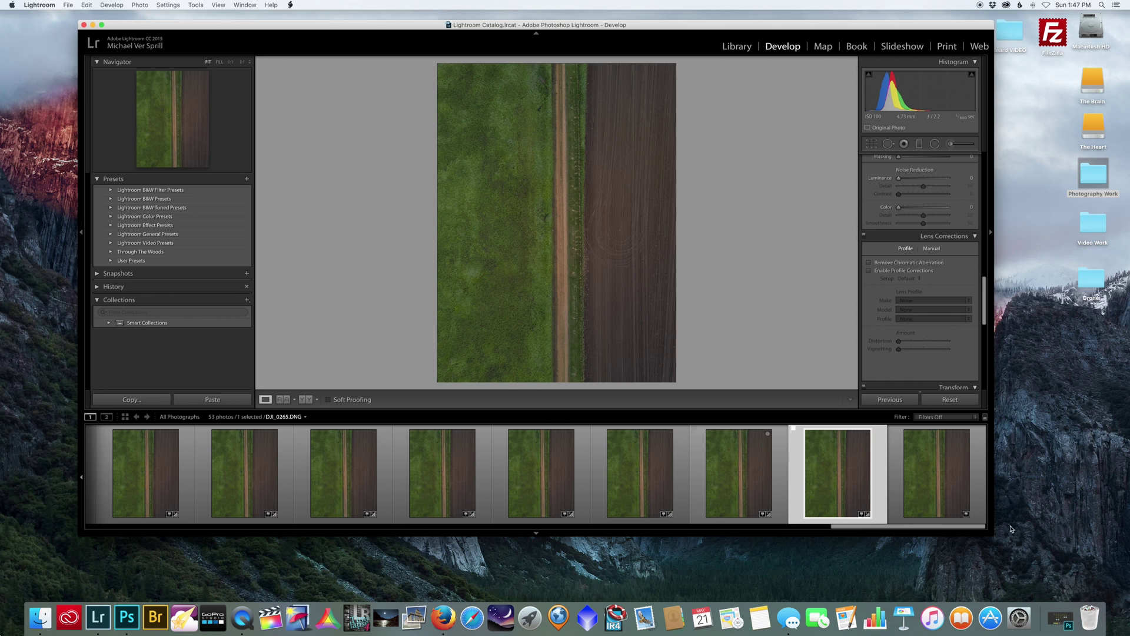
super+click(931, 499)
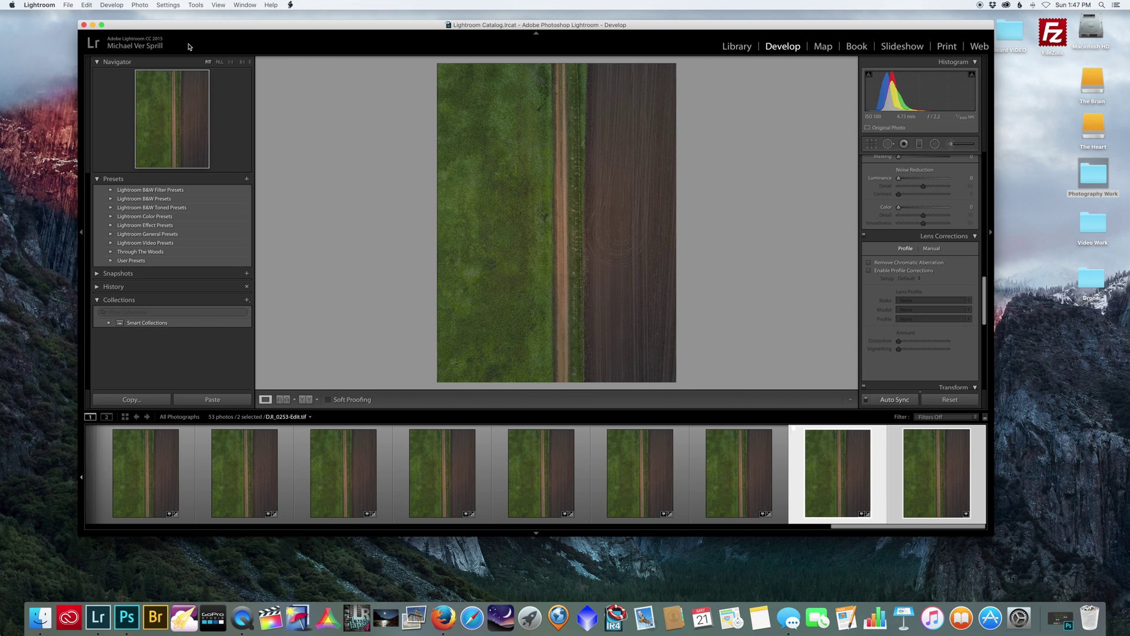
drag(125, 24, 109, 22)
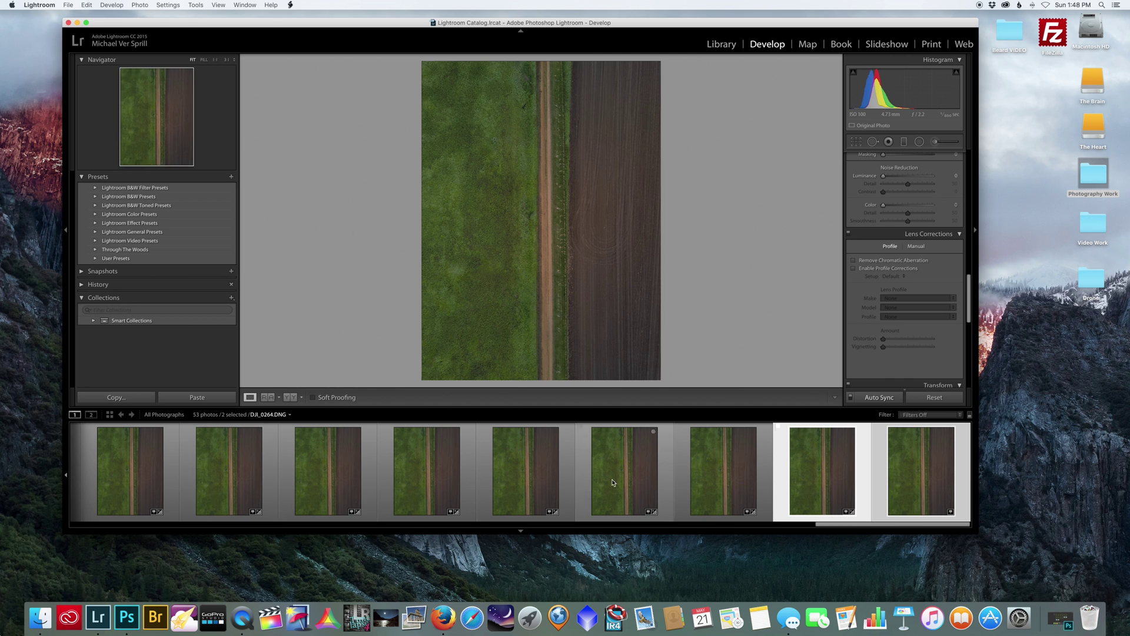
Open both photos in a secondary Compare window and zoom toward 1:1 on the roadside grass
click(93, 415)
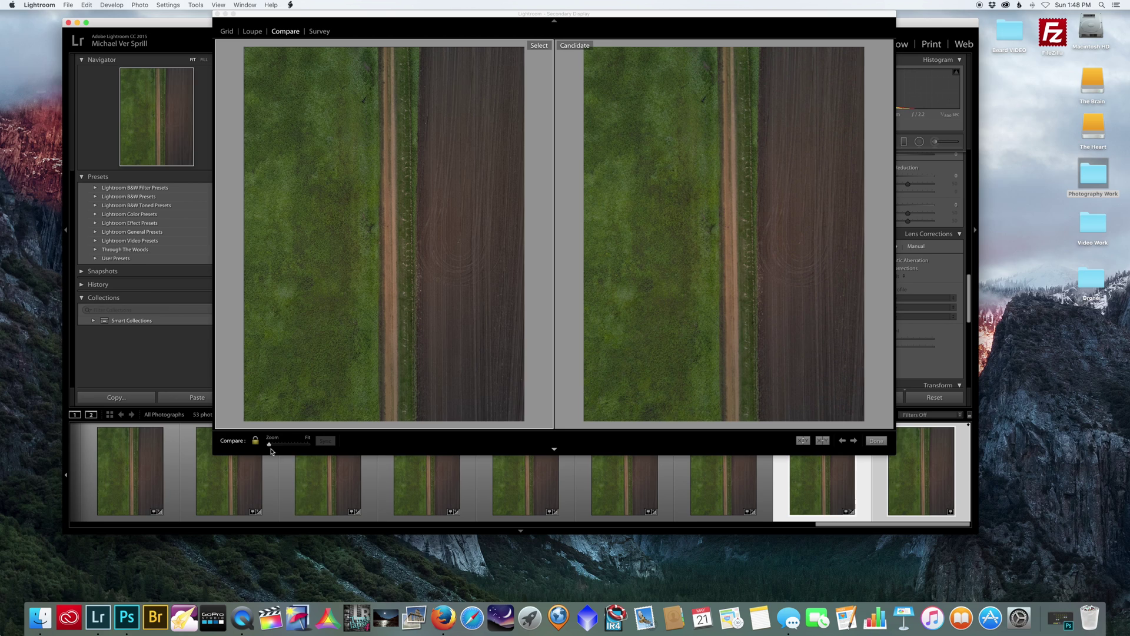
drag(280, 448, 293, 448)
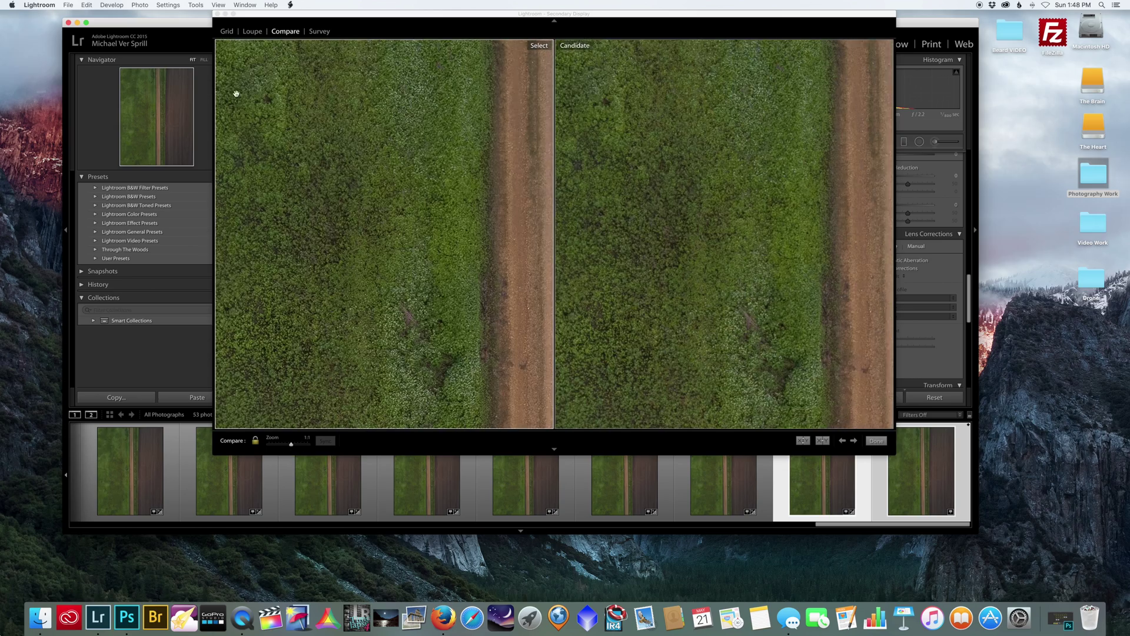
drag(259, 112, 350, 240)
drag(292, 449, 298, 441)
drag(396, 259, 308, 249)
drag(426, 235, 355, 240)
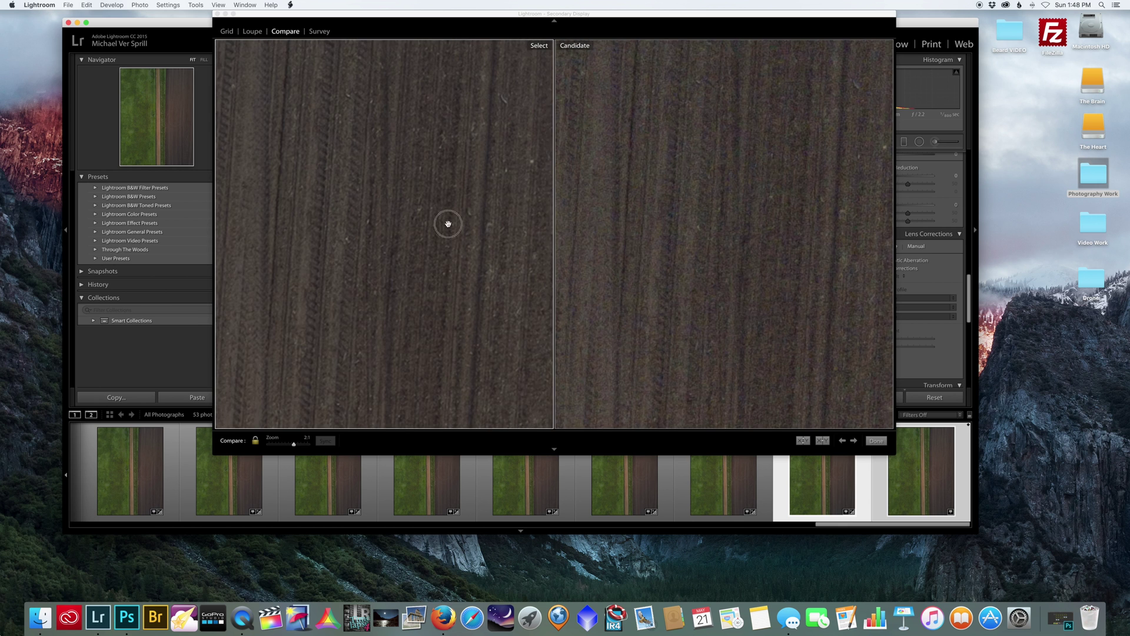
Pan both zoomed photos across the ploughed soil and several stretches of road and grass
drag(449, 221, 517, 275)
drag(416, 294, 423, 272)
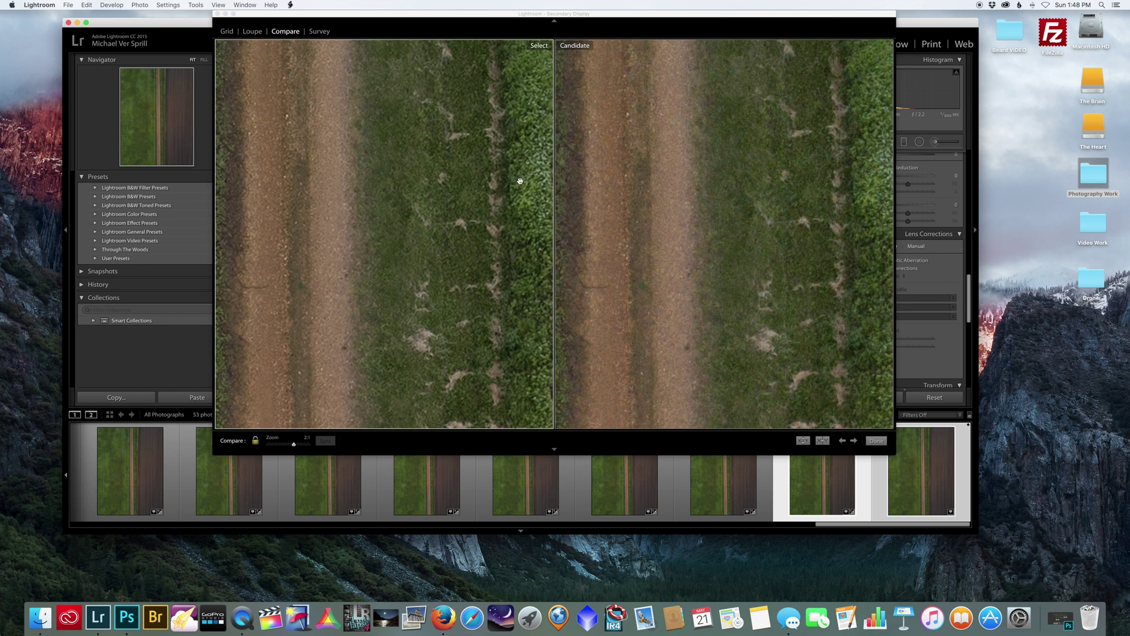
mouse_move(515, 234)
mouse_down()
mouse_move(432, 270)
mouse_move(441, 277)
mouse_move(487, 204)
mouse_move(468, 272)
mouse_move(447, 156)
mouse_move(505, 225)
mouse_up()
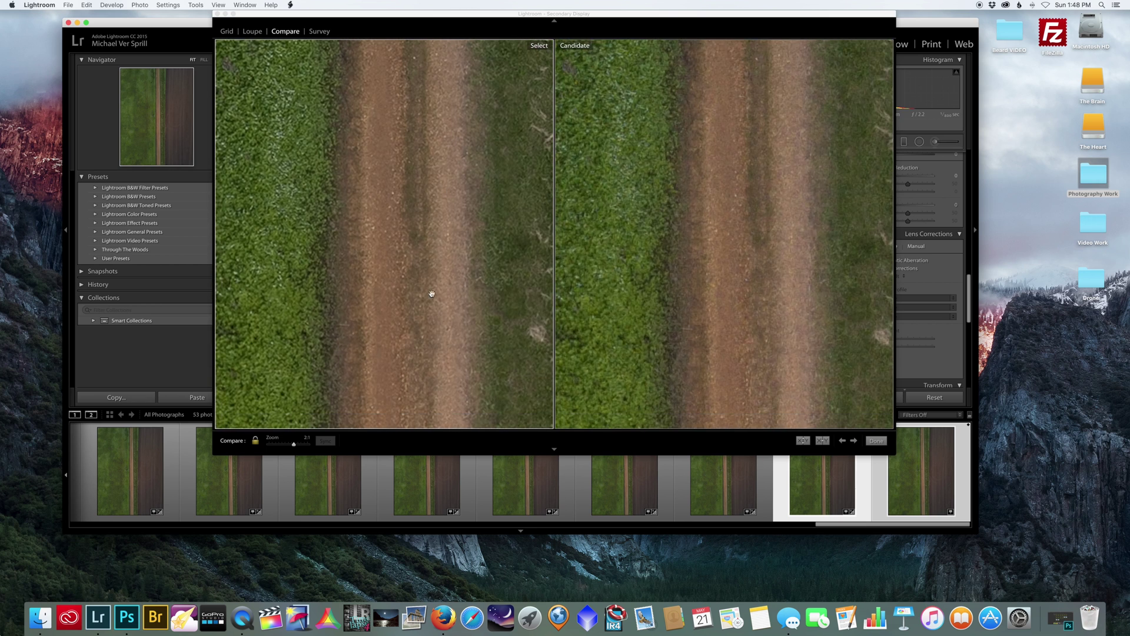
drag(432, 293, 442, 199)
drag(454, 253, 365, 202)
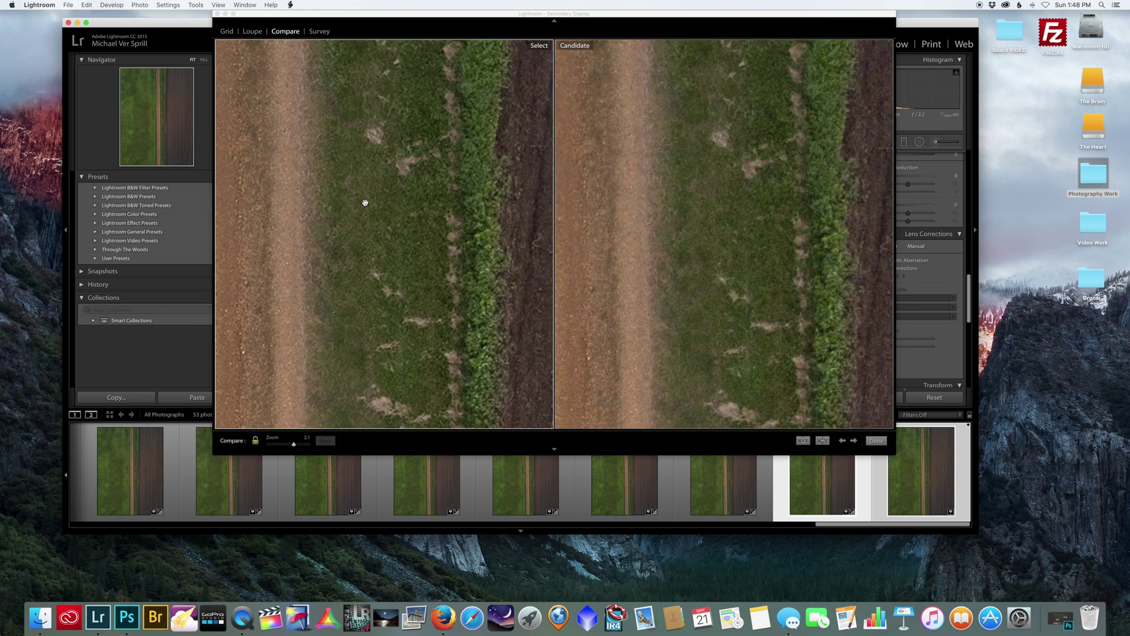
drag(366, 253, 470, 173)
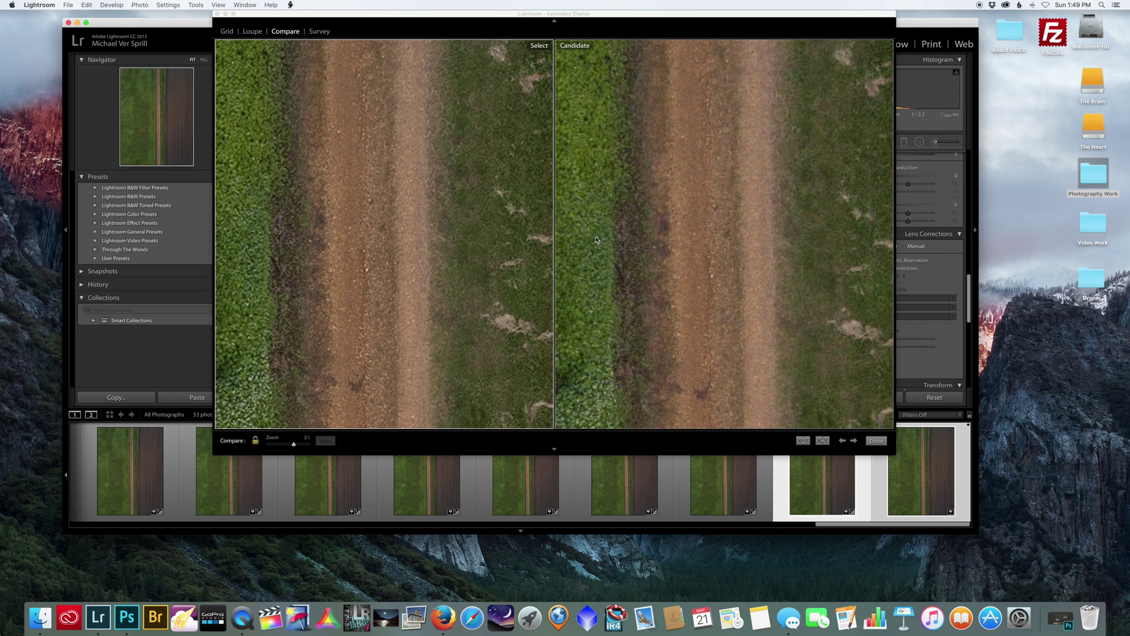
drag(452, 260, 373, 320)
drag(422, 224, 457, 290)
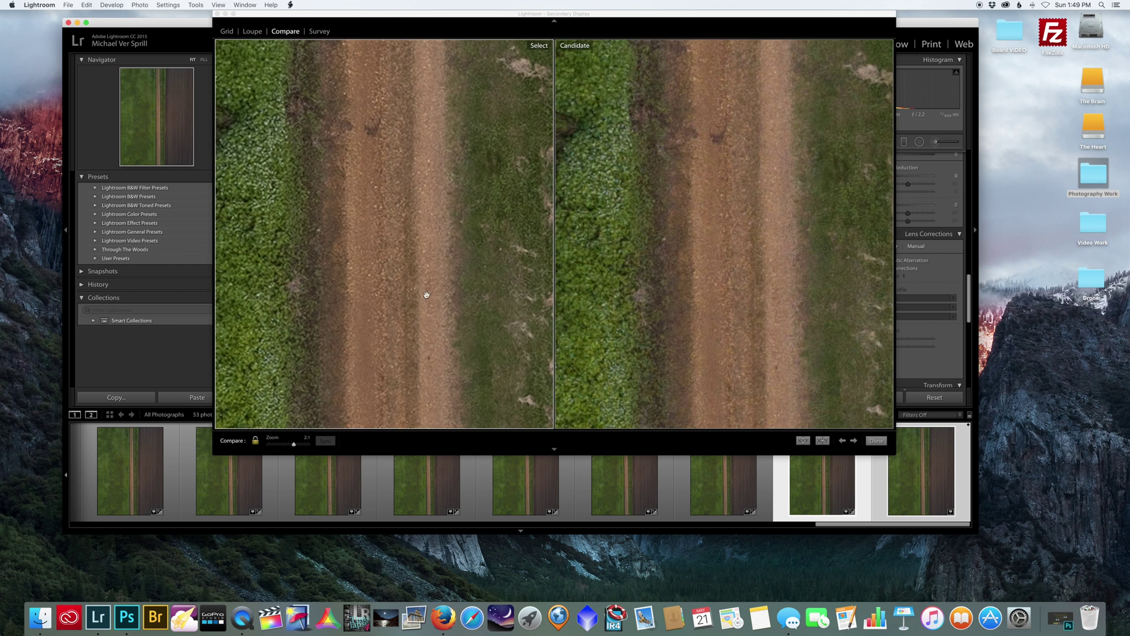
drag(424, 342, 443, 373)
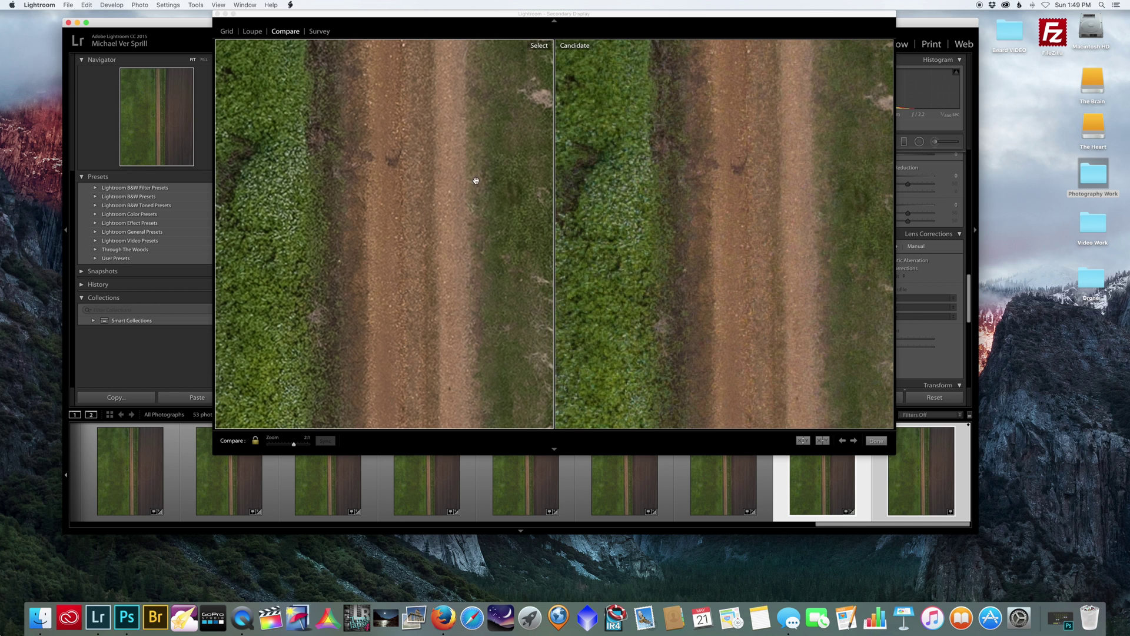
Pan both photos across grass-only areas, then return them to the fitted view
drag(443, 253, 468, 160)
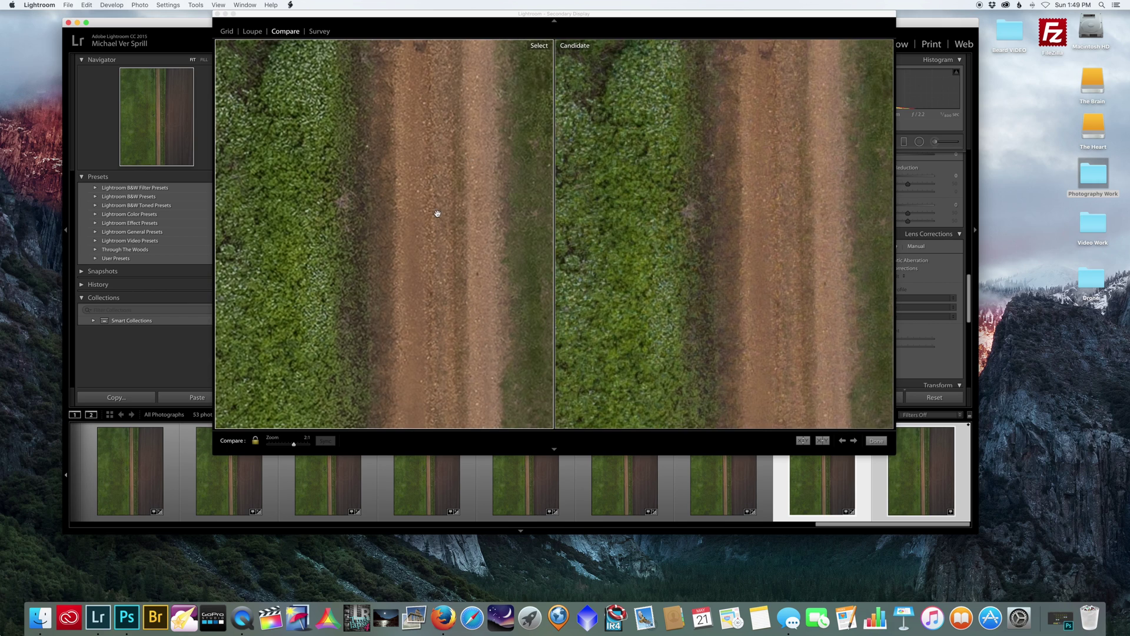
drag(452, 149, 489, 202)
mouse_move(403, 247)
mouse_down()
mouse_move(548, 162)
mouse_move(520, 210)
mouse_move(548, 177)
mouse_up()
drag(391, 218, 457, 186)
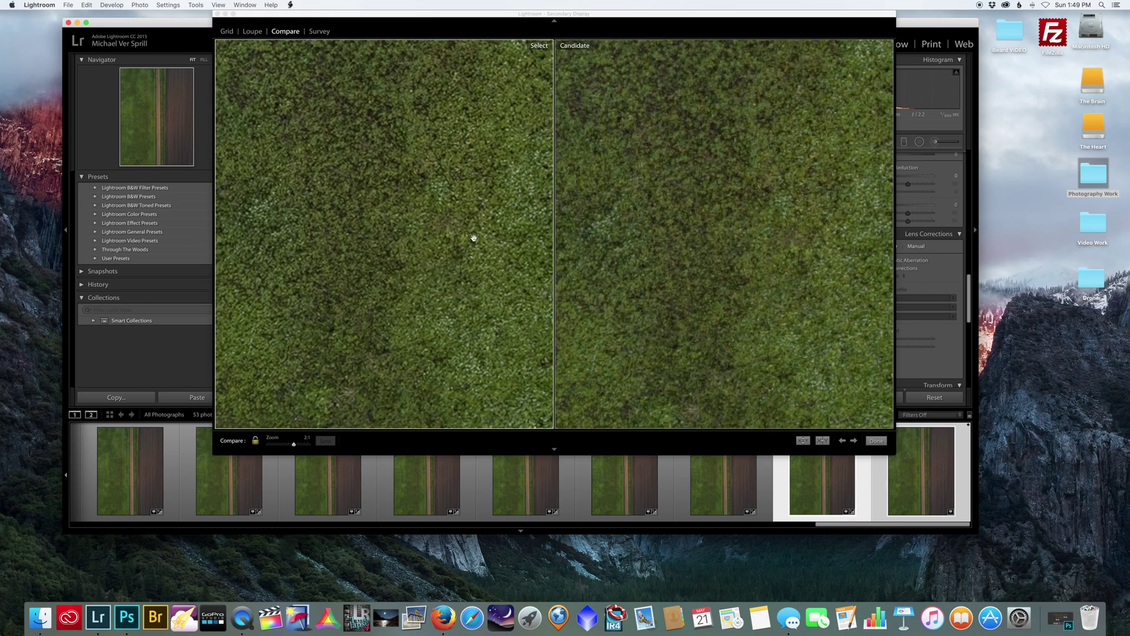
drag(365, 247, 391, 221)
mouse_move(371, 312)
mouse_down()
mouse_move(428, 258)
mouse_move(386, 237)
mouse_move(308, 232)
mouse_up()
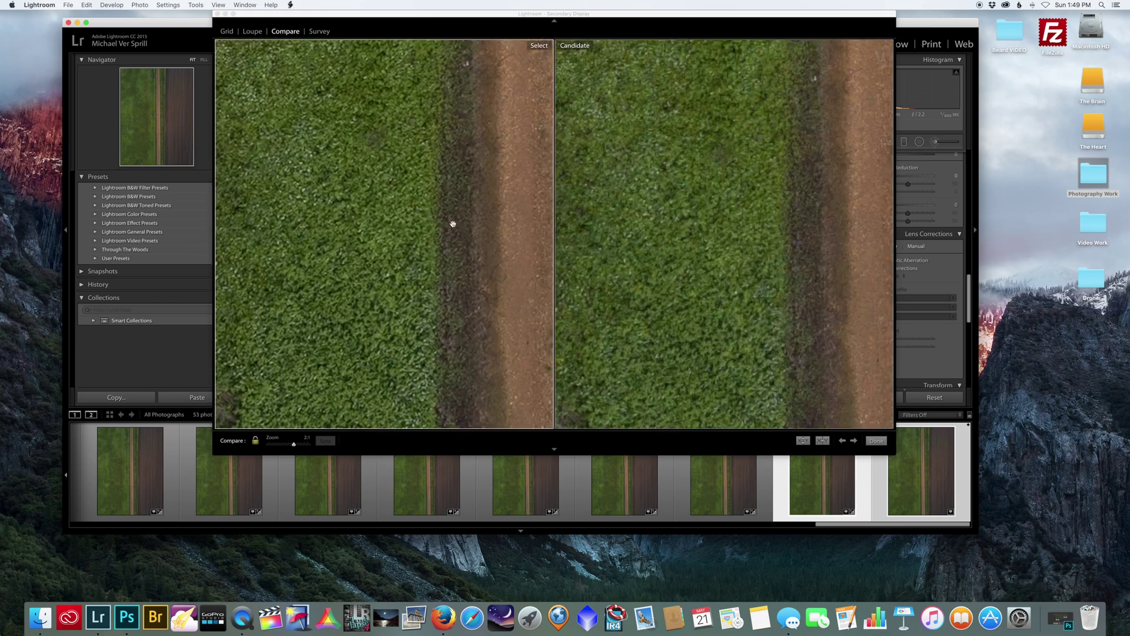
drag(453, 225, 479, 232)
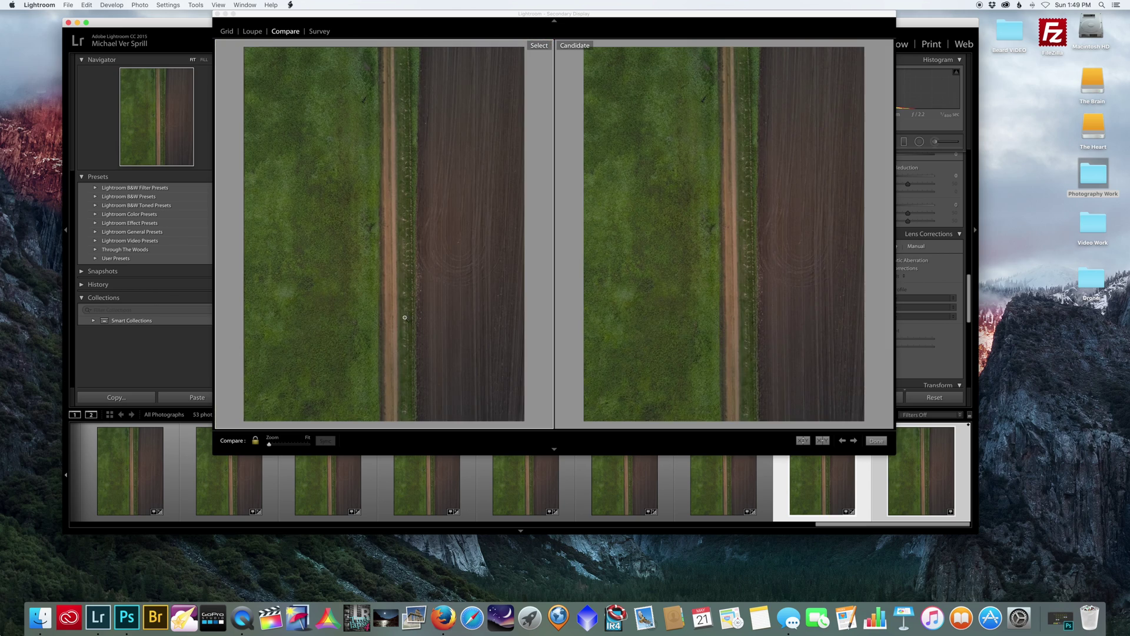
Zoom both photos to 1:1 at one spot and pan along new sections of road
click(403, 319)
mouse_move(406, 220)
mouse_down()
mouse_move(390, 317)
mouse_move(404, 207)
mouse_up()
drag(434, 316, 366, 273)
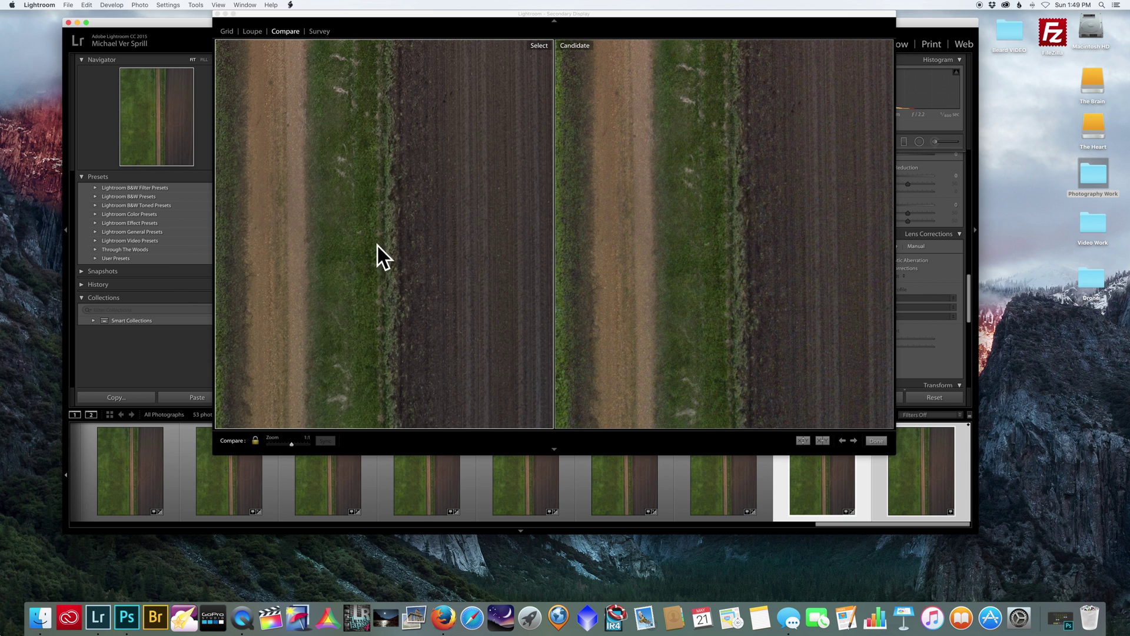
drag(348, 320, 371, 245)
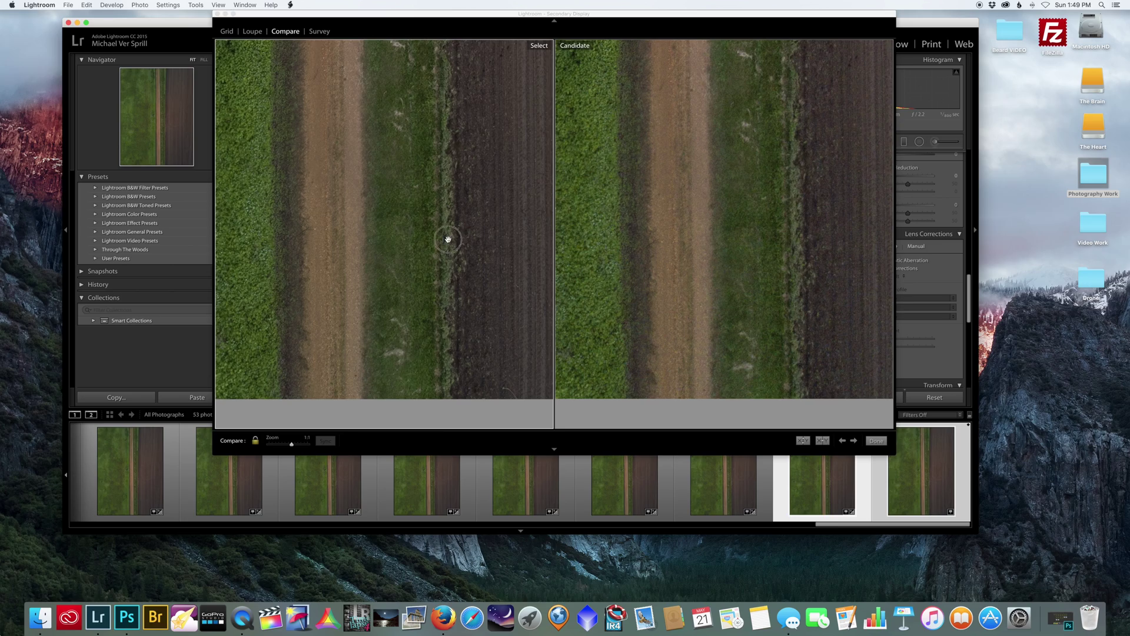
drag(464, 283, 479, 328)
drag(415, 292, 362, 169)
drag(385, 256, 355, 308)
drag(383, 123, 366, 274)
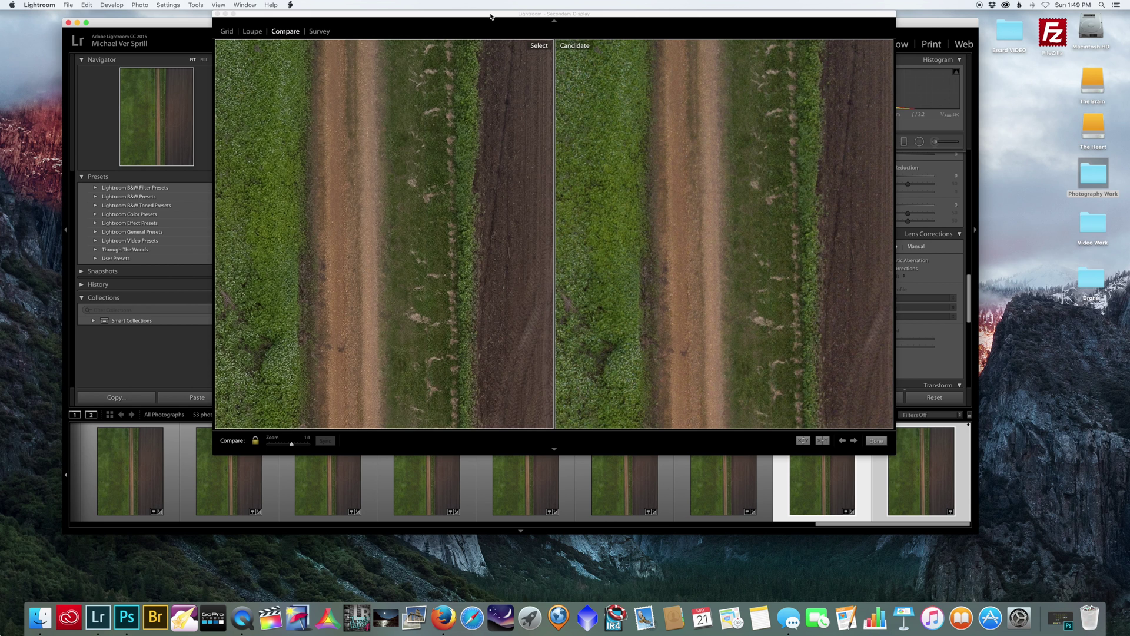
drag(490, 16, 486, 25)
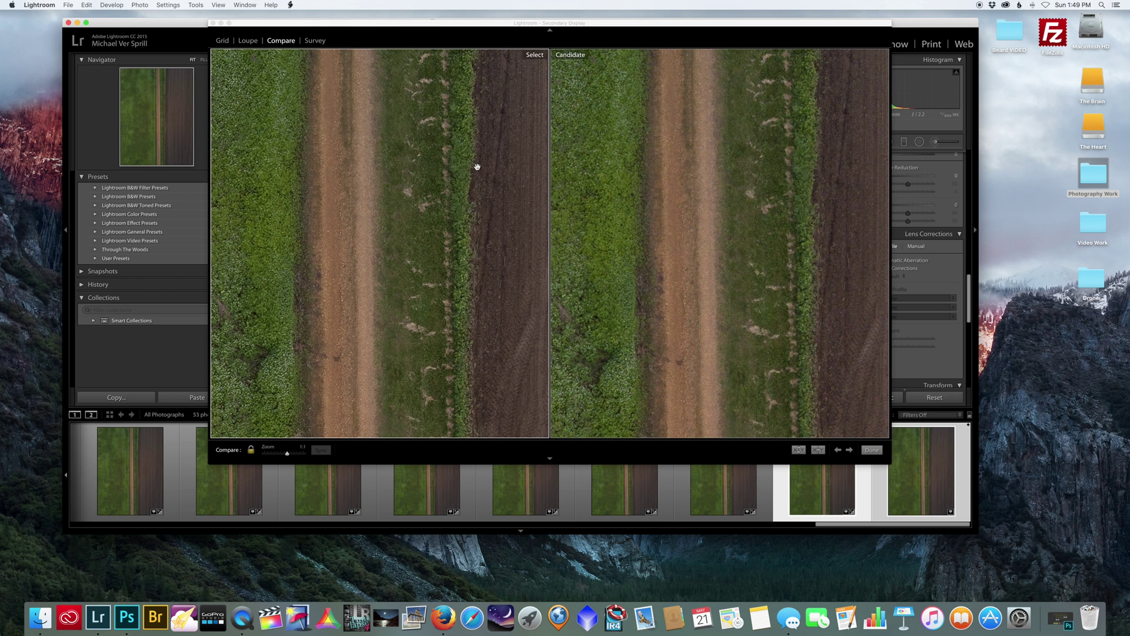
scroll(476, 167, right, 2)
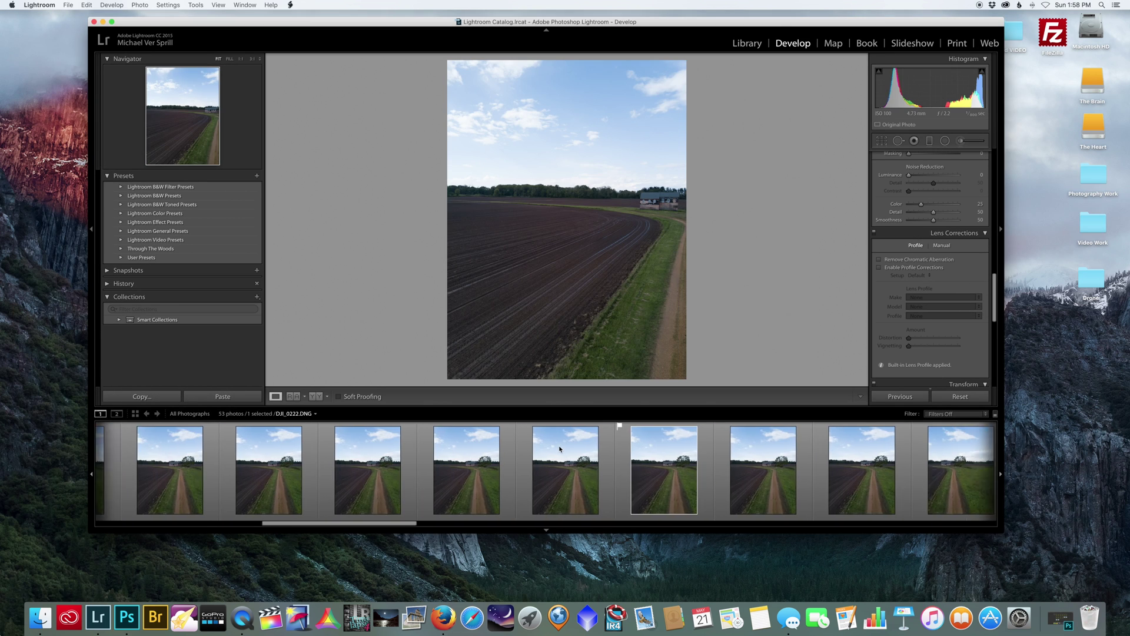
Browse the filmstrip and select the stitched field panorama
scroll(559, 465, right, 3)
scroll(559, 449, right, 3)
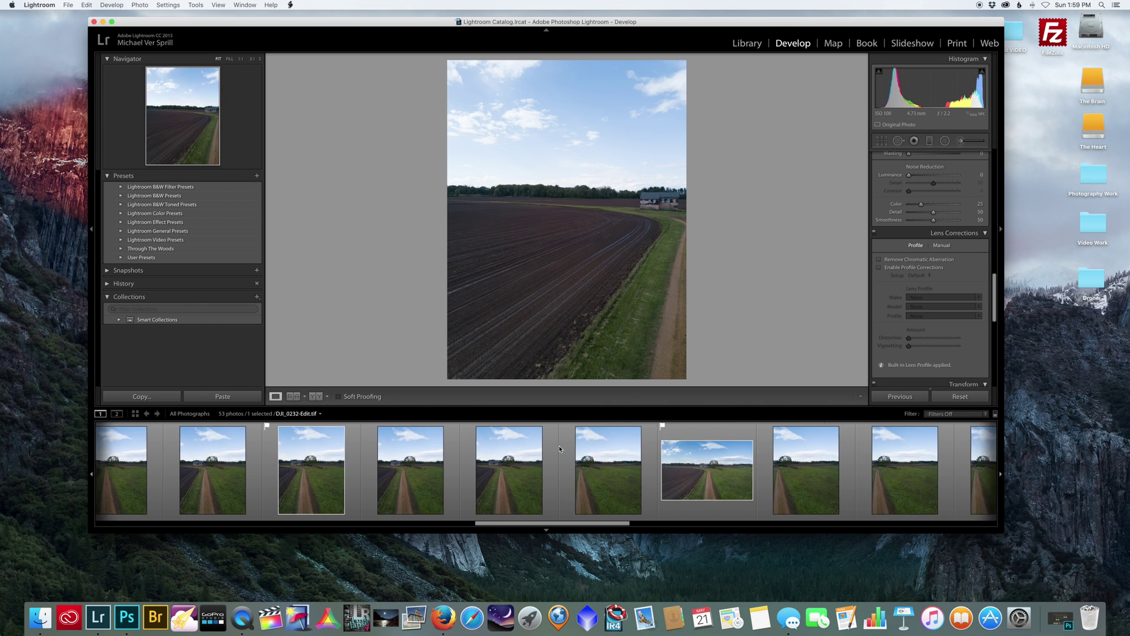
click(556, 448)
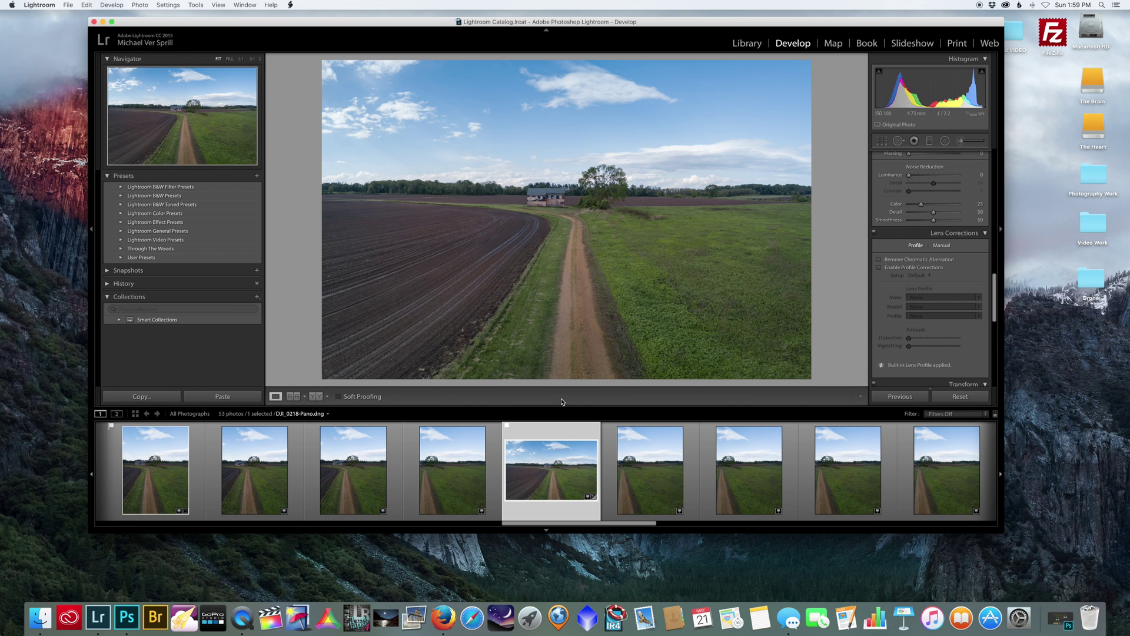
Display DJI_0219.DNG, the ploughed-field shot with the farmhouse at right
scroll(179, 486, up, 10)
click(126, 467)
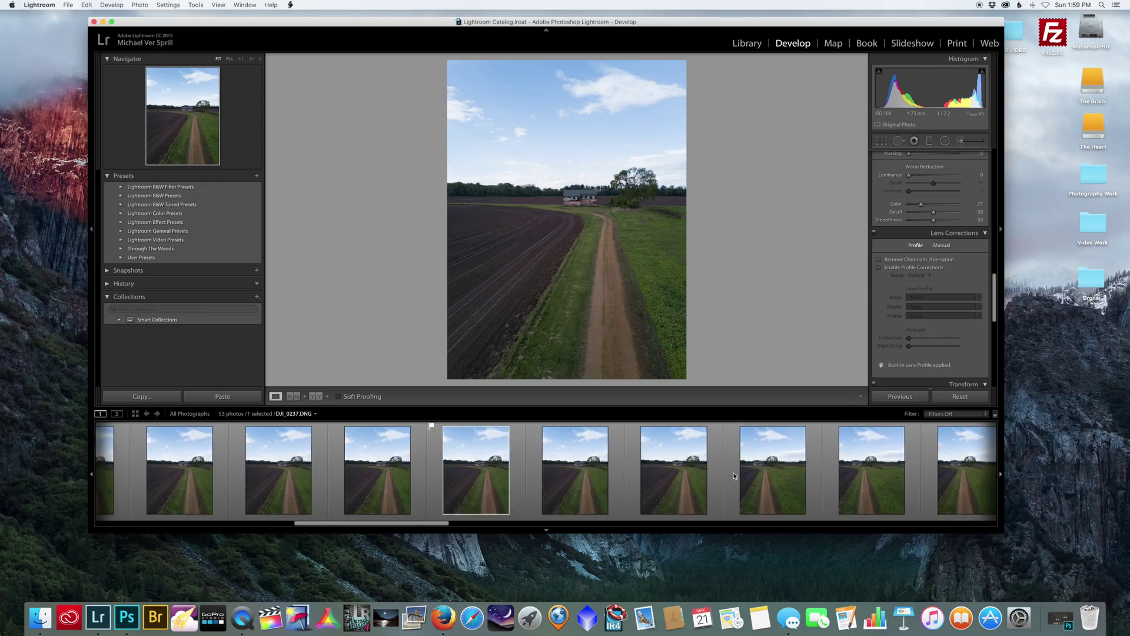
key(Left)
key(Left)
key(Left)
key(Left)
key(Left)
key(Left)
key(Left)
key(Left)
key(Left)
key(Left)
key(Left)
key(Left)
key(Left)
key(Left)
key(Left)
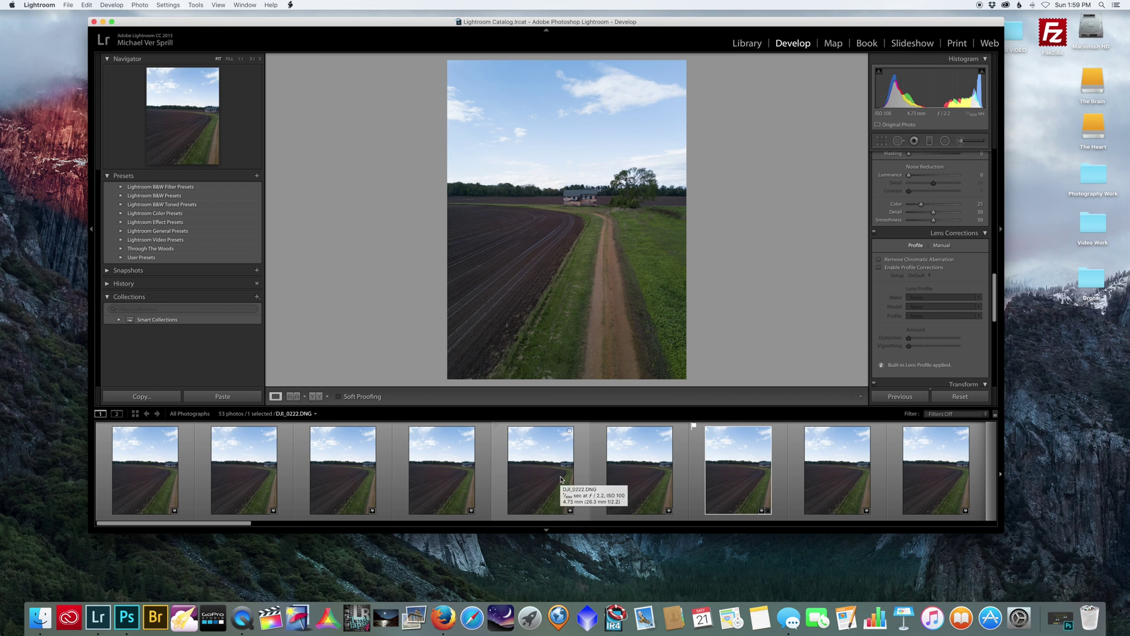
click(173, 471)
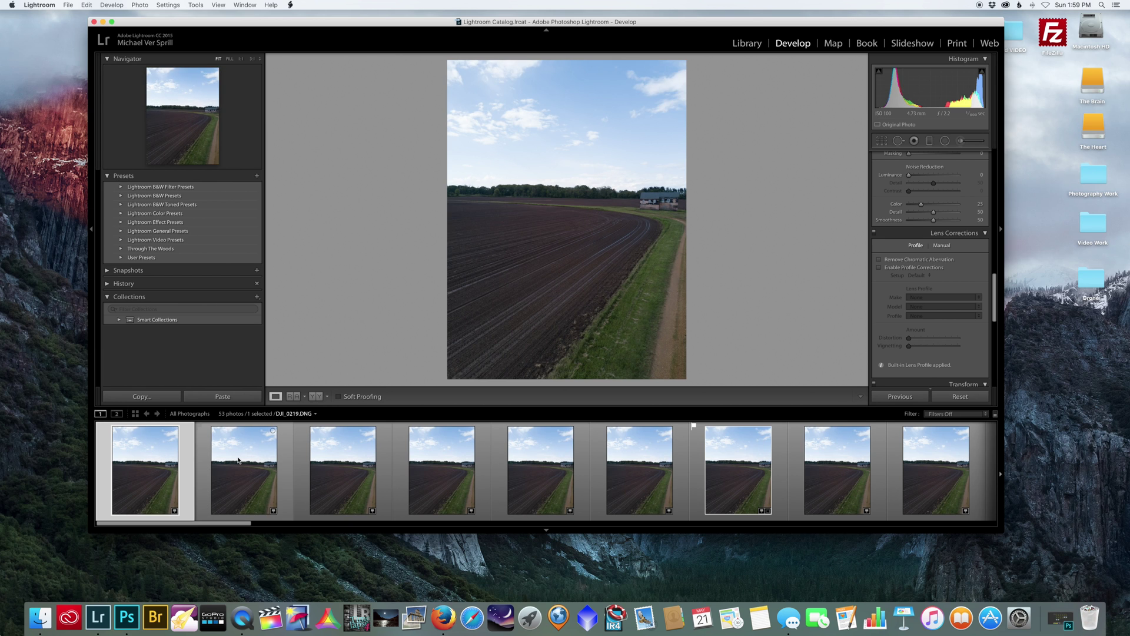
Browse the ploughed-field series from DJI_0223 through to the landscape panorama and dirt road
click(737, 469)
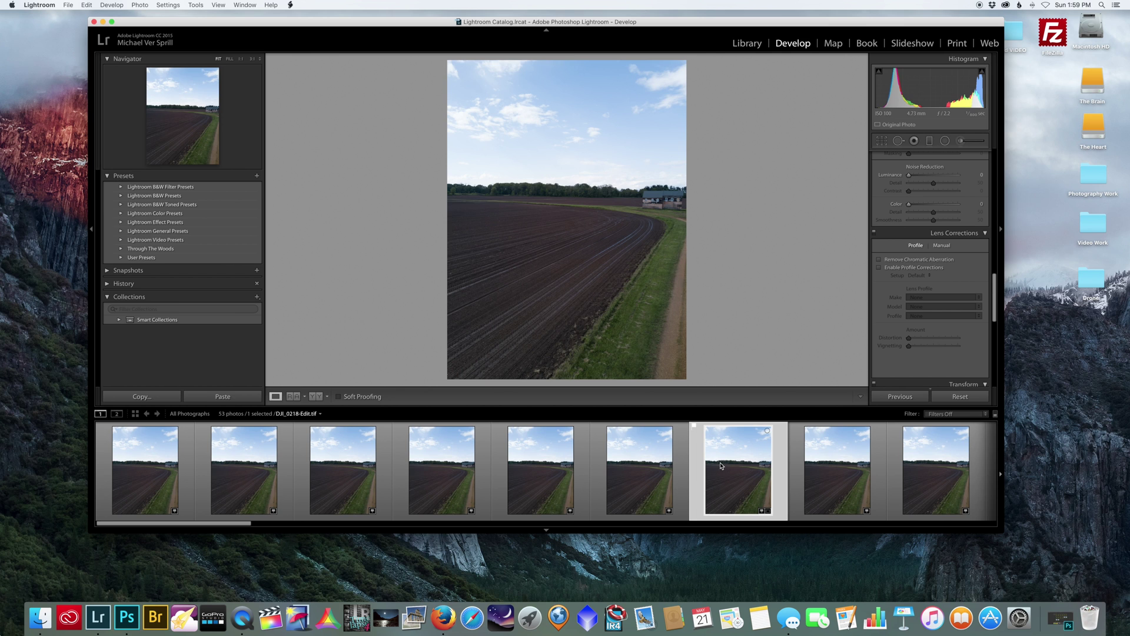
click(595, 468)
scroll(596, 468, down, 5)
key(Right)
key(Right)
key(Right)
key(Right)
key(Right)
key(Right)
key(Right)
key(Right)
key(Right)
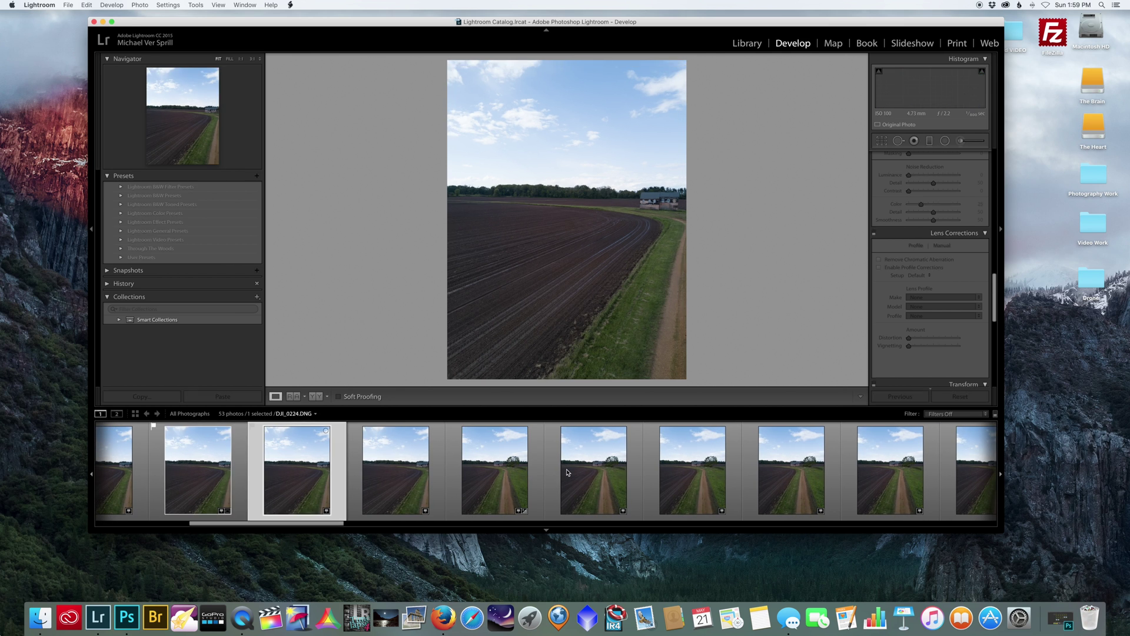
key(Right)
key(Right)
key(Right)
key(Right)
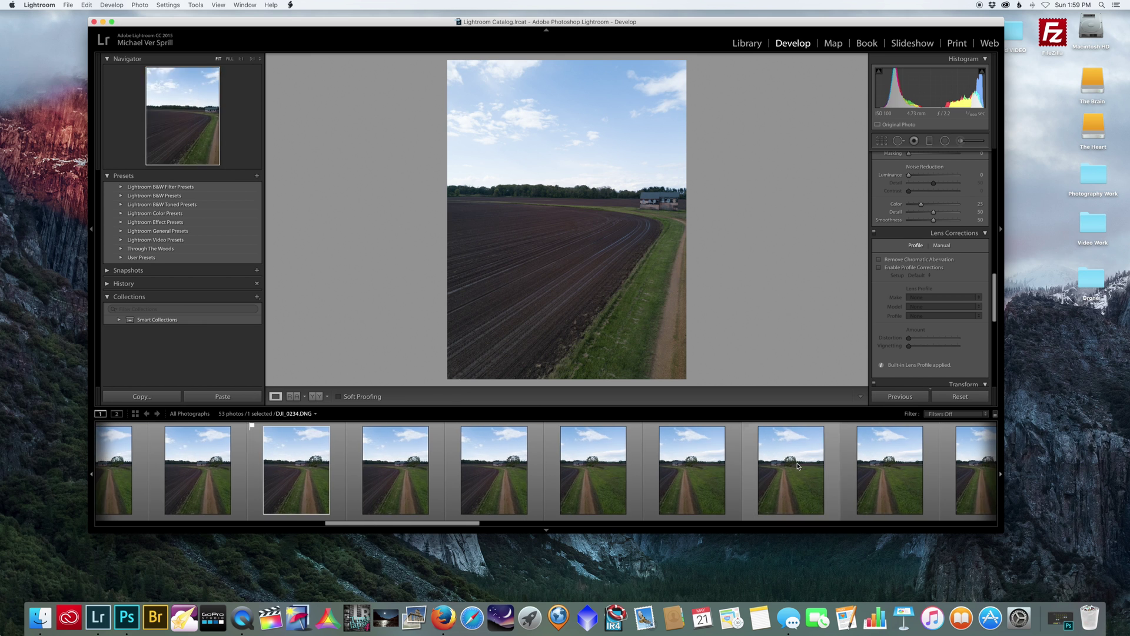
key(Right)
key(Right)
key(Right)
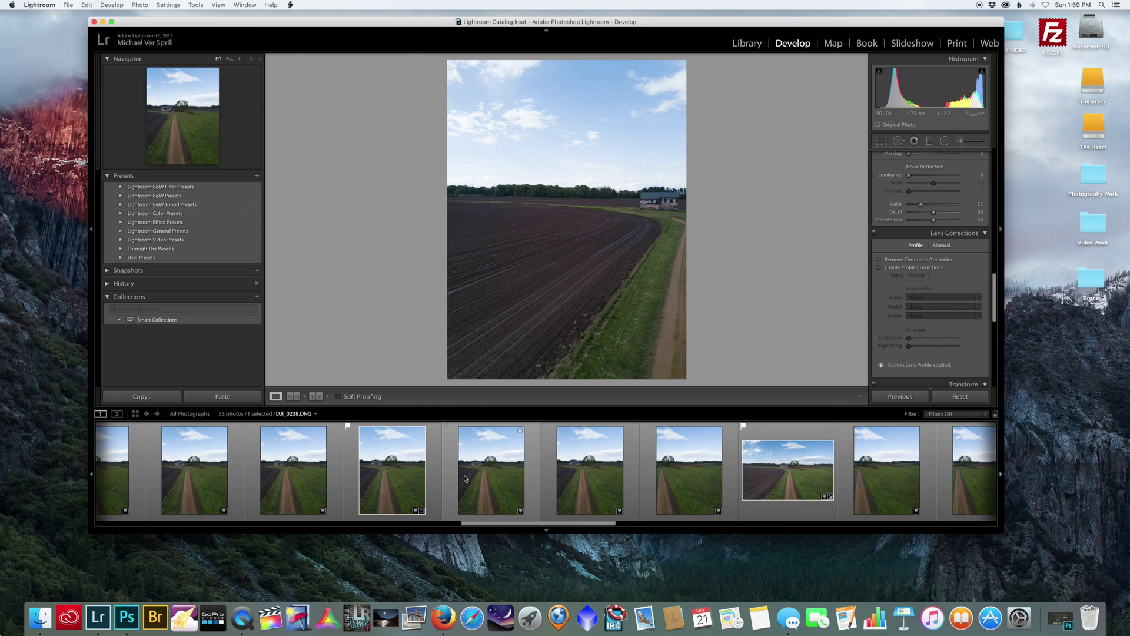
click(409, 480)
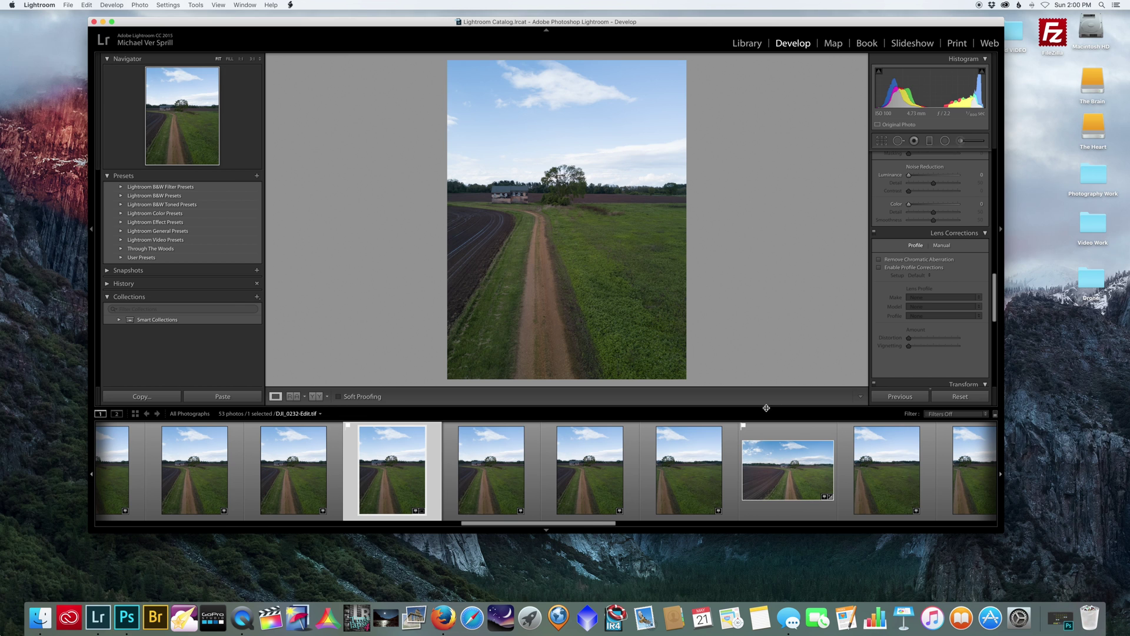
Select the stacked panorama together with a single shot and open a secondary display window
scroll(757, 465, right, 8)
scroll(676, 471, left, 2)
click(586, 485)
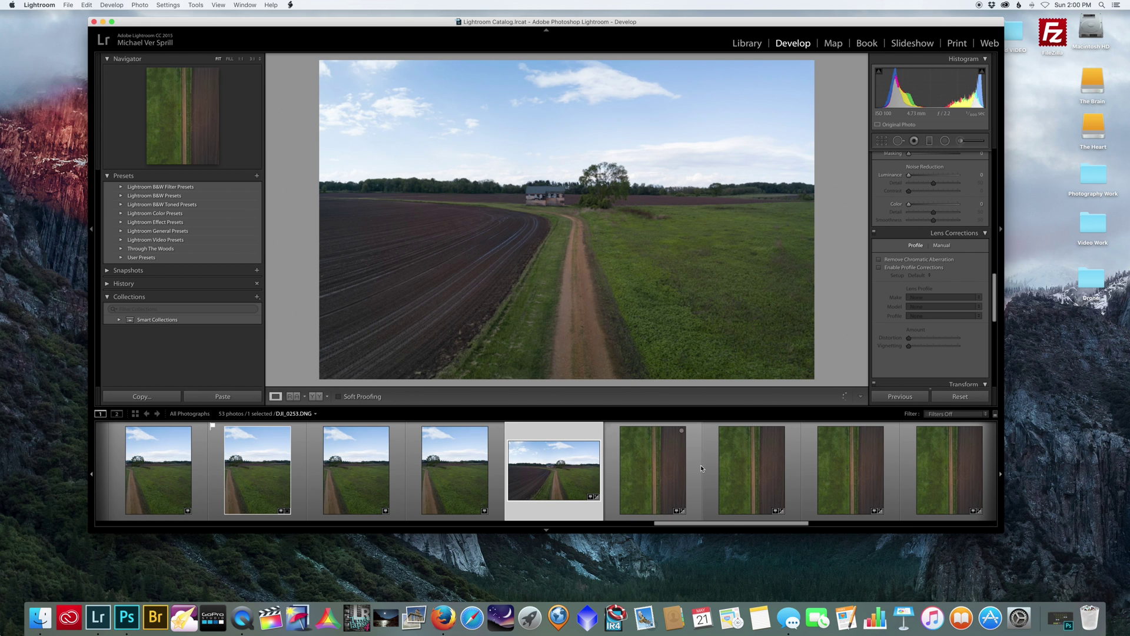
scroll(563, 471, left, 5)
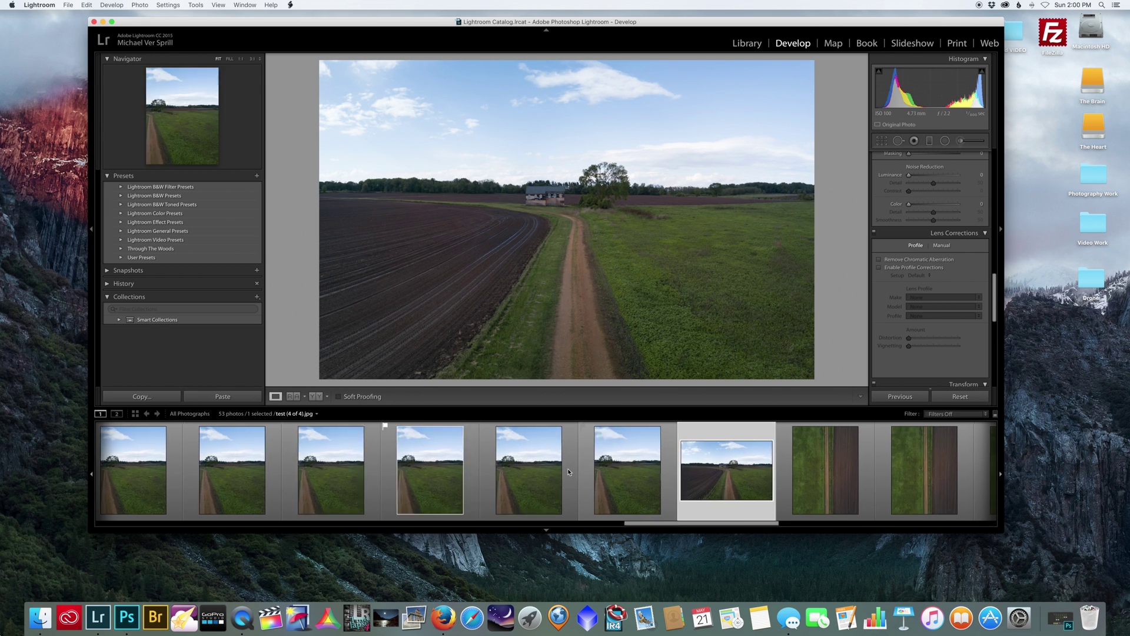
scroll(568, 471, left, 3)
super+click(296, 470)
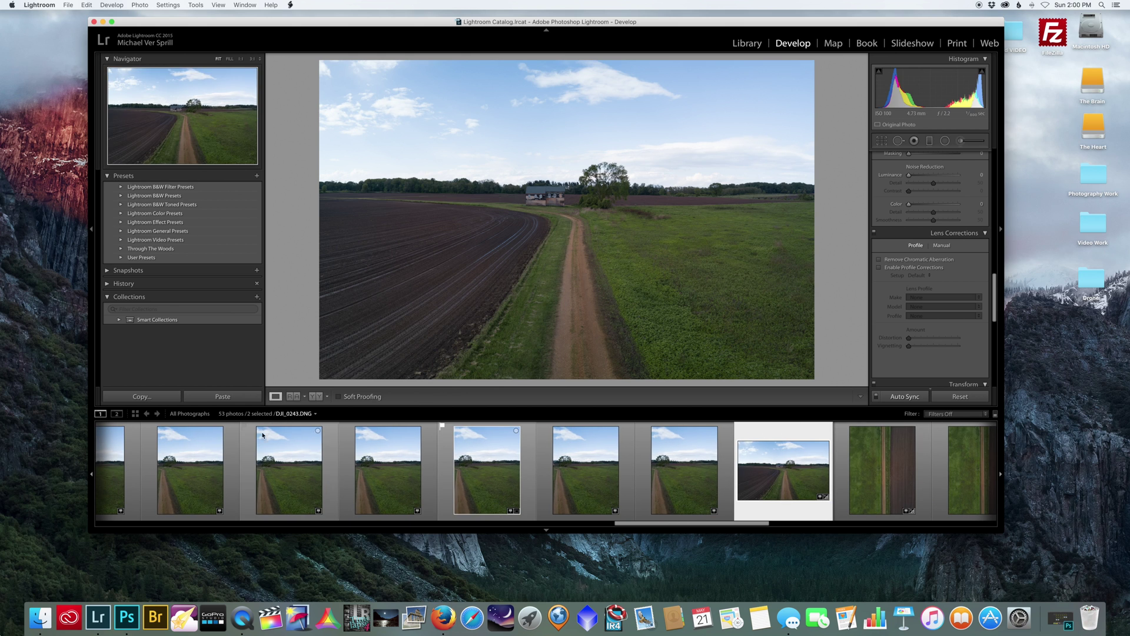
click(116, 414)
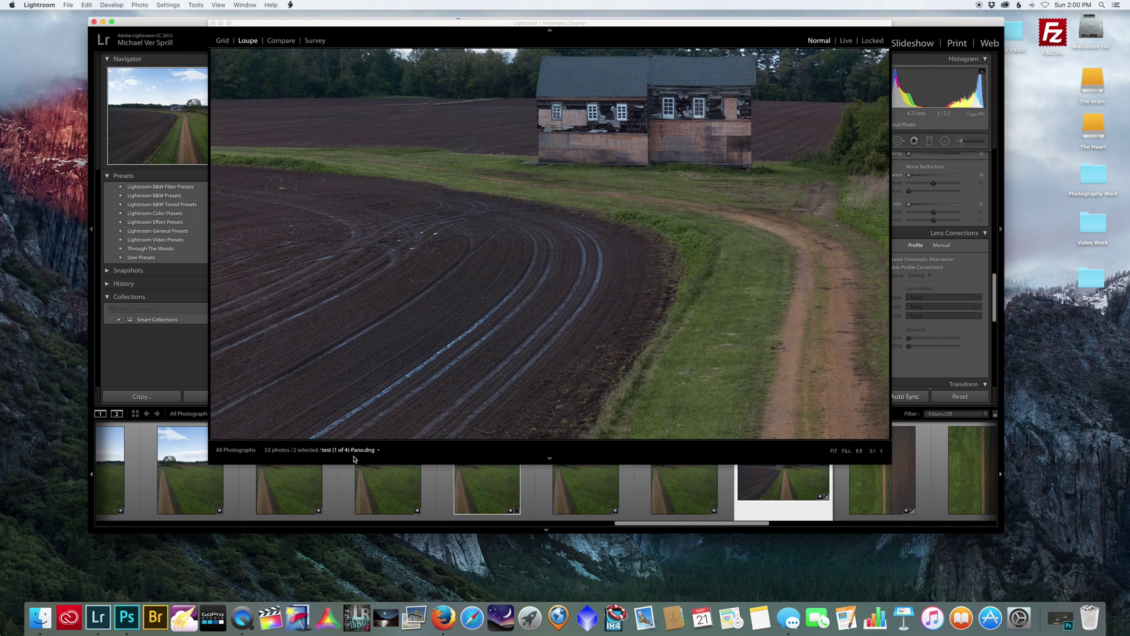
Switch the secondary display to Compare and pan both photos from the tree to the barn
click(285, 42)
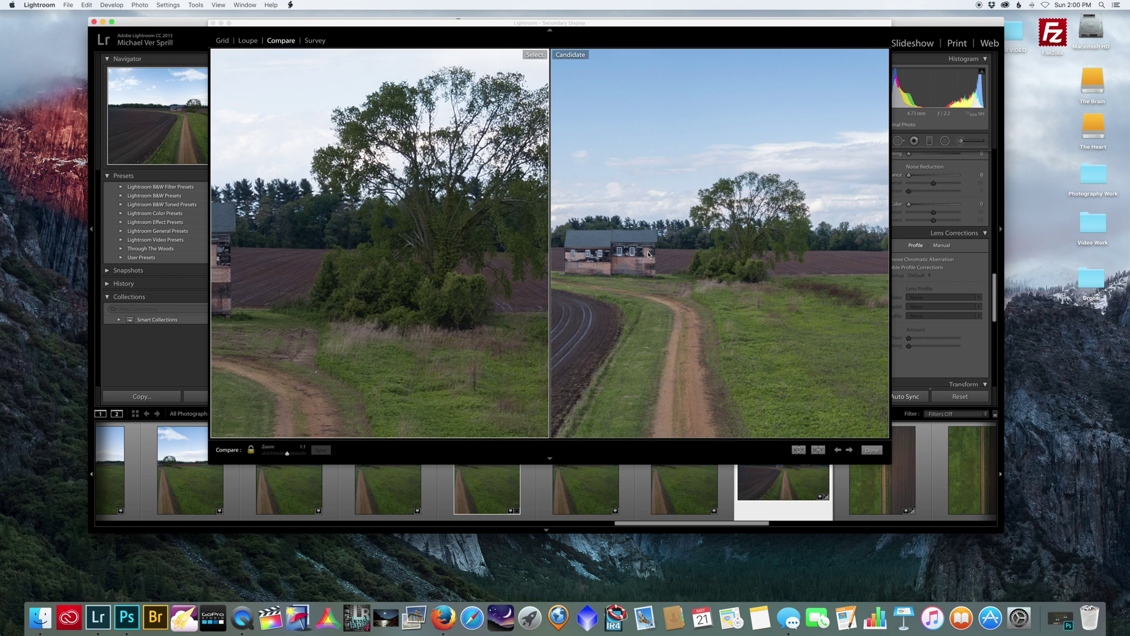
drag(345, 263, 449, 259)
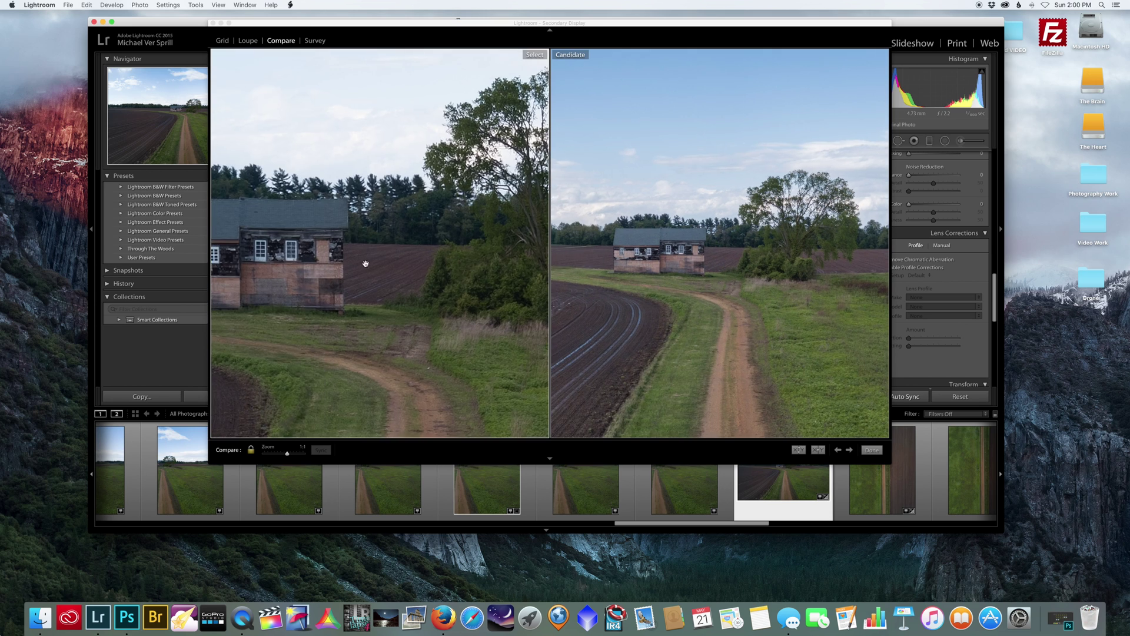
drag(361, 264, 456, 268)
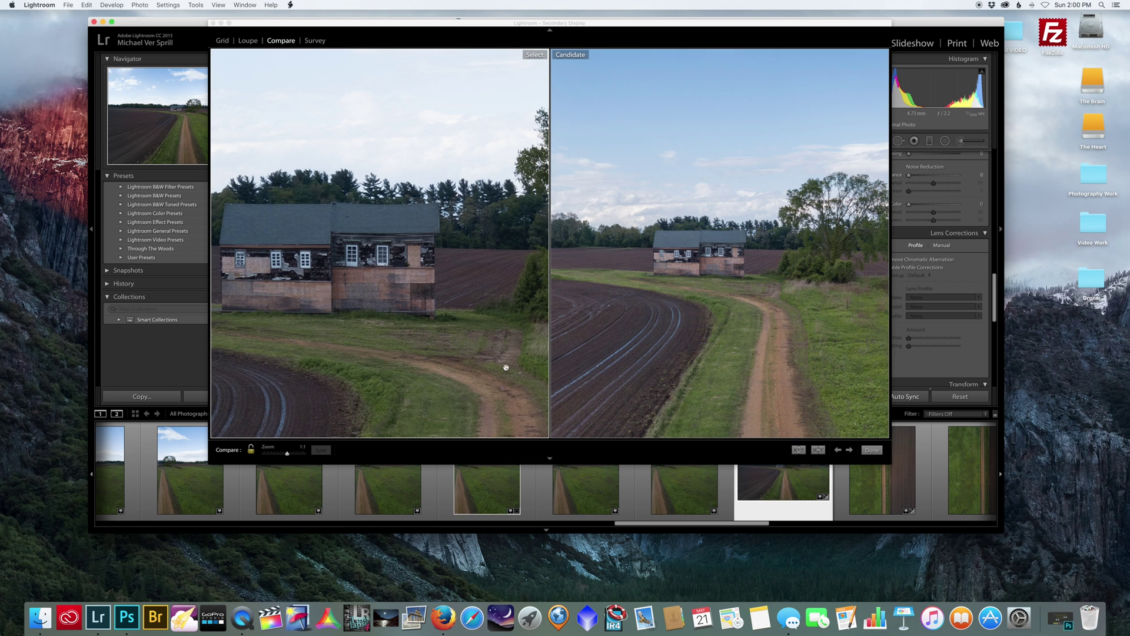
Zoom the Select photo to 2:1 and pan it over the tree, horizon and sky
drag(285, 454, 287, 454)
drag(495, 237, 298, 256)
drag(384, 188, 359, 154)
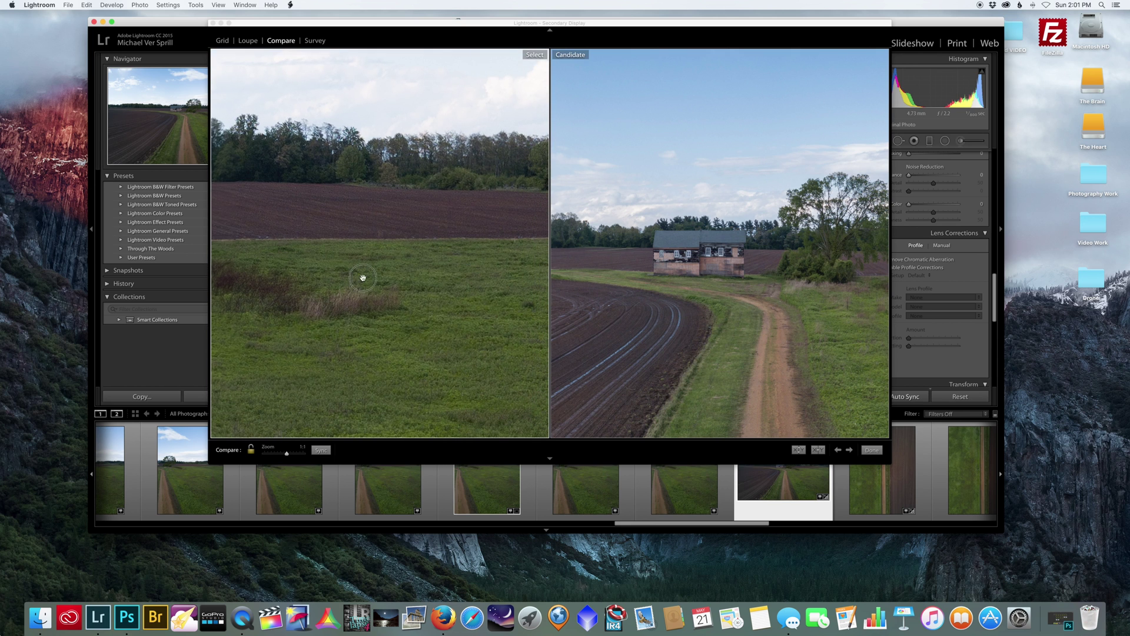
drag(391, 277, 356, 285)
drag(439, 292, 400, 260)
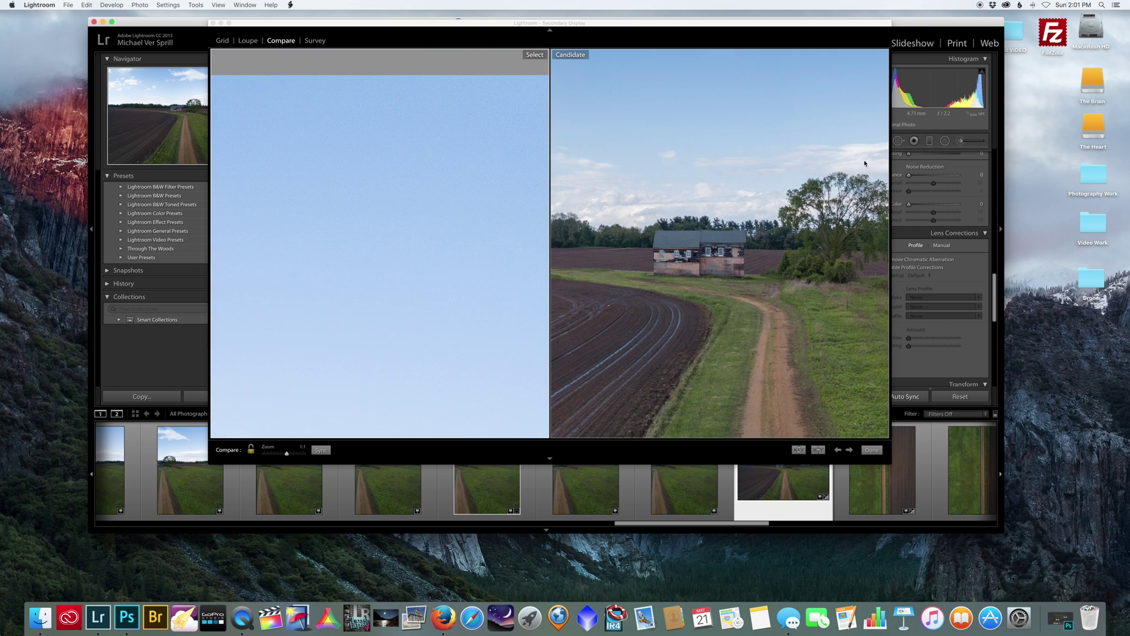
Zoom the Candidate photo in on the barn and pan the Select photo over to the barn
click(779, 165)
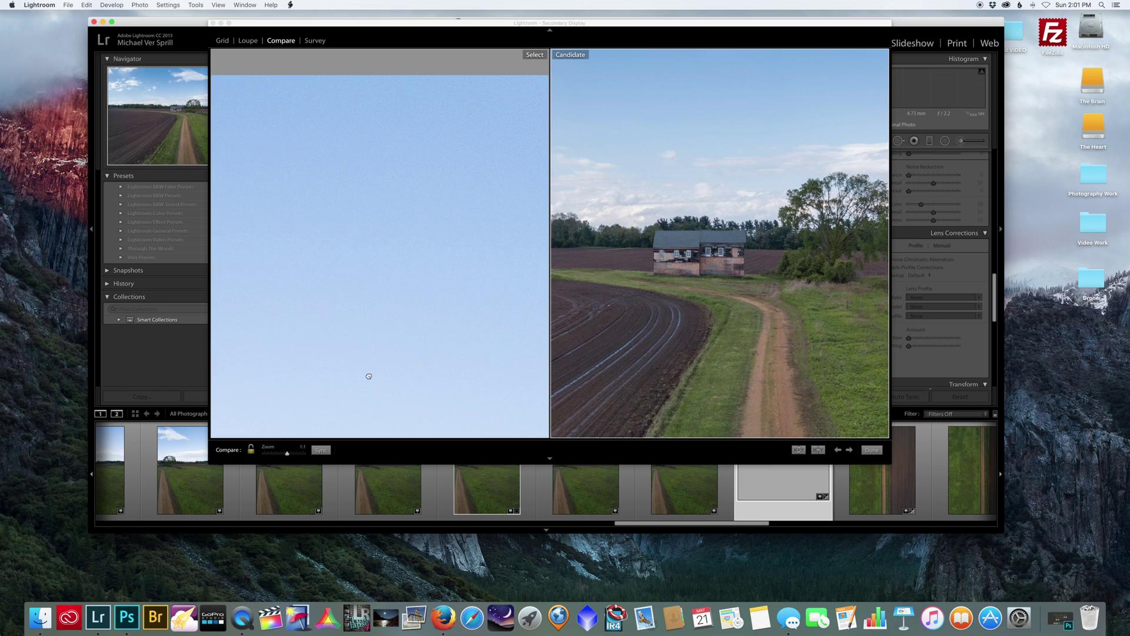
click(291, 456)
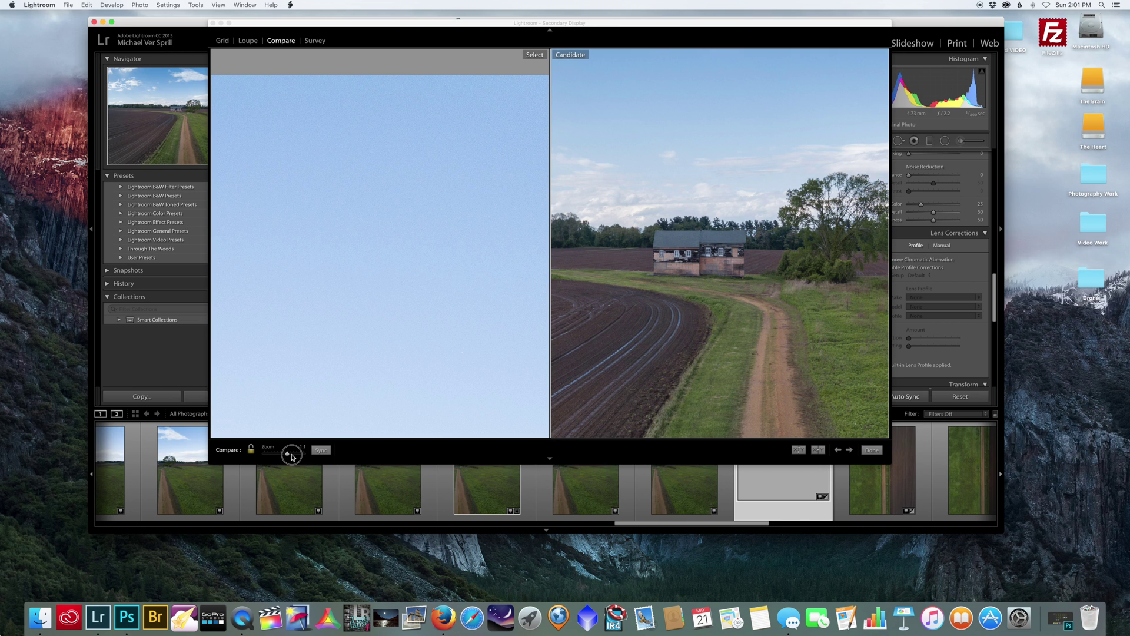
drag(291, 456, 297, 456)
click(315, 326)
scroll(465, 224, down, 10)
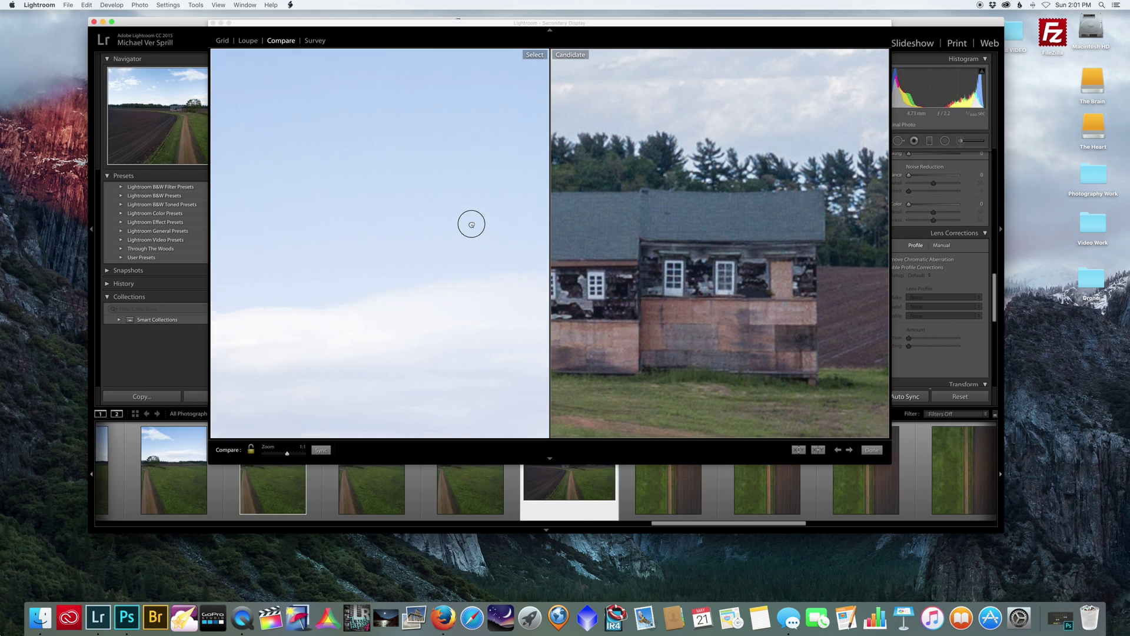
click(333, 249)
drag(333, 249, 321, 219)
Raise zoom to 4:1 and beyond on both photos and pan onto the barn windows
drag(288, 453, 292, 454)
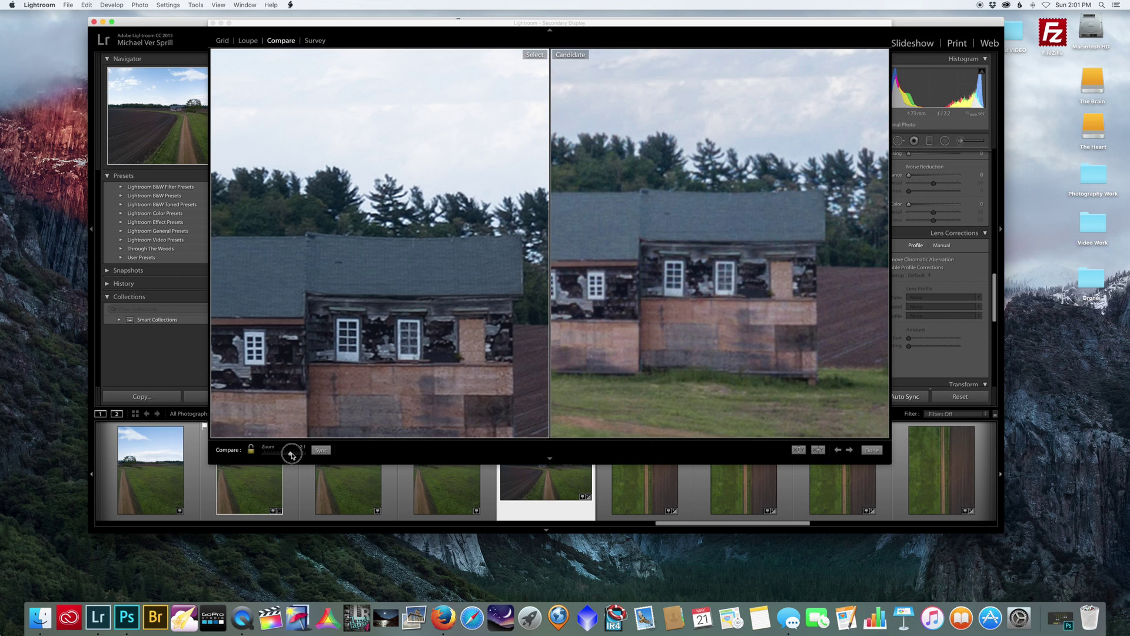
drag(469, 310, 463, 259)
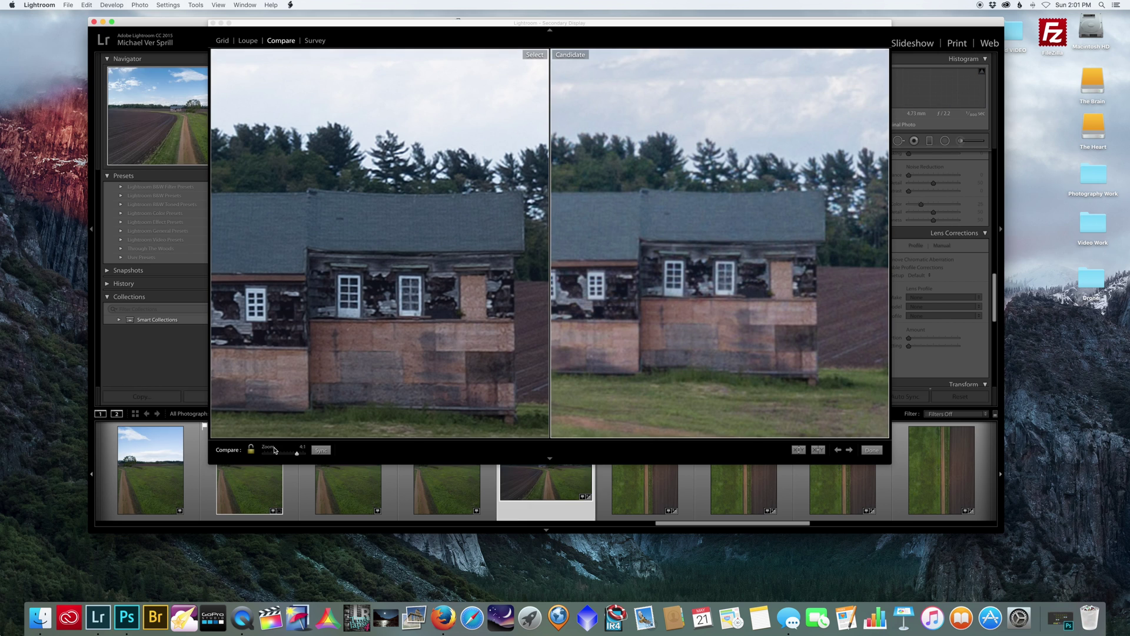
drag(291, 454, 297, 454)
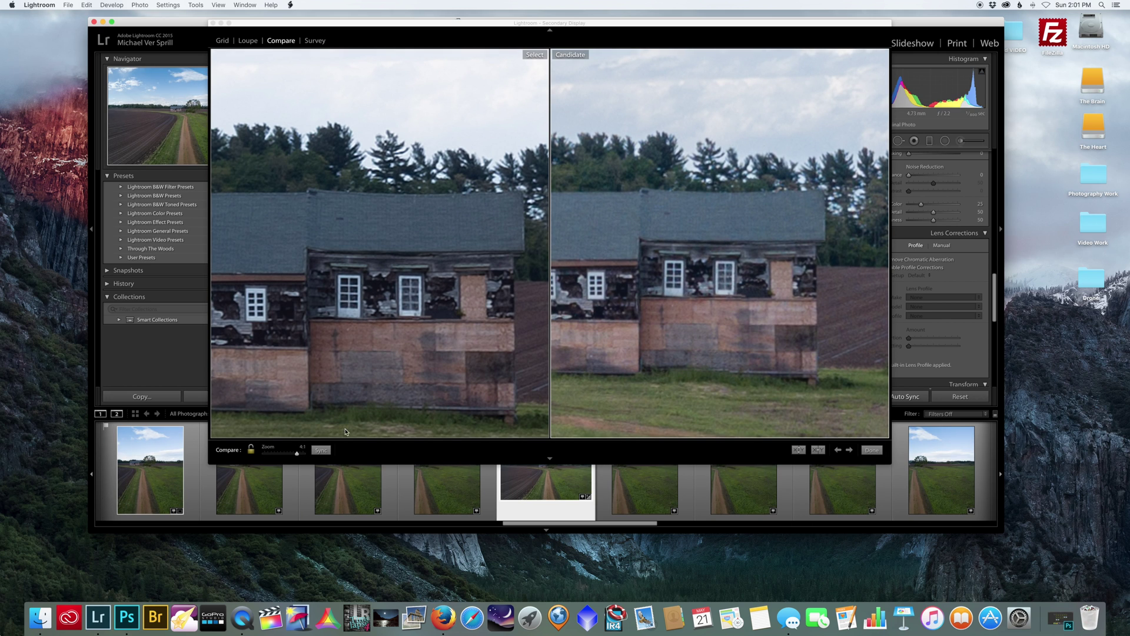
drag(297, 454, 300, 455)
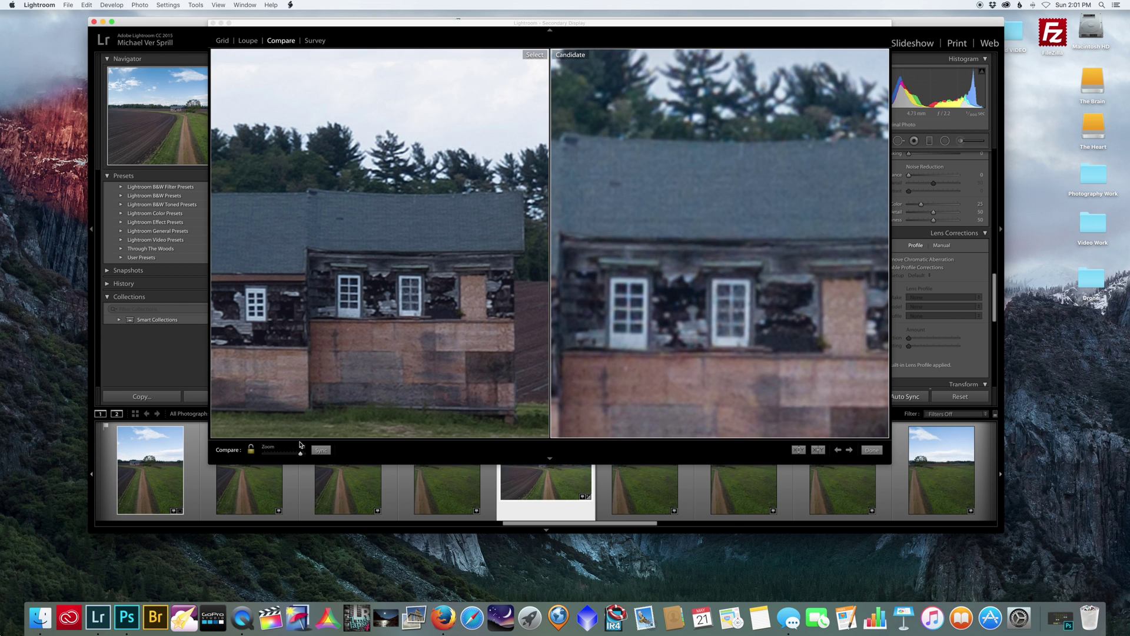
drag(293, 455, 298, 456)
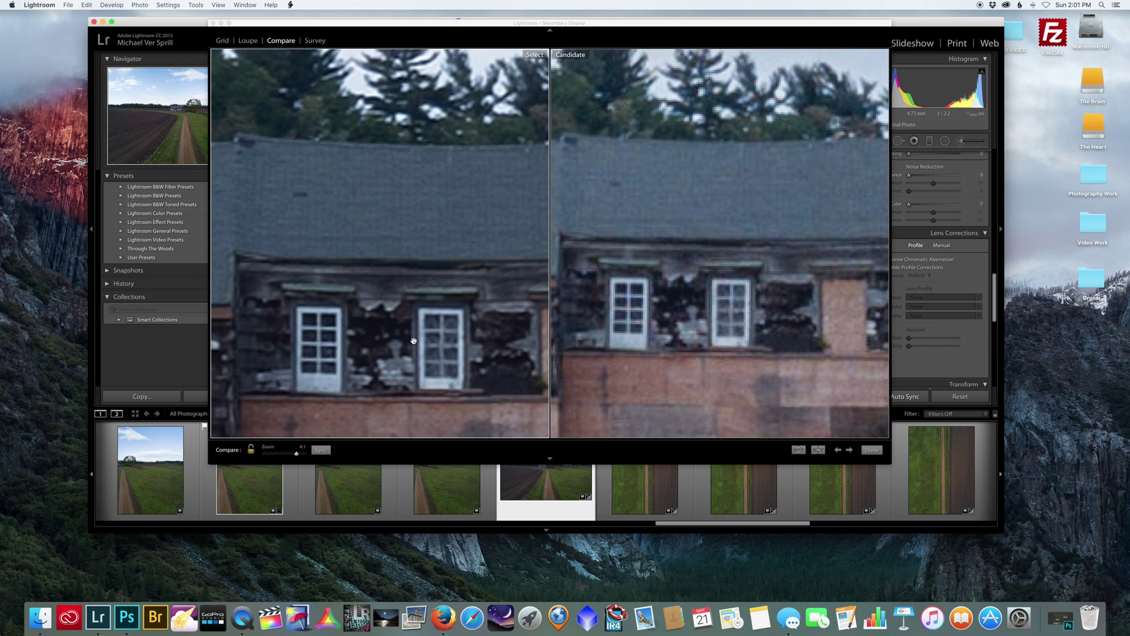
drag(412, 340, 375, 328)
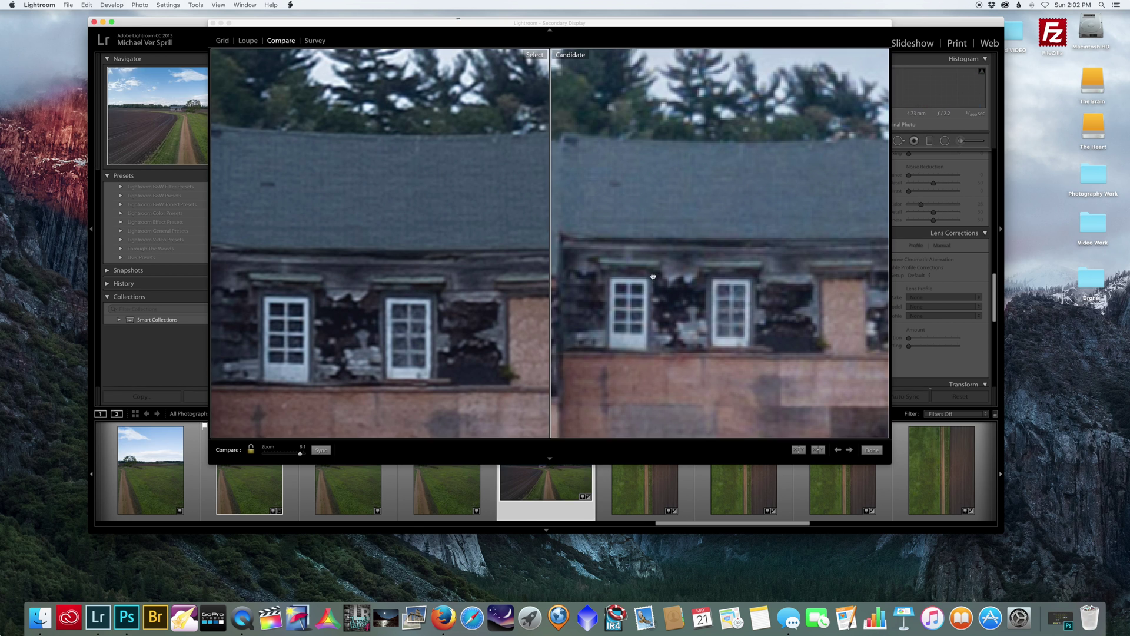
Swap in a different Candidate photo and pan both panes over the bushes, trees and barn roof
key(Left)
key(Left)
key(Left)
drag(655, 243, 757, 205)
drag(471, 325, 399, 361)
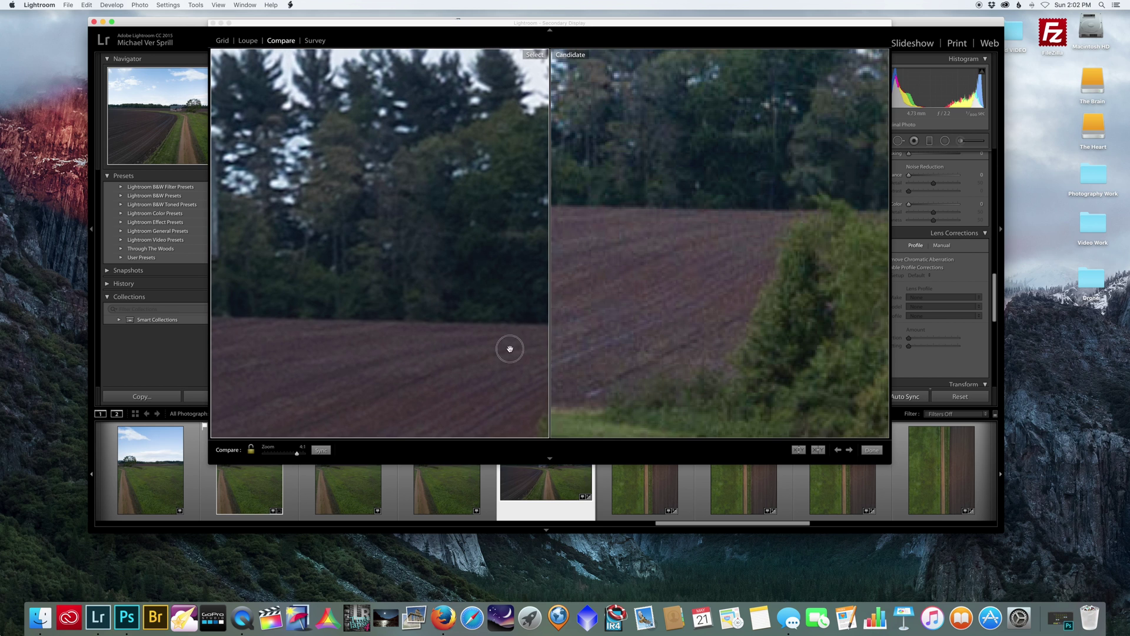
drag(512, 348, 353, 281)
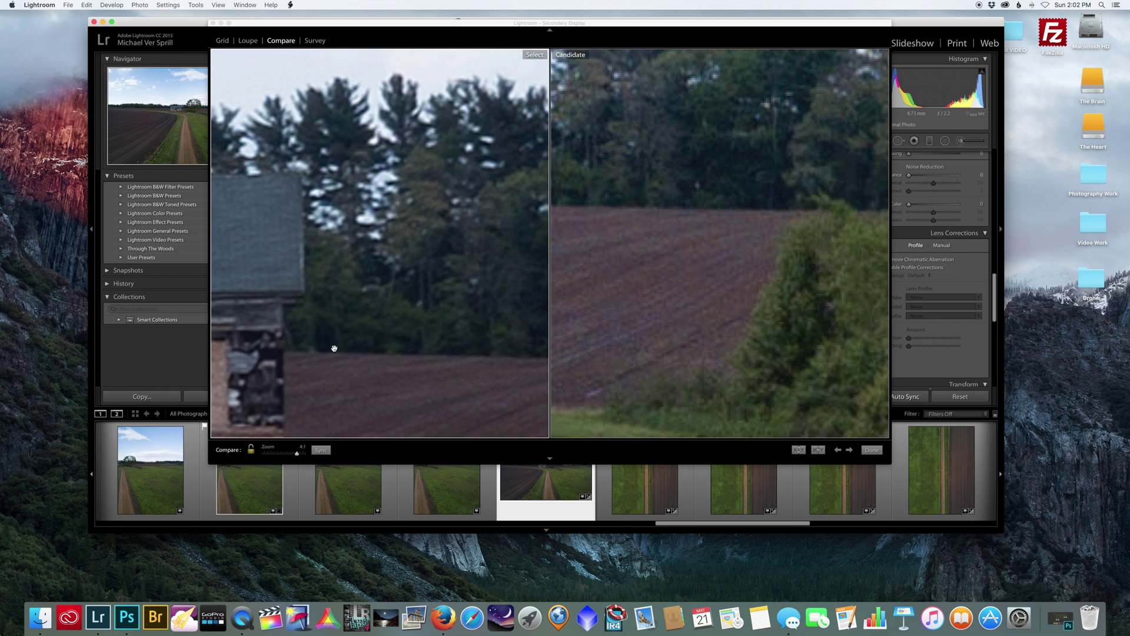
drag(390, 377, 369, 230)
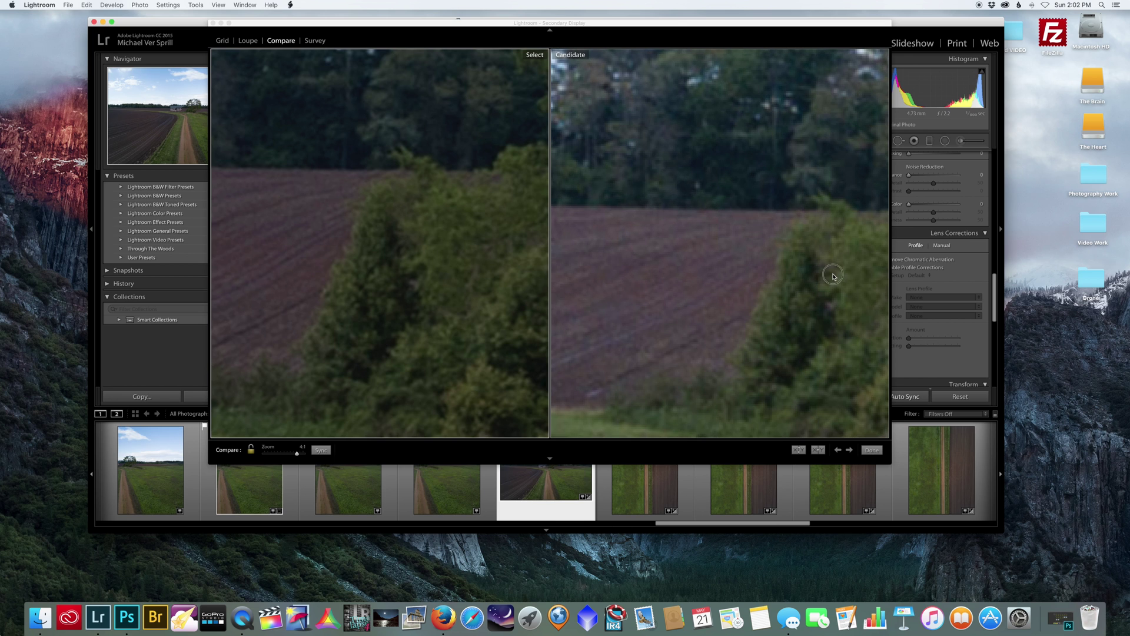
Swap the Candidate to another photo, pan it, and advance the Select pane to the next photo
key(Left)
drag(814, 274, 737, 240)
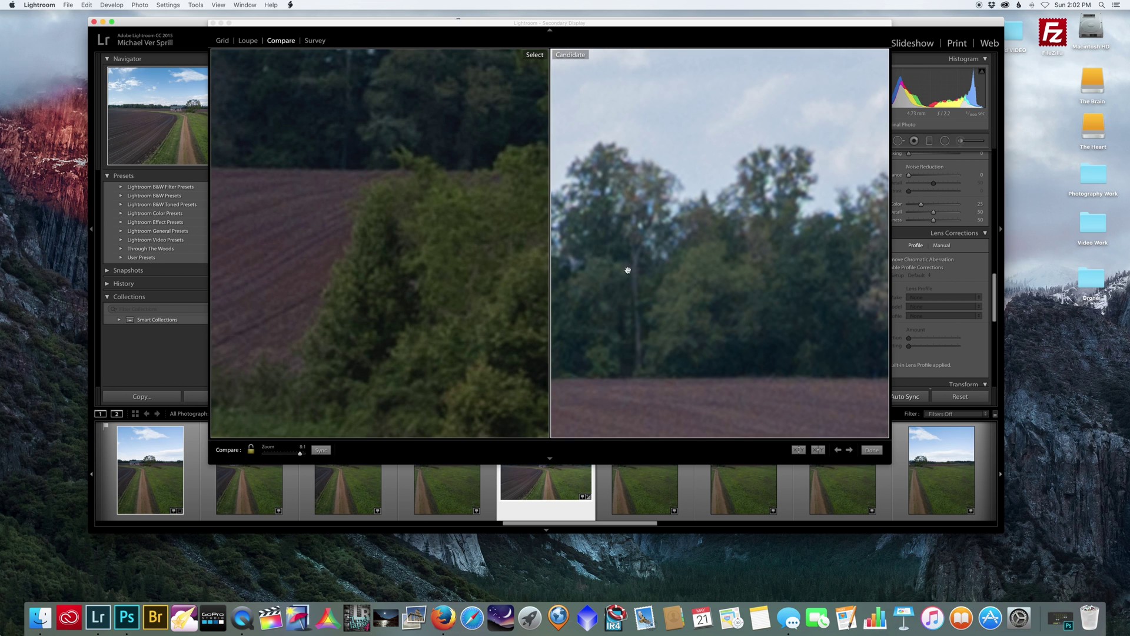
key(Right)
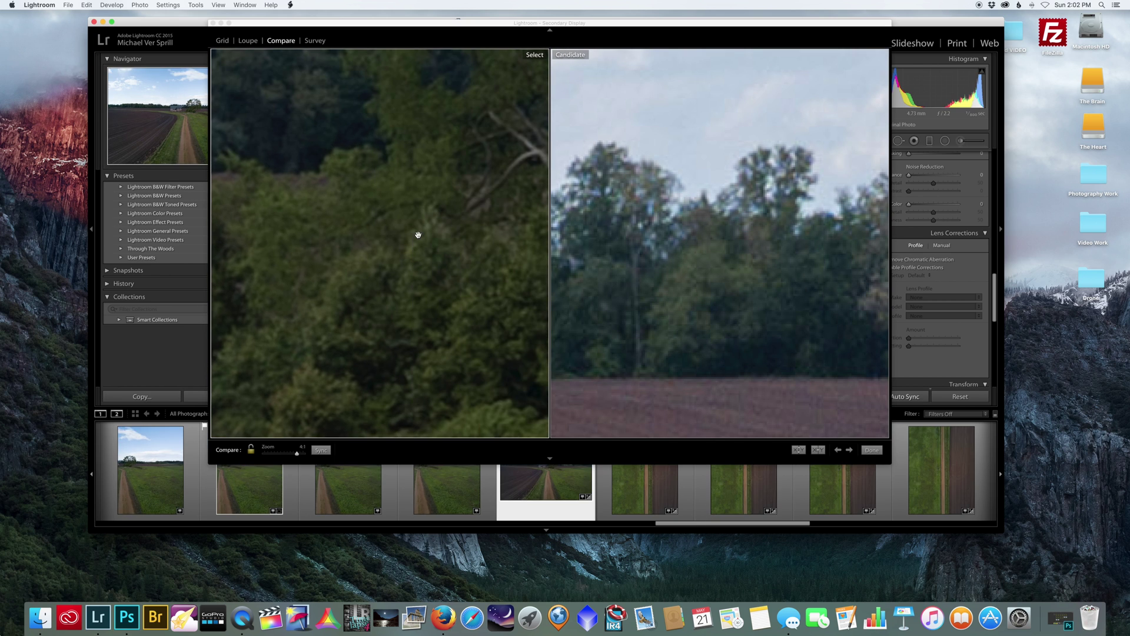
Return the Select pane to Fit, showing the dirt track toward the farmhouse
click(386, 234)
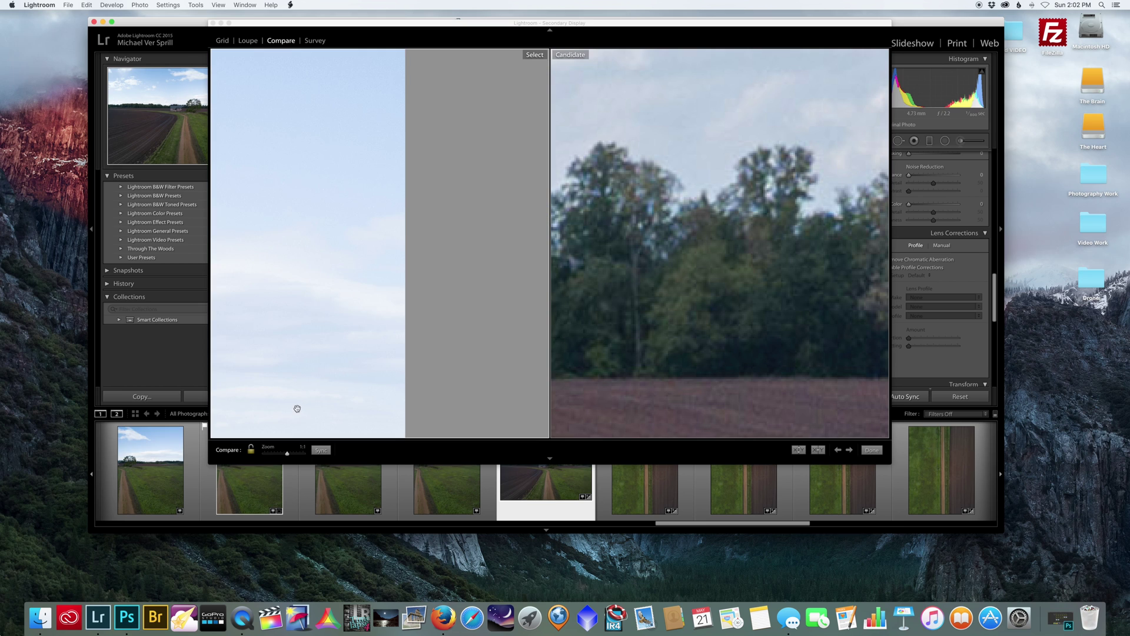
click(386, 267)
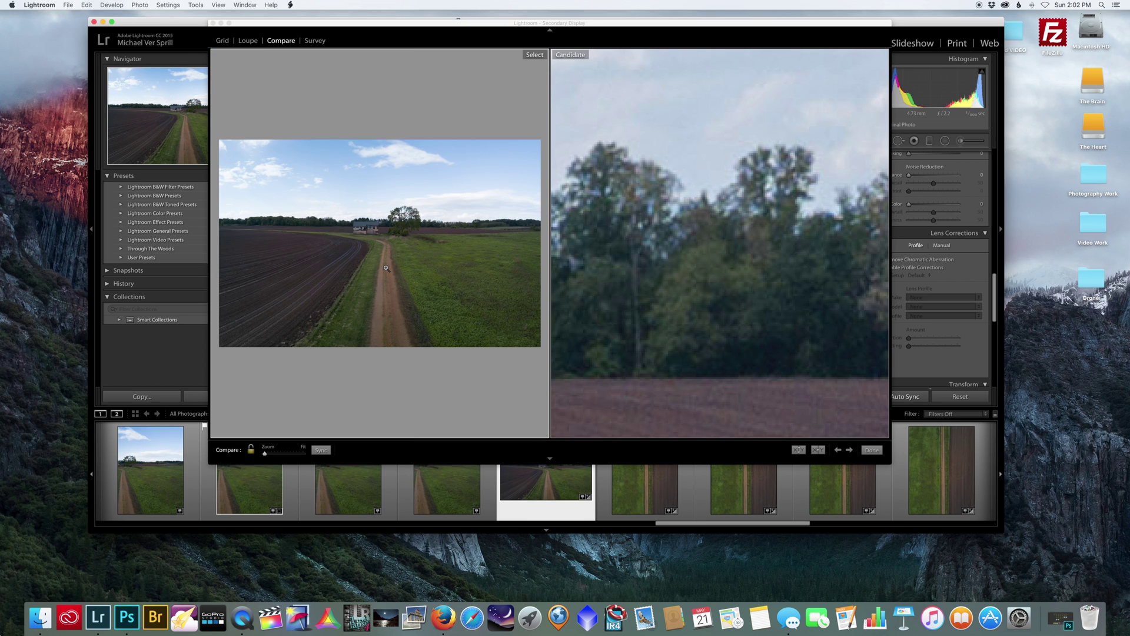